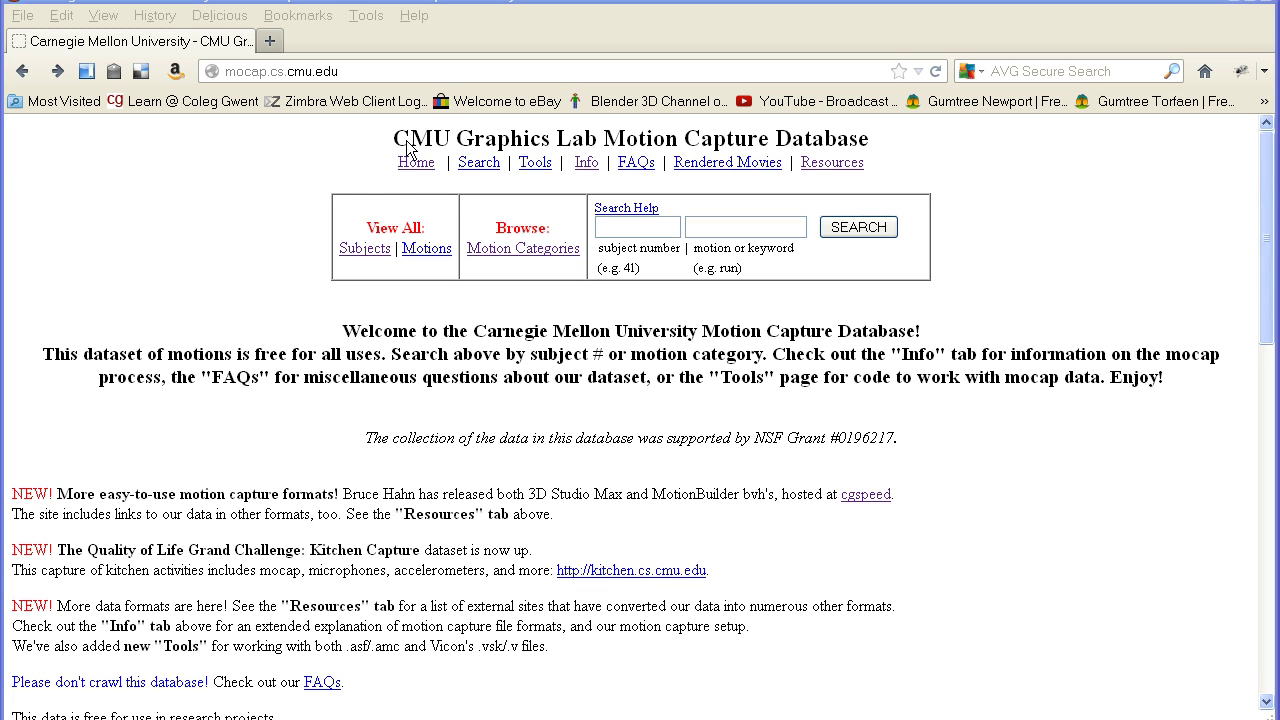
From the CMU motion capture site, open the cgspeed page's Daz-friendly BVH release and examine its download links.
left_click_drag(396, 146, 450, 145)
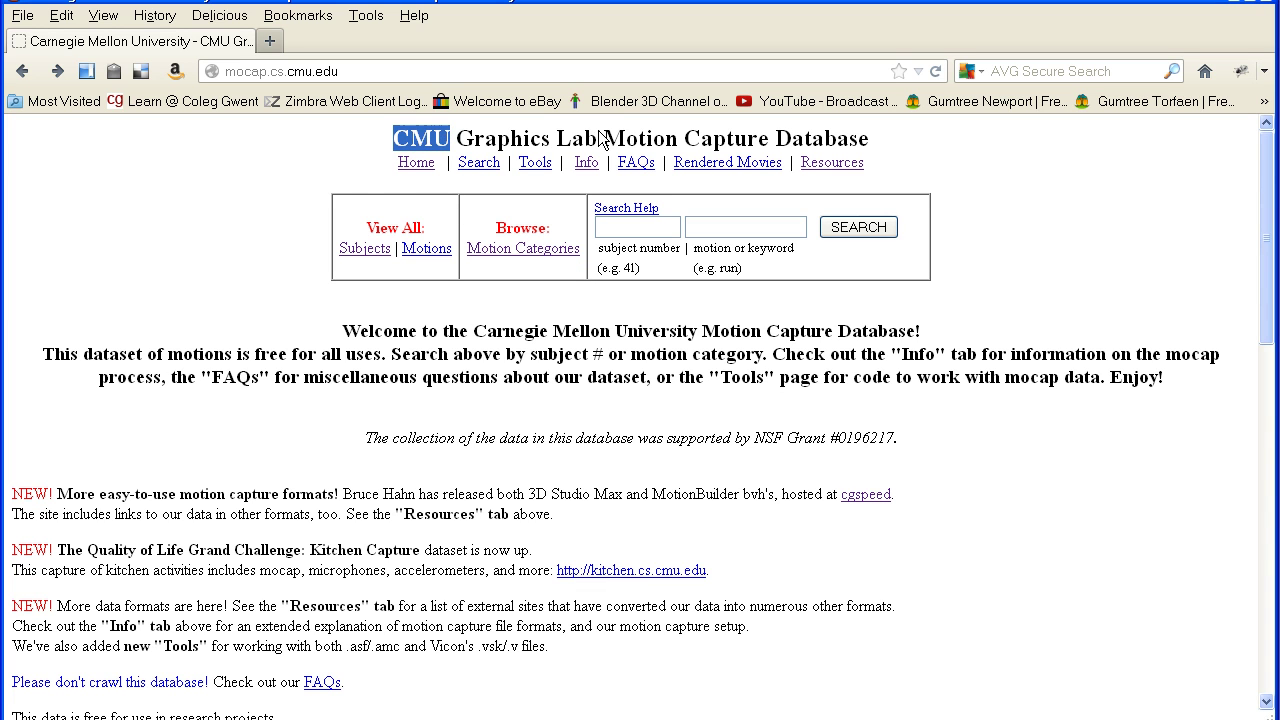
left_click_drag(603, 140, 768, 155)
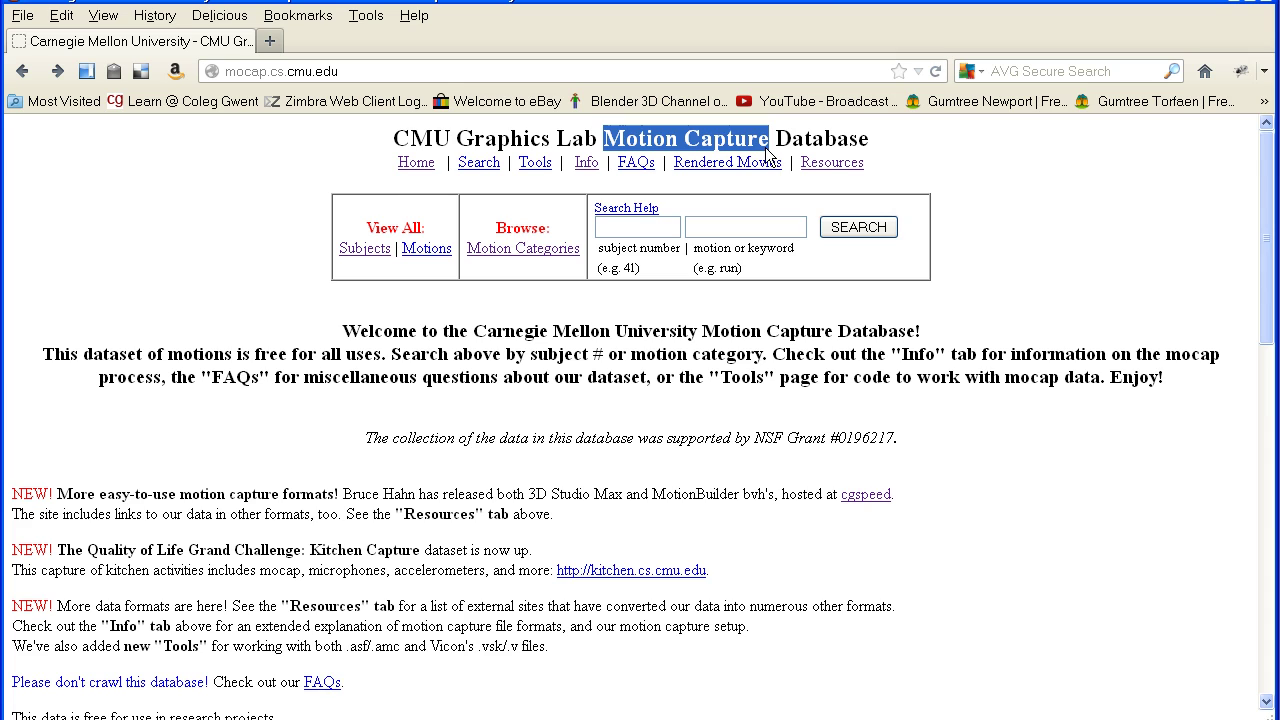
left_click_drag(259, 358, 375, 362)
left_click_drag(357, 497, 405, 500)
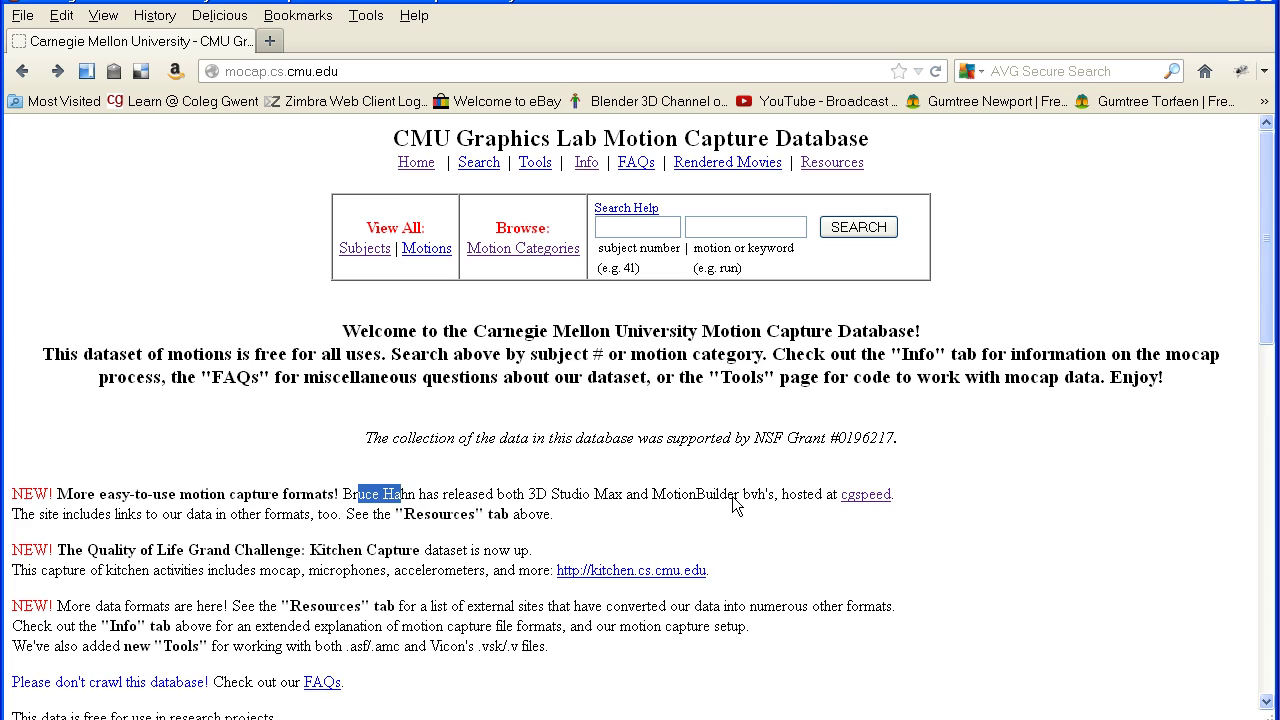
left_click_drag(743, 497, 768, 502)
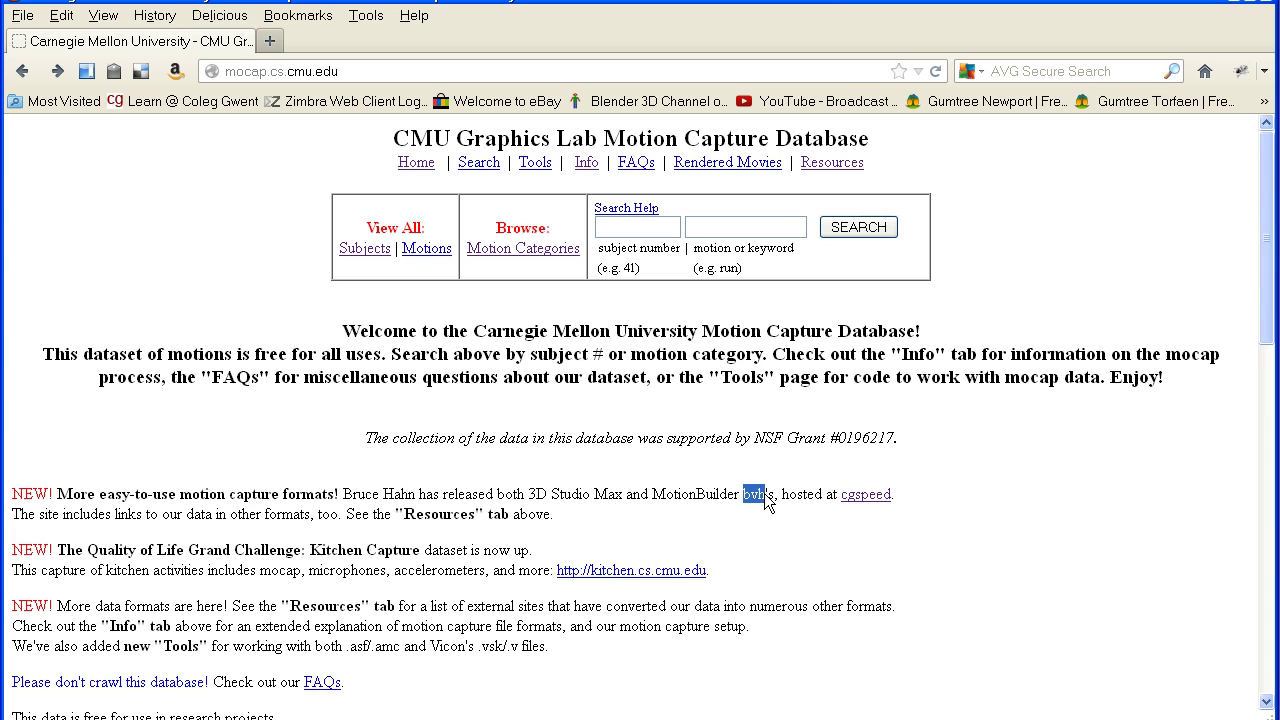
left_click(866, 496)
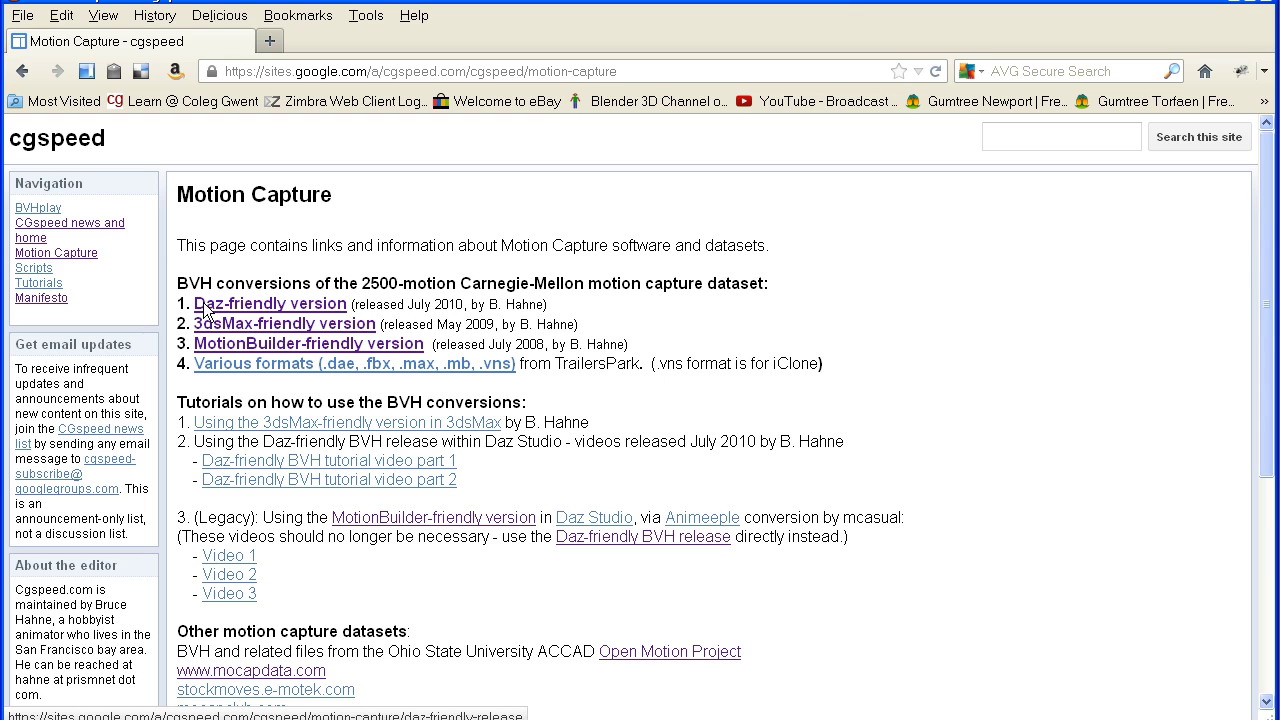
left_click(264, 305)
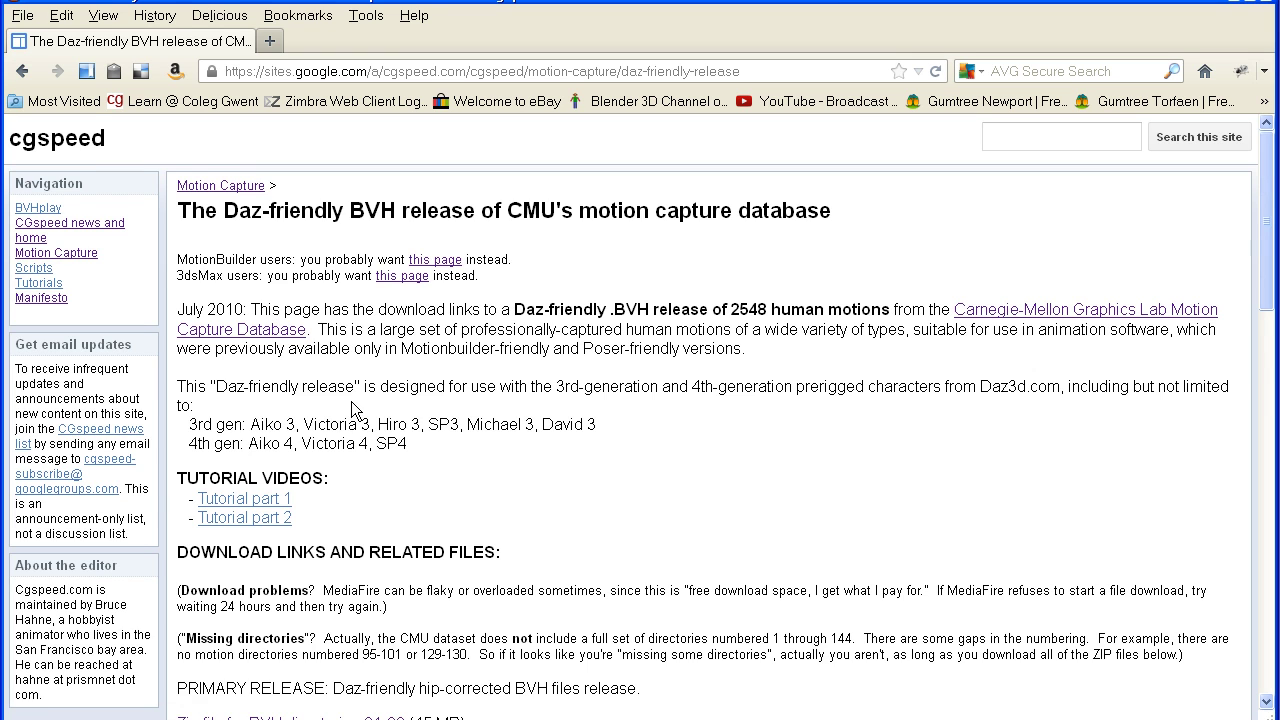
scroll(351, 403, "down", 4)
scroll(351, 410, "down", 2)
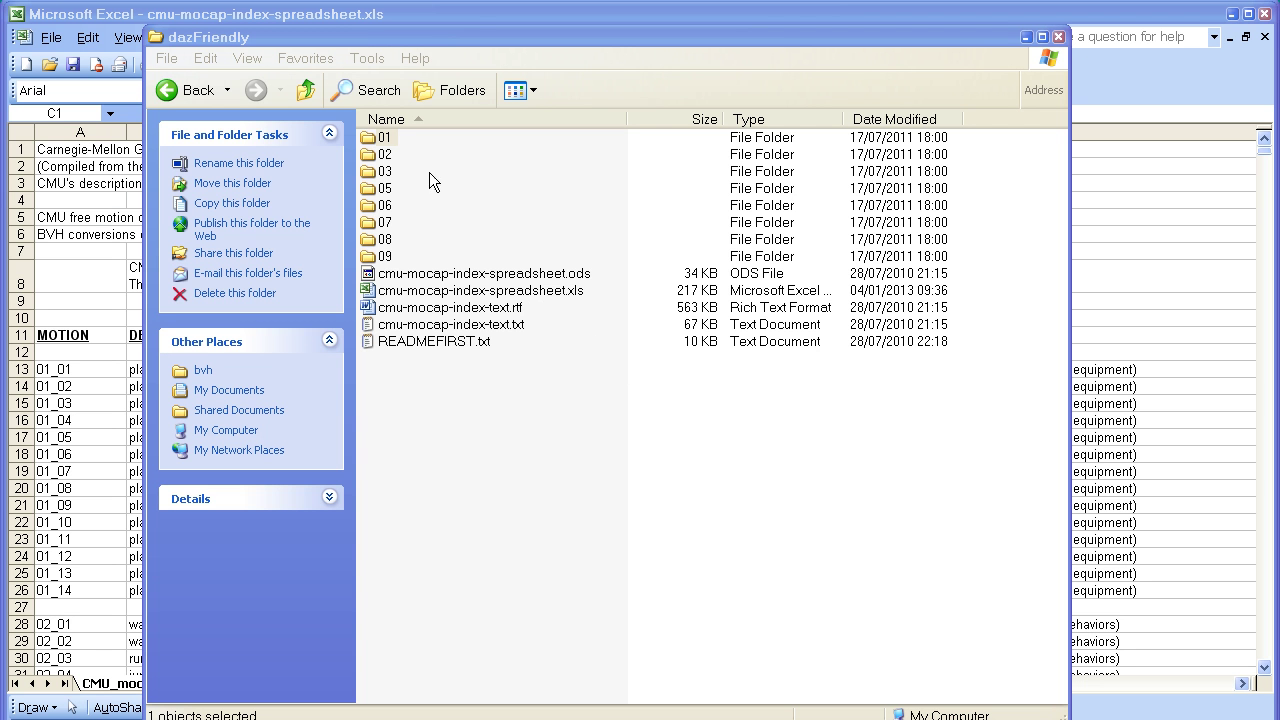
In the dazFriendly folder, look through the 01 folder's BVH files and open cmu-mocap-index-spreadsheet.xls.
double_click(372, 141)
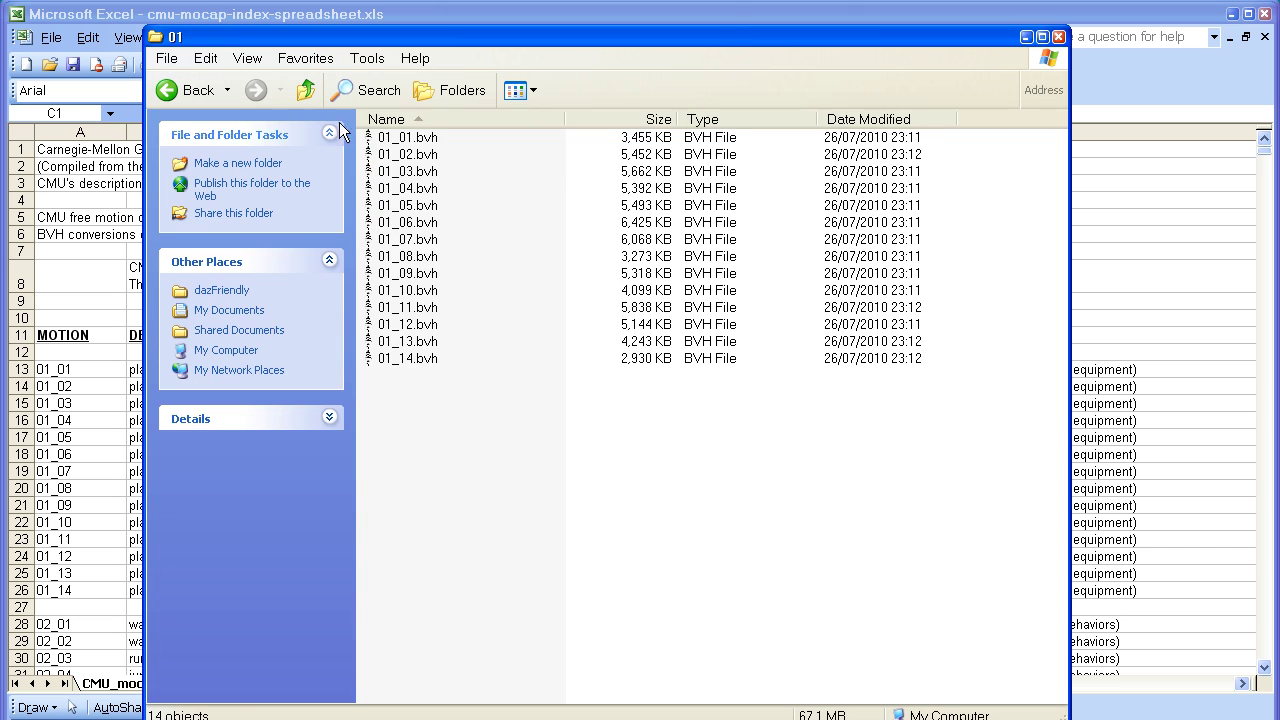
left_click(306, 92)
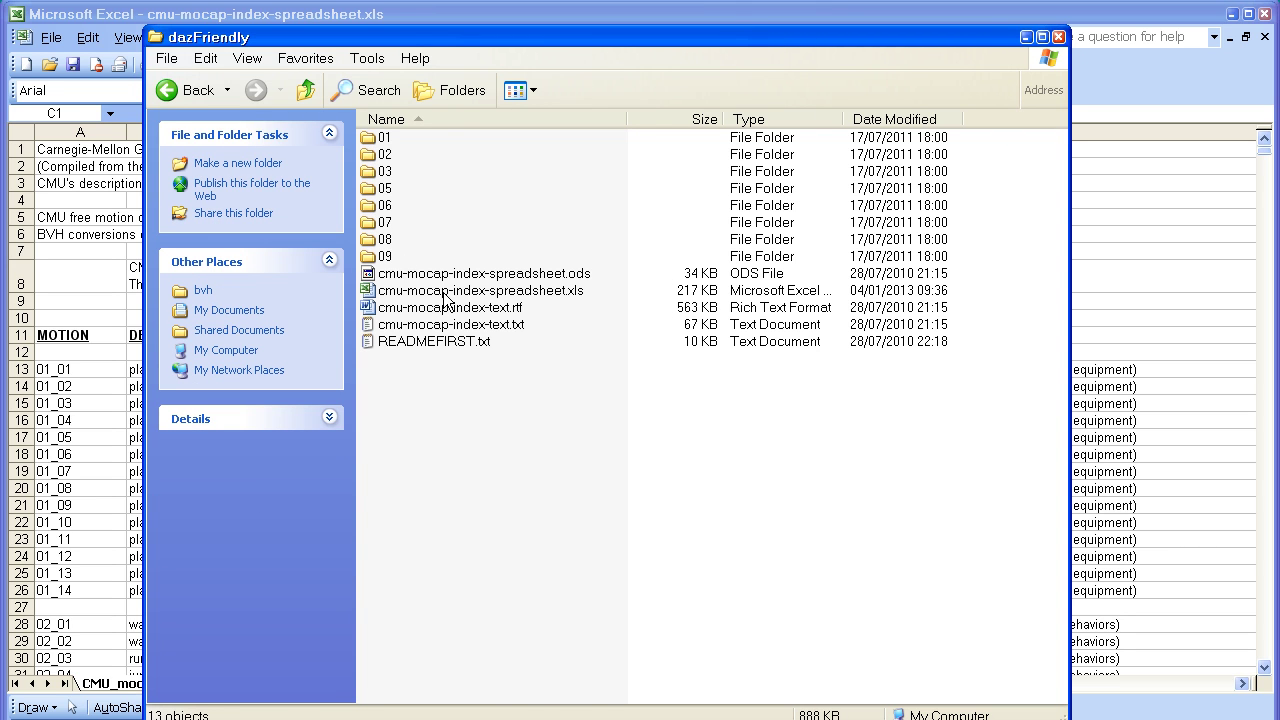
left_click(446, 292)
key("Return")
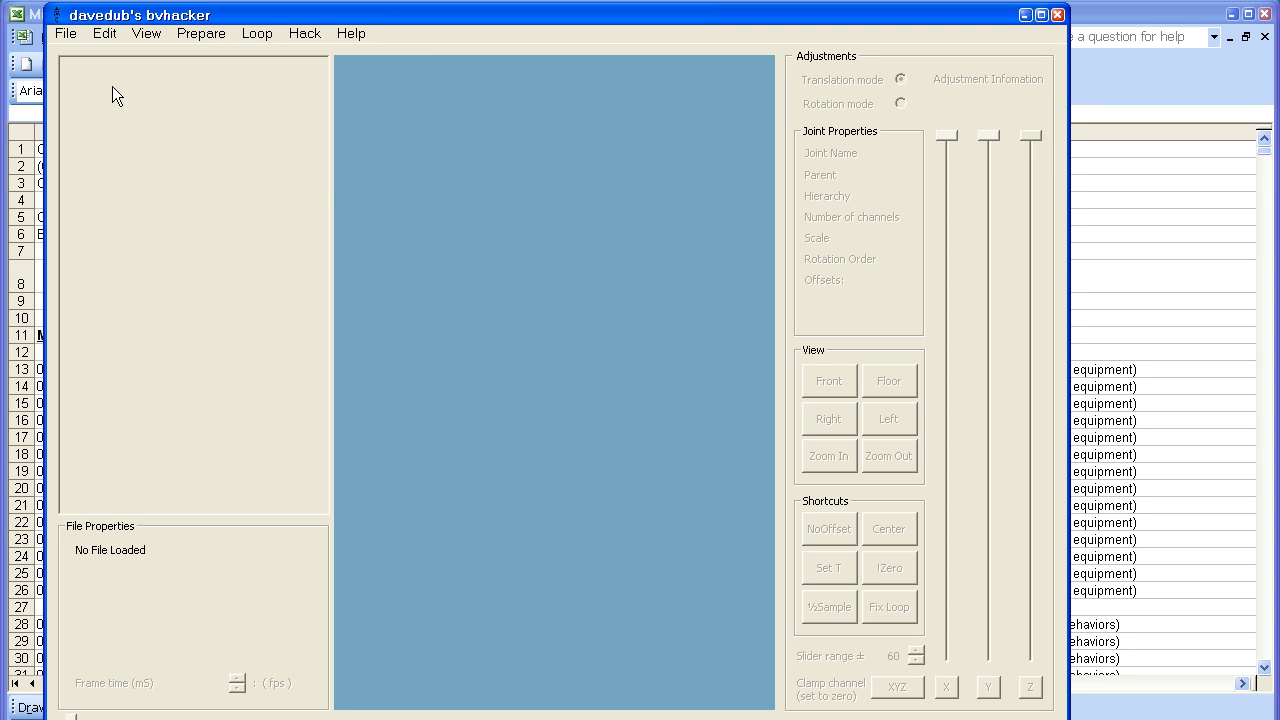
In bvhacker, open 02_02.bvh from the 02 folder and center the figure at the origin.
left_click(66, 35)
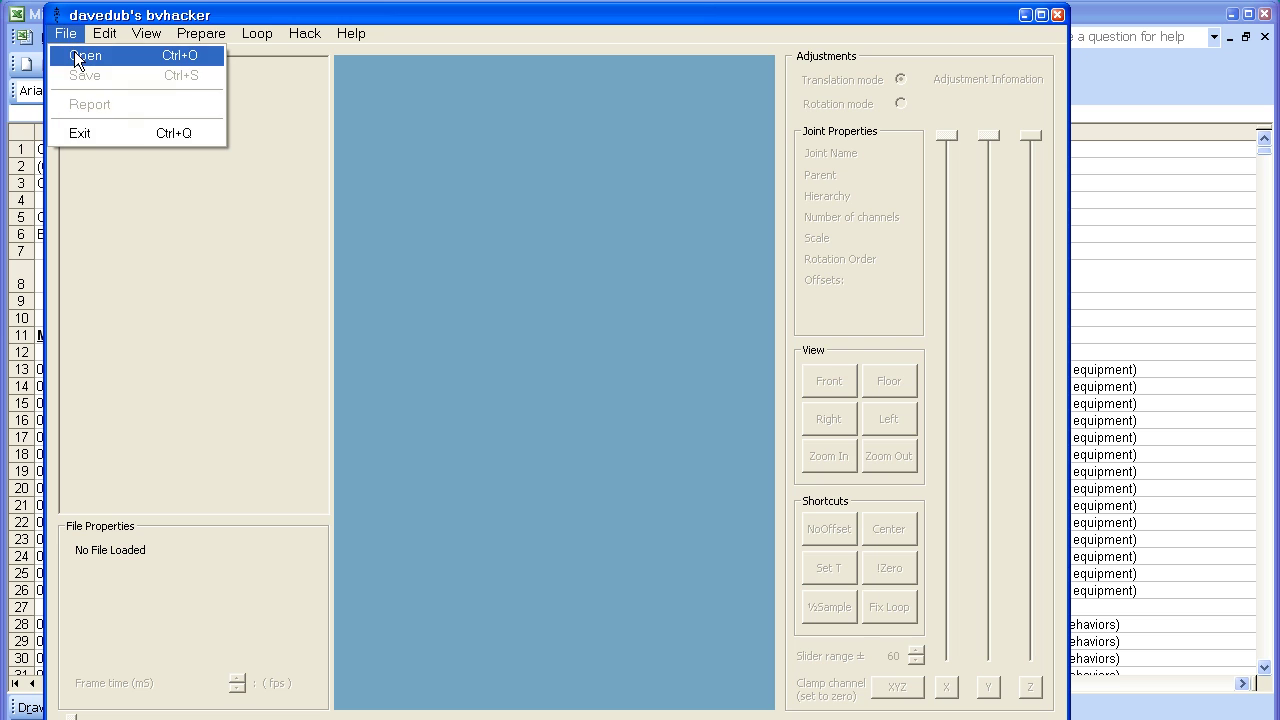
left_click(75, 54)
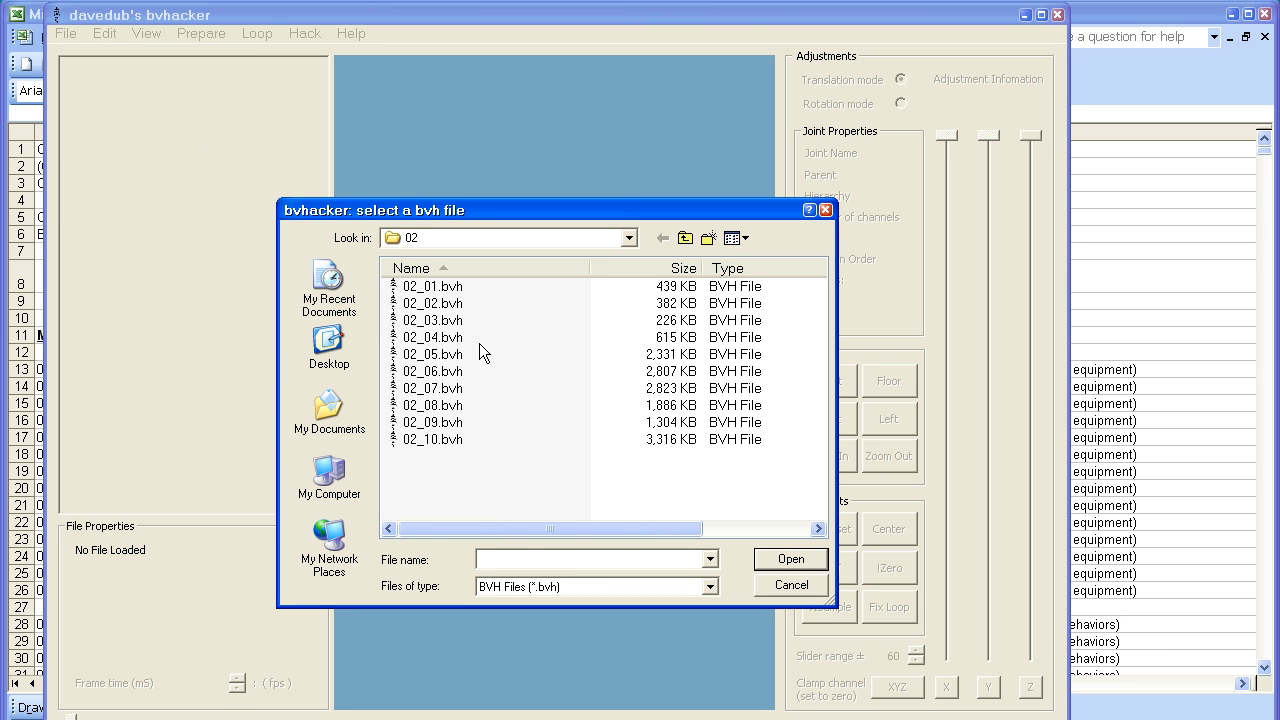
left_click(448, 305)
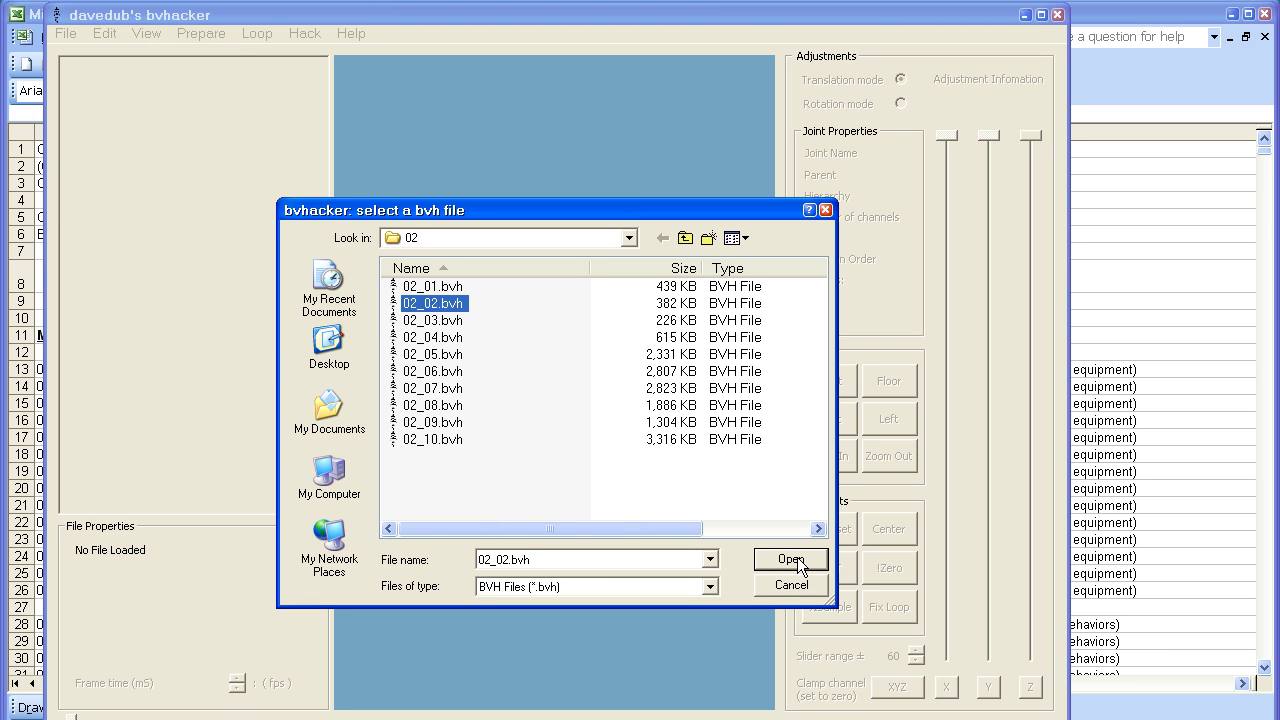
left_click(797, 559)
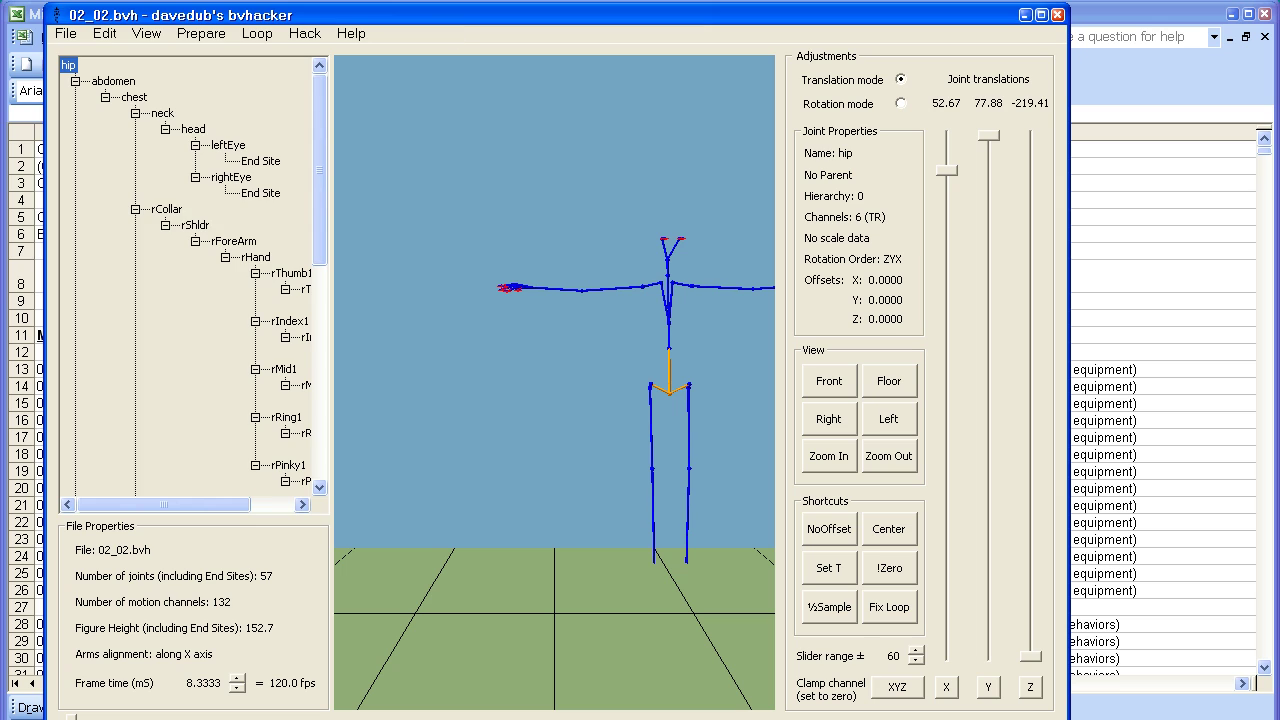
left_click(903, 537)
left_click(901, 458)
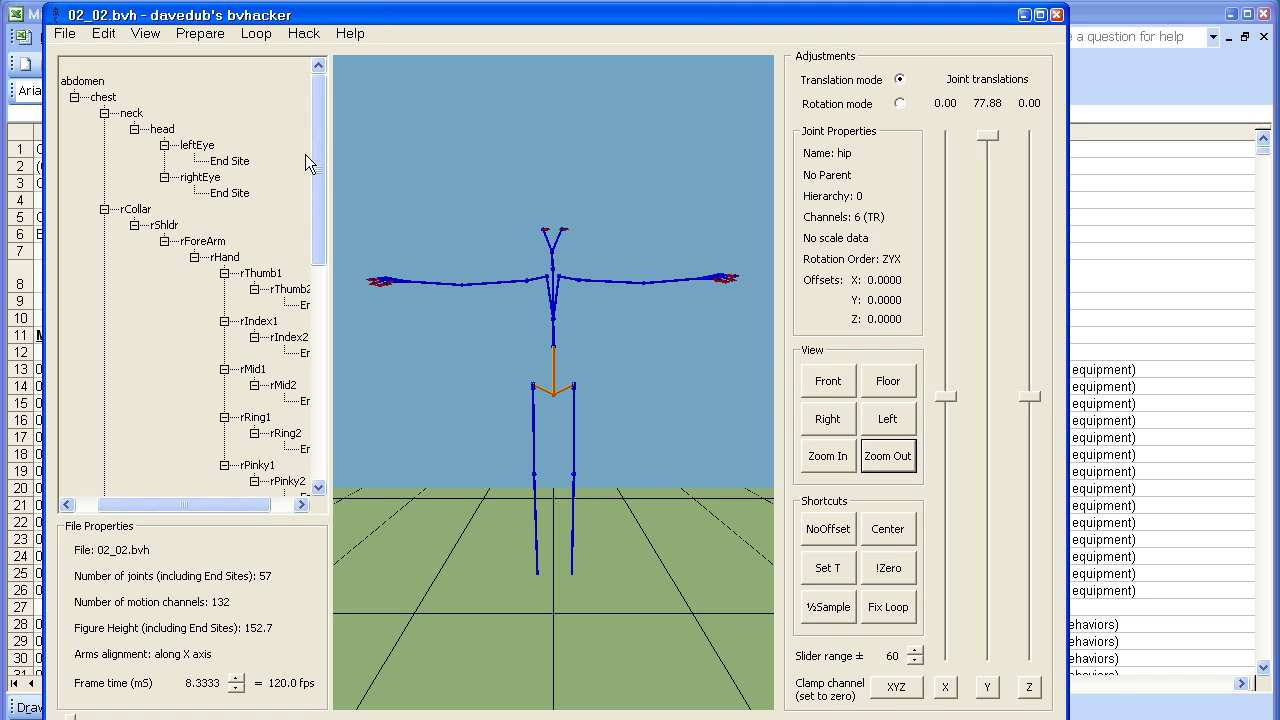
Remove all descendants of the head, rHand and lHand joints from the skeleton.
left_click(160, 128)
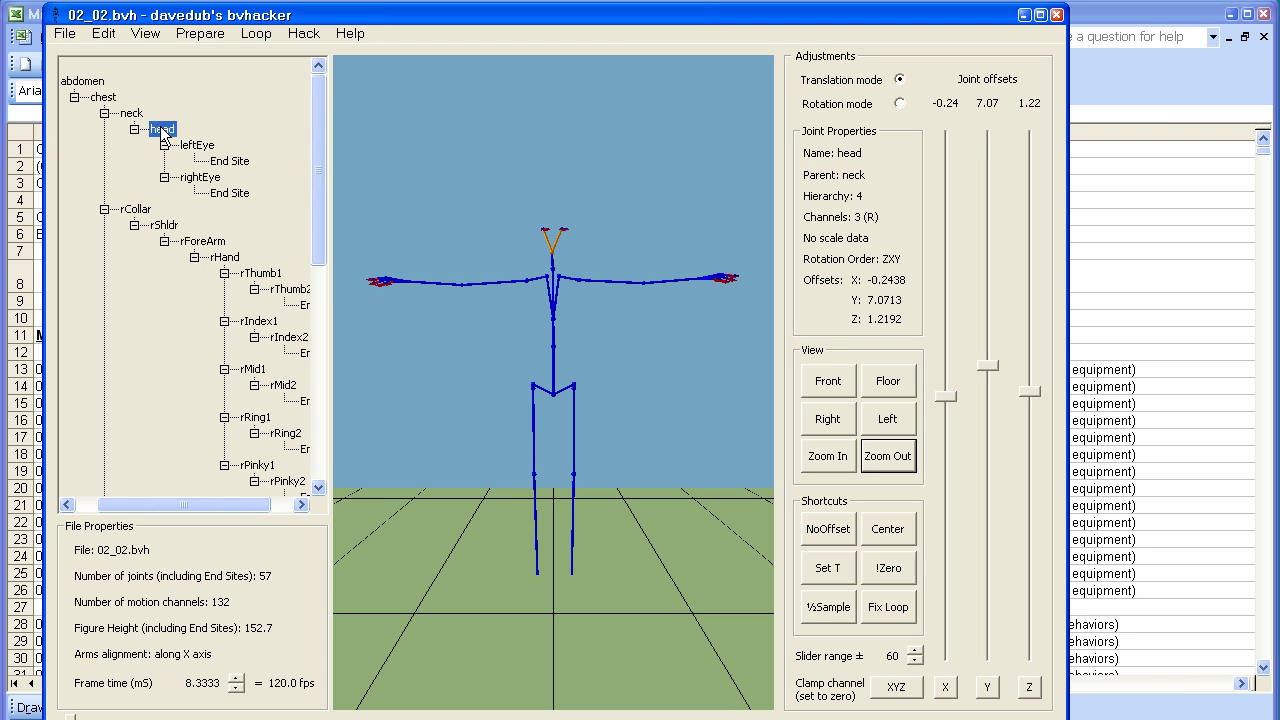
right_click(160, 128)
left_click(295, 204)
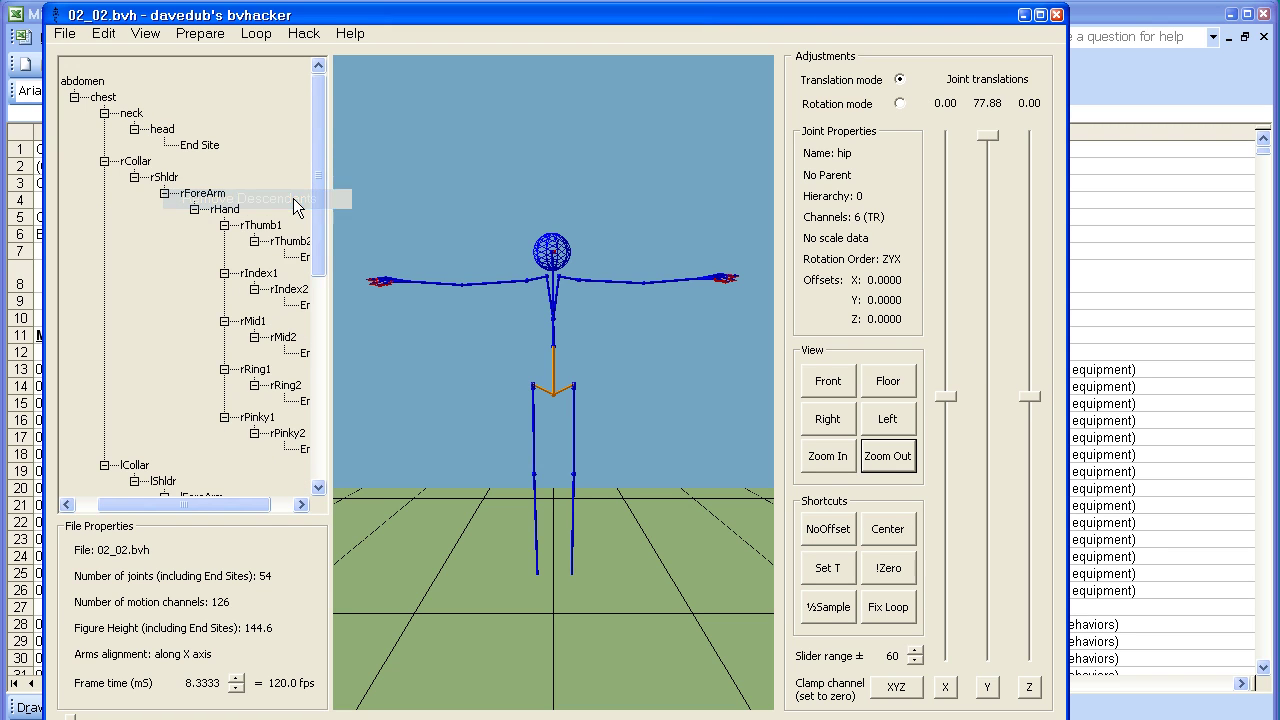
left_click(232, 210)
right_click(232, 210)
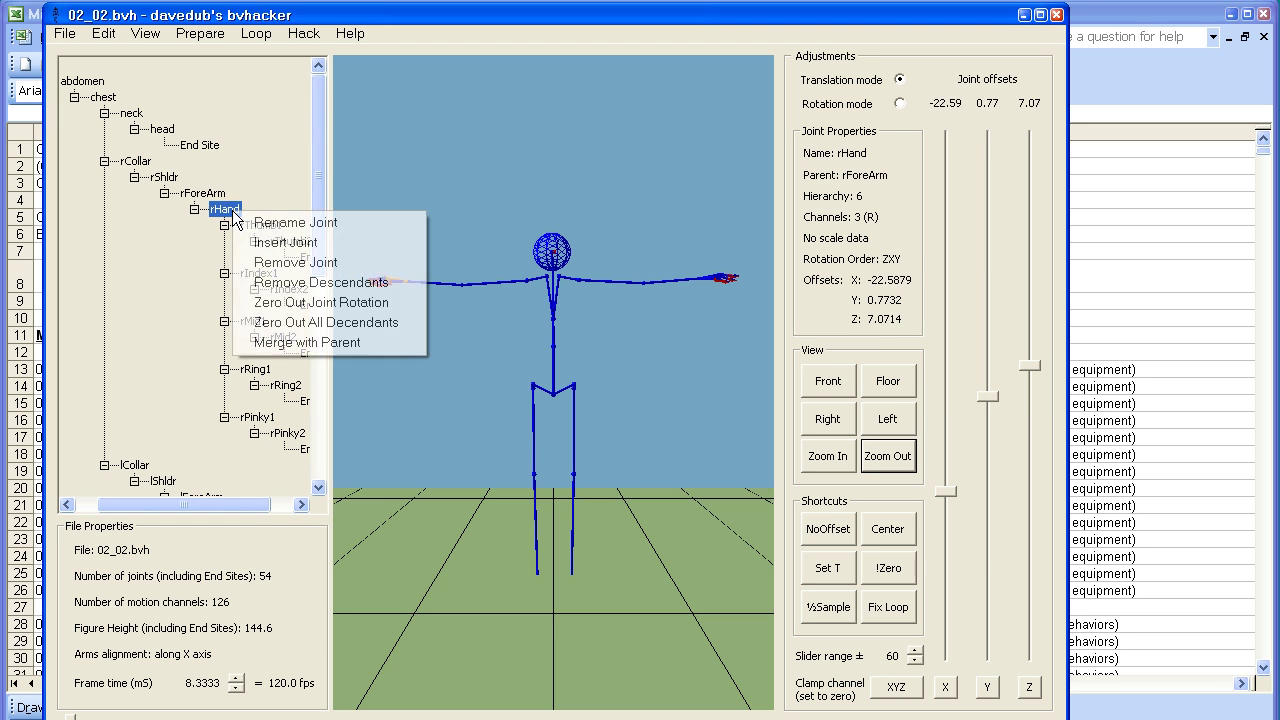
left_click(313, 283)
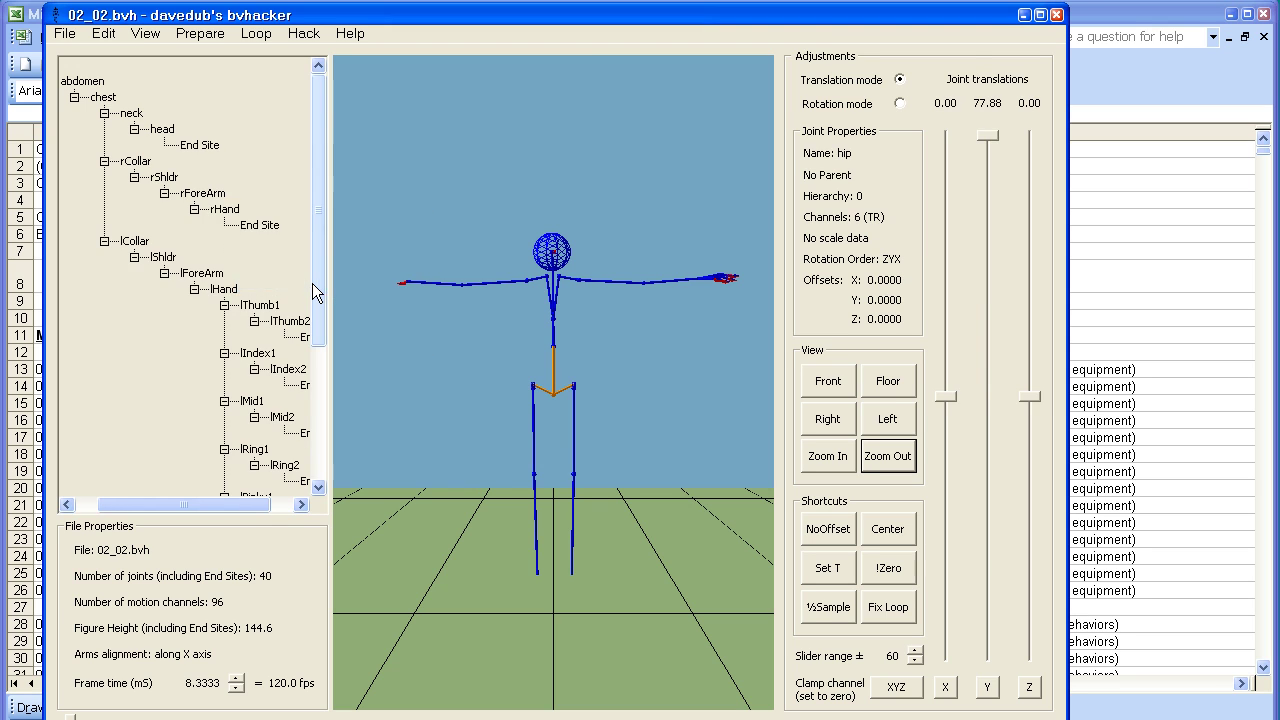
left_click(223, 291)
right_click(223, 291)
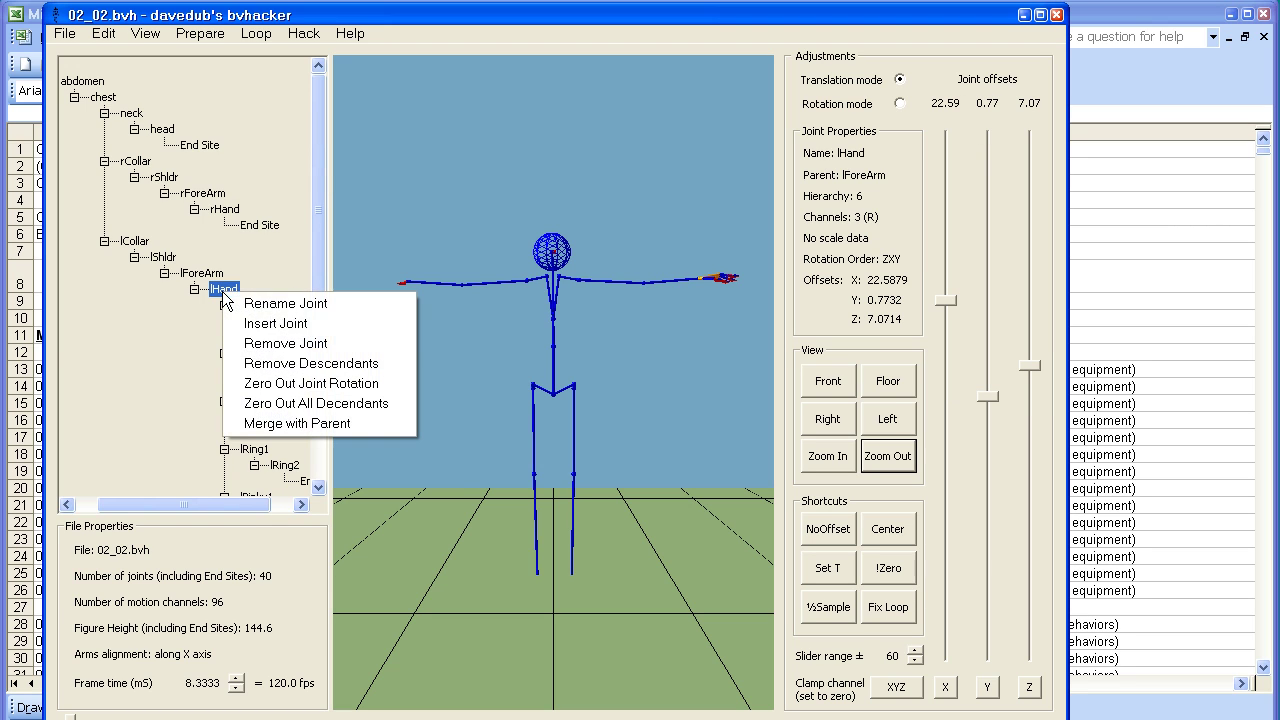
left_click(330, 364)
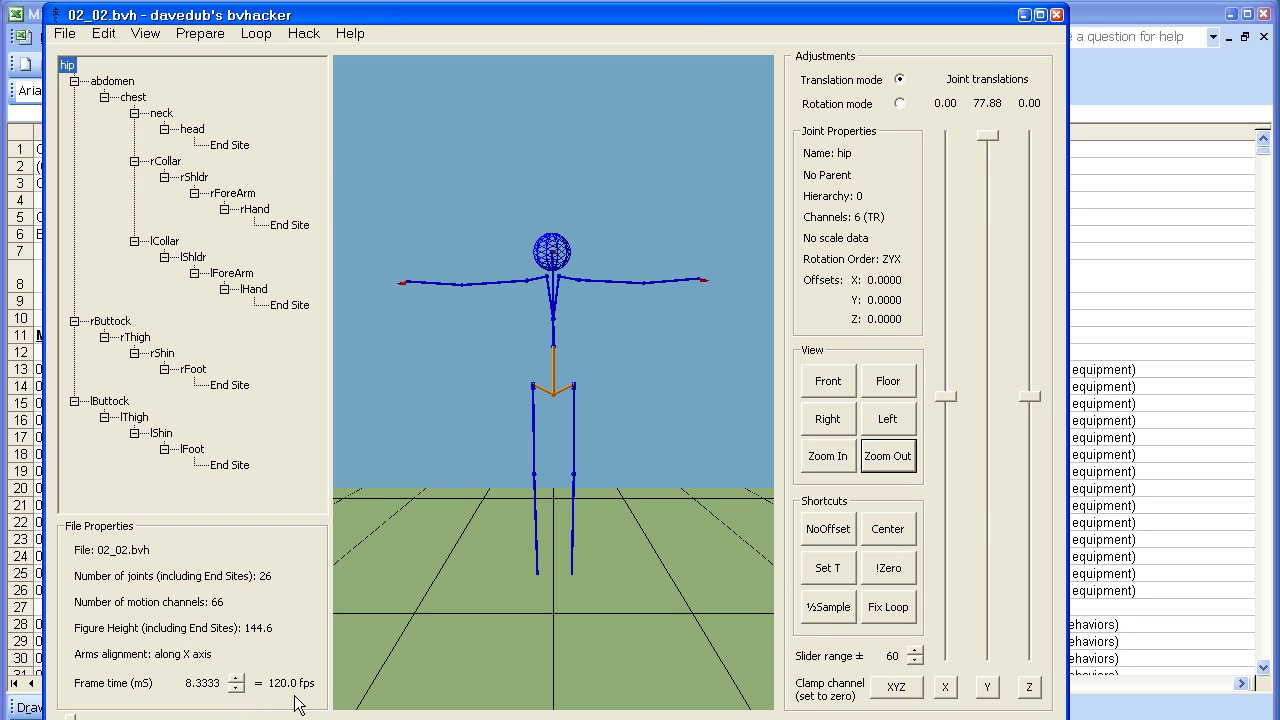
Halve the motion's sample rate three times and preview the walk playback.
left_click(828, 607)
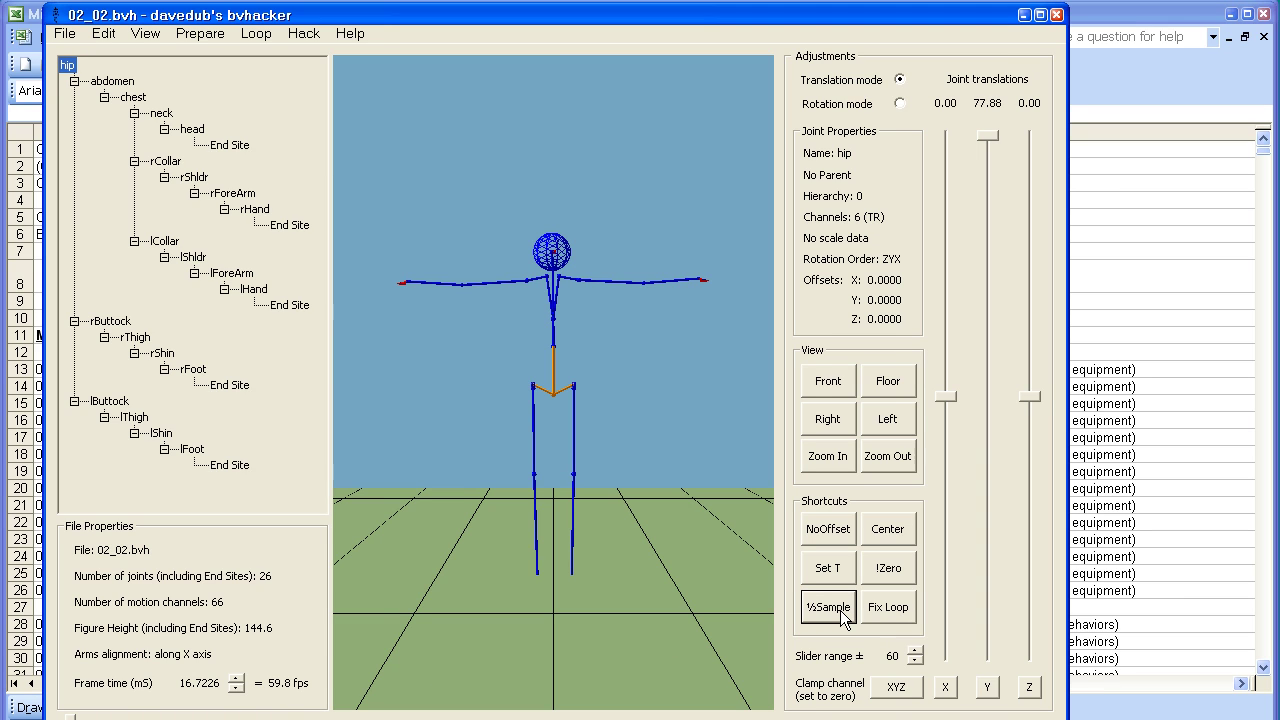
left_click(840, 610)
left_click(840, 618)
left_click(553, 300)
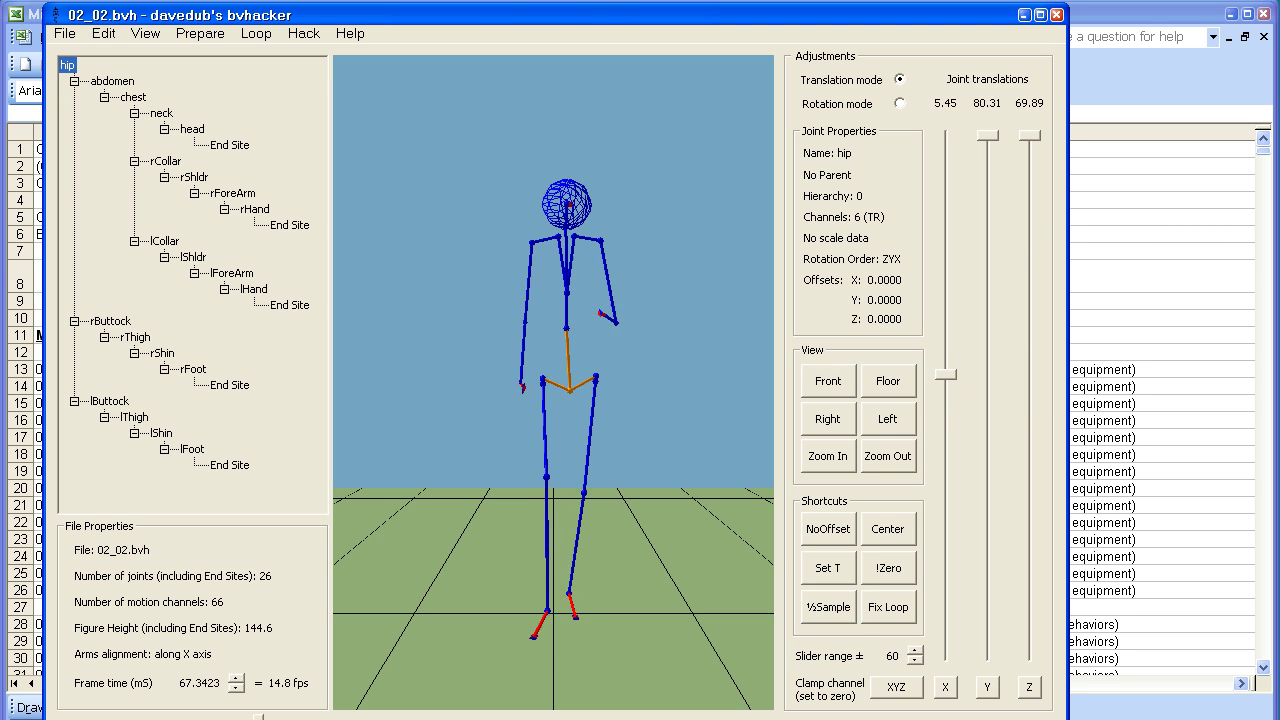
left_click(518, 426)
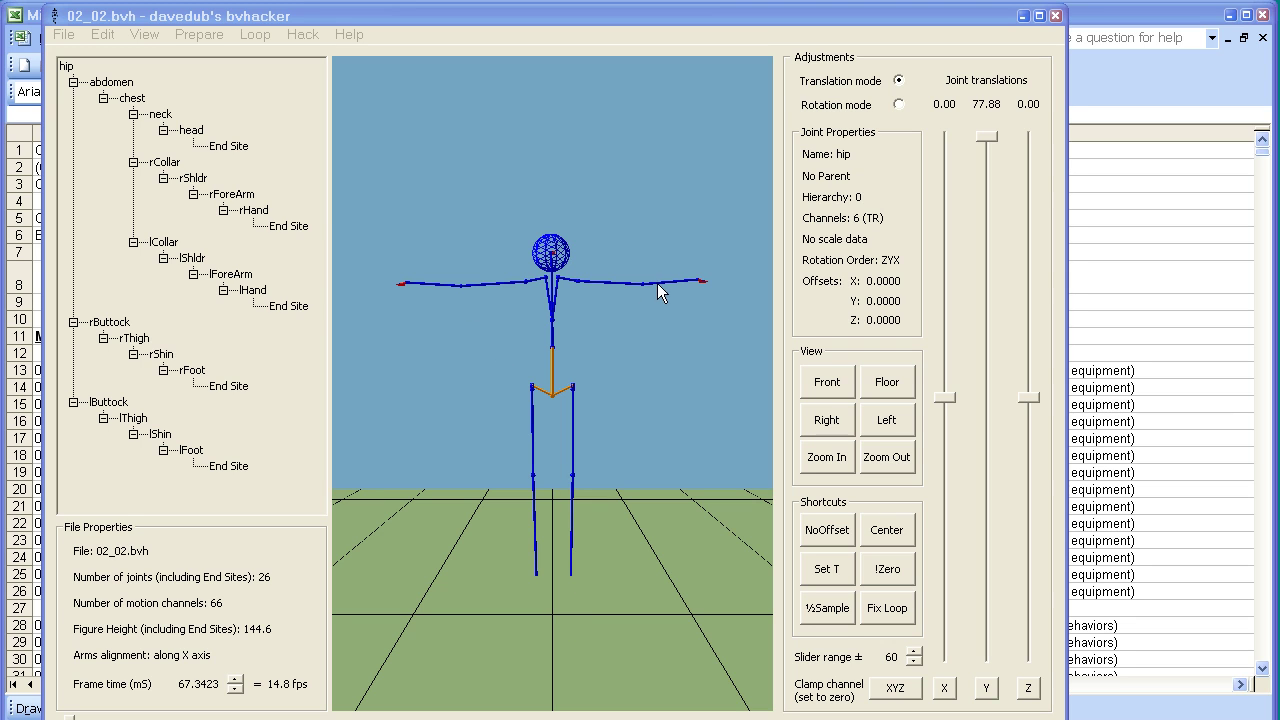
Save the edited motion as walk2_2 in the cmuTutorial folder under bvh.
left_click(63, 34)
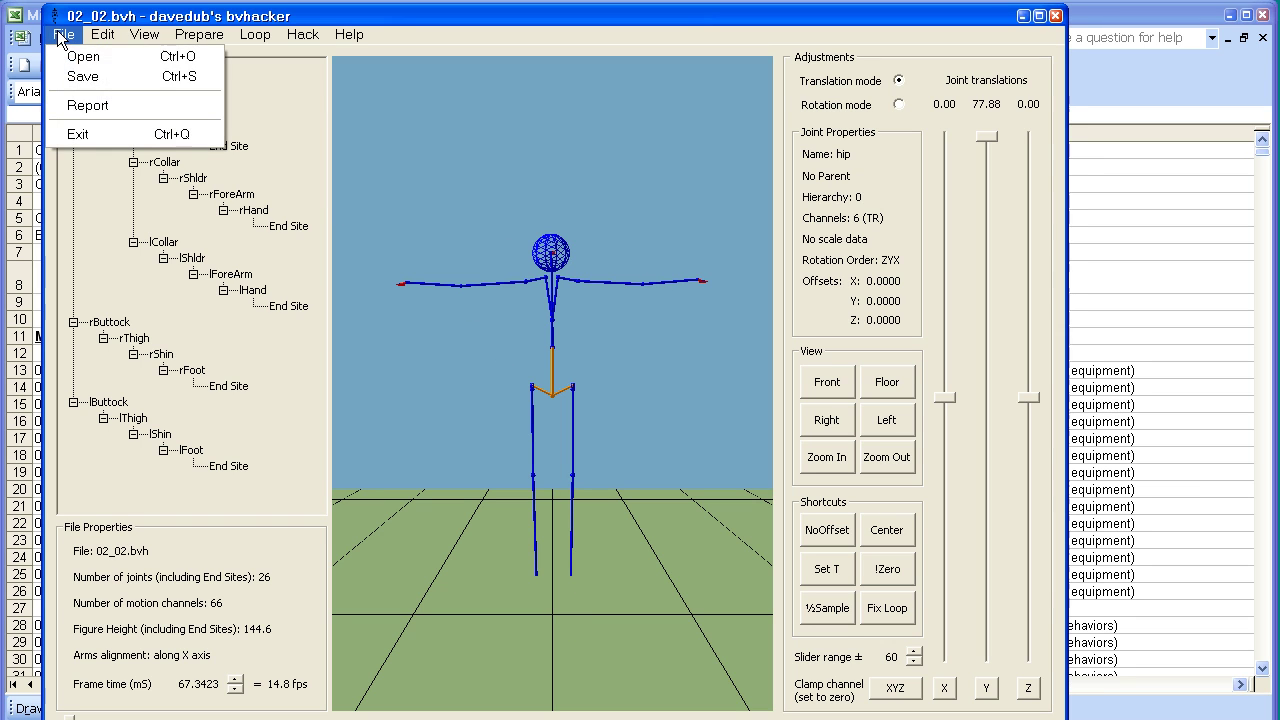
left_click(106, 78)
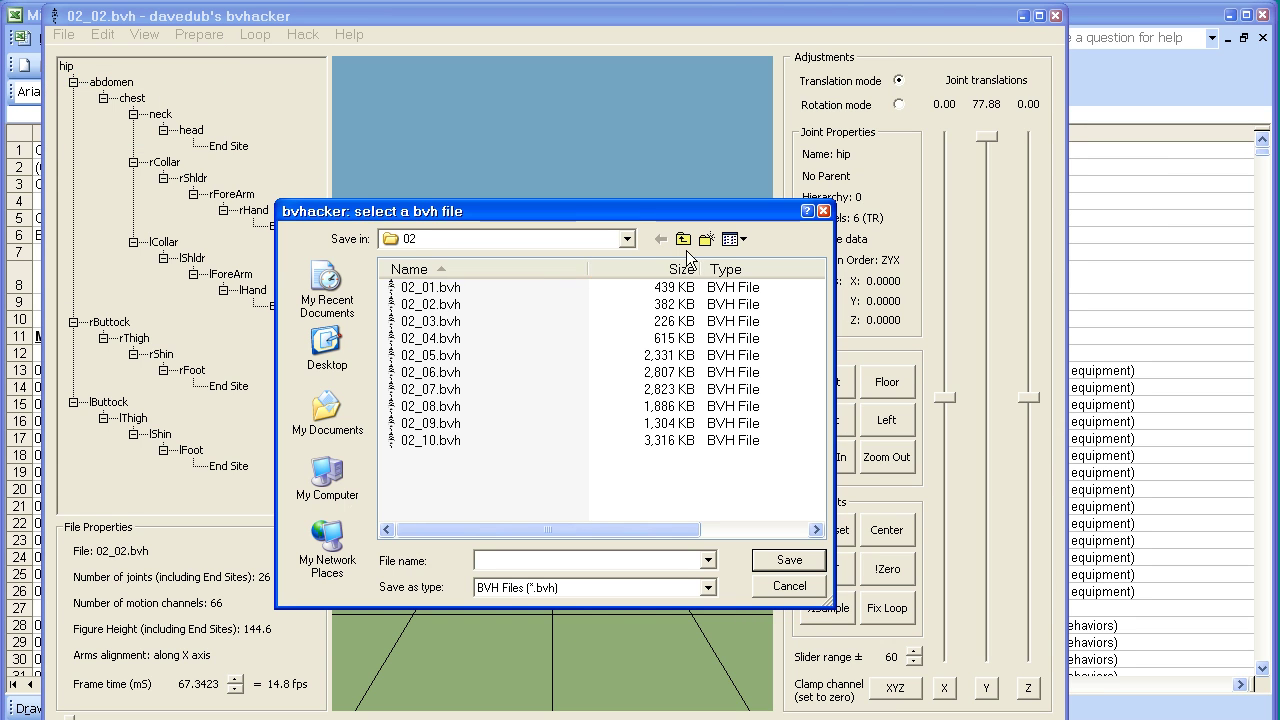
left_click(685, 241)
left_click(685, 241)
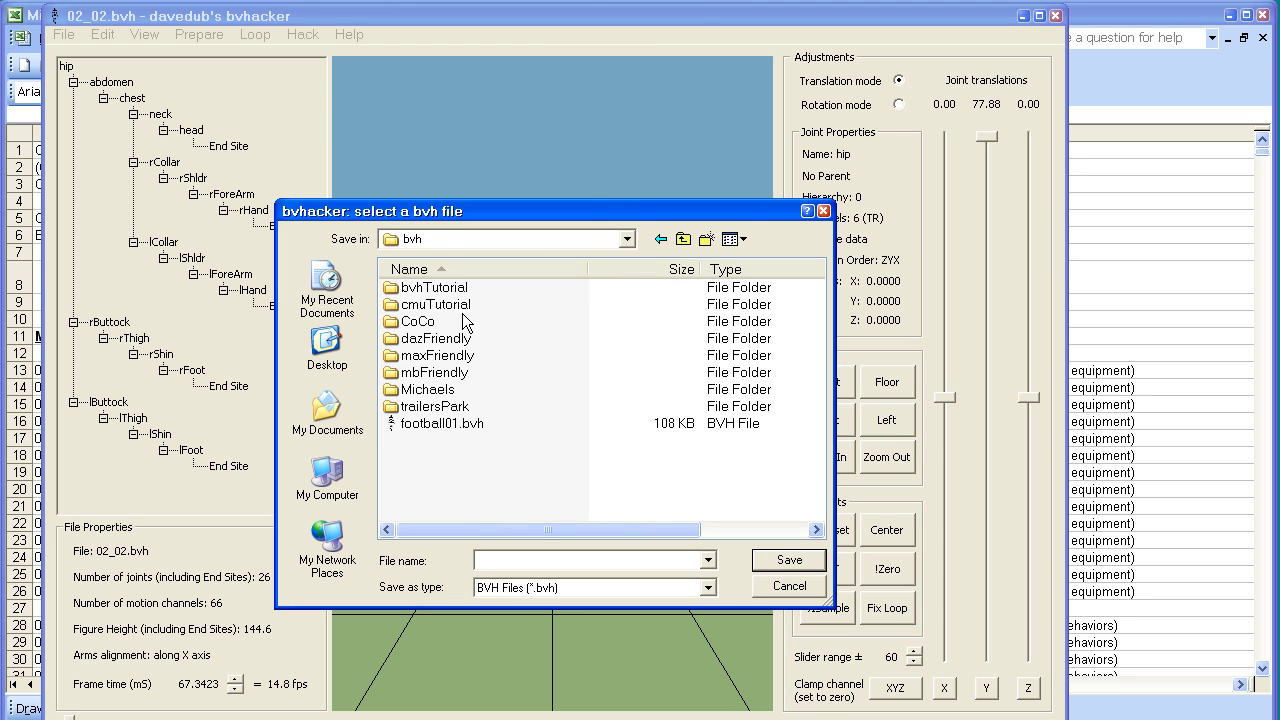
double_click(436, 305)
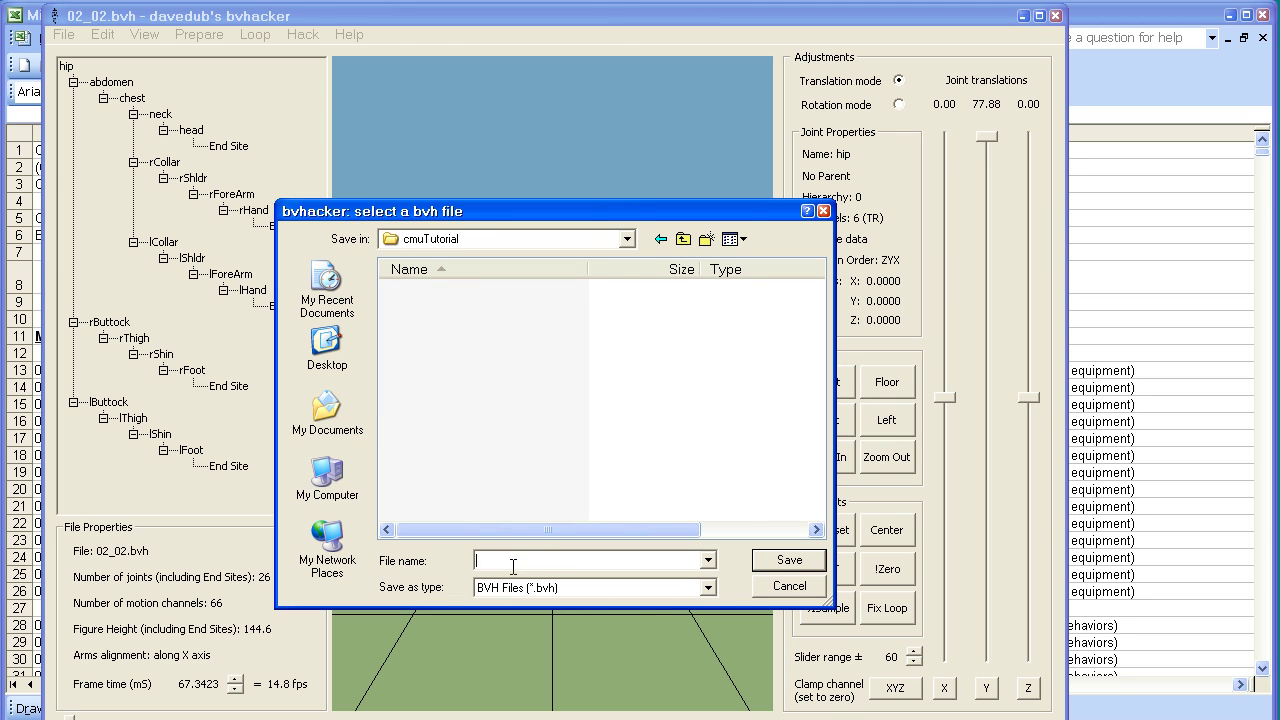
type("walk2_2")
left_click(764, 561)
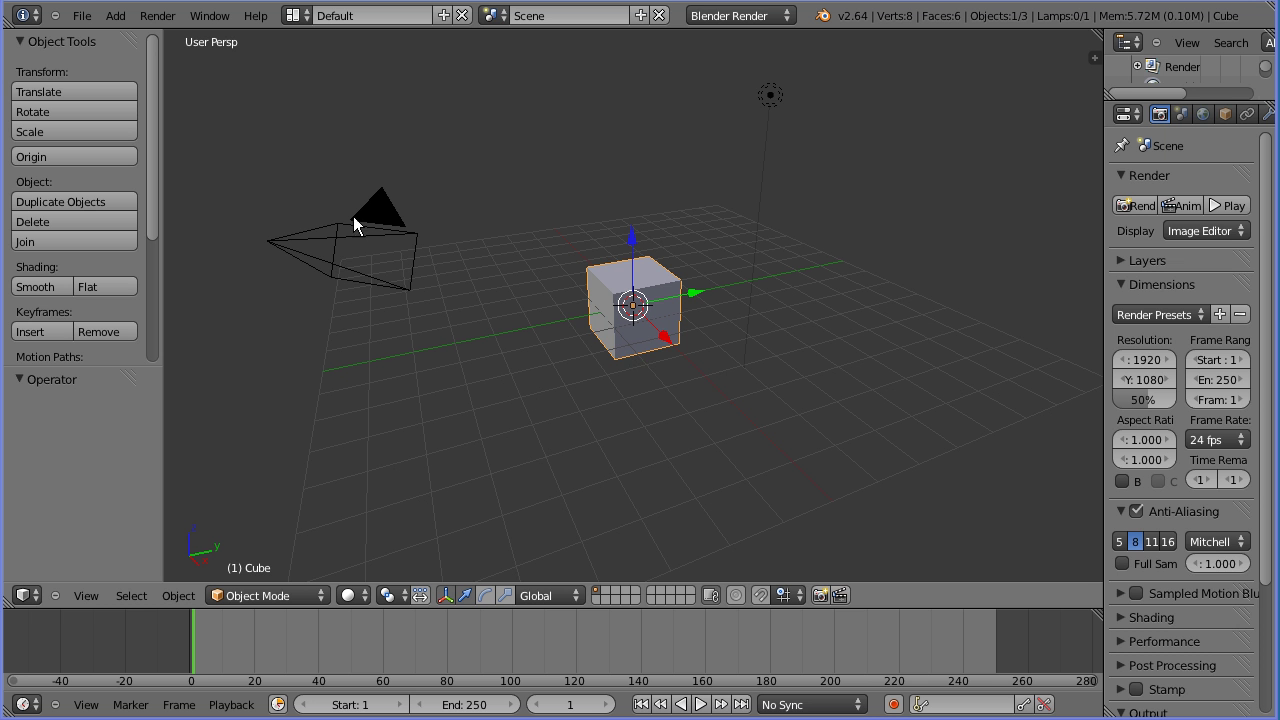
Switch to Blender and open the recent file containing the rigged green character.
left_click(80, 16)
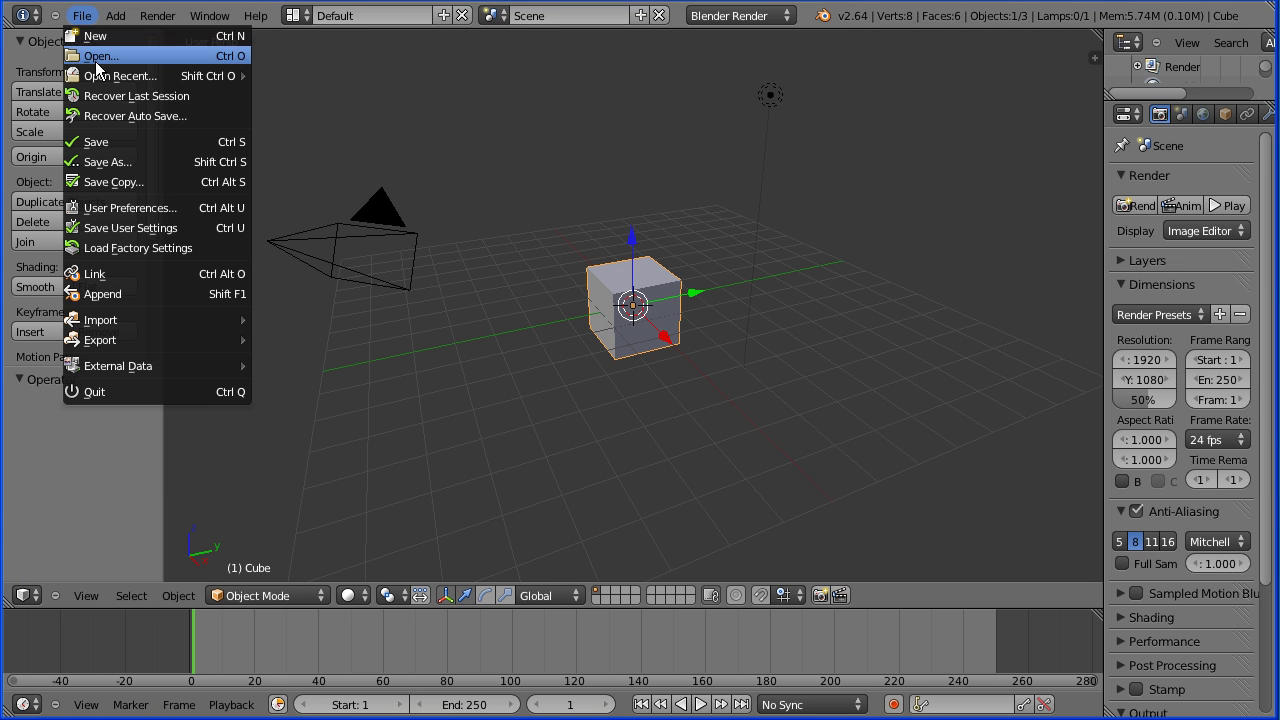
mouse_move(108, 78)
left_click(306, 78)
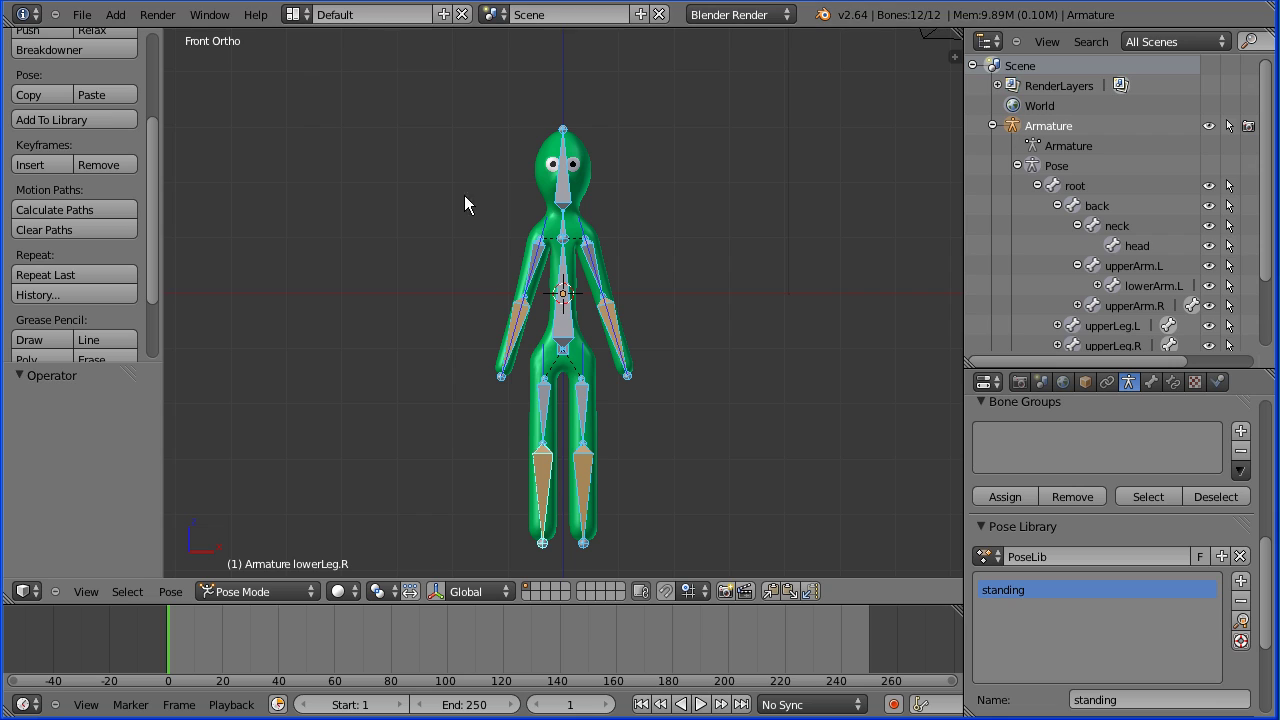
Clear all pose transforms on the upper and lower arm bones of both arms.
right_click(616, 332)
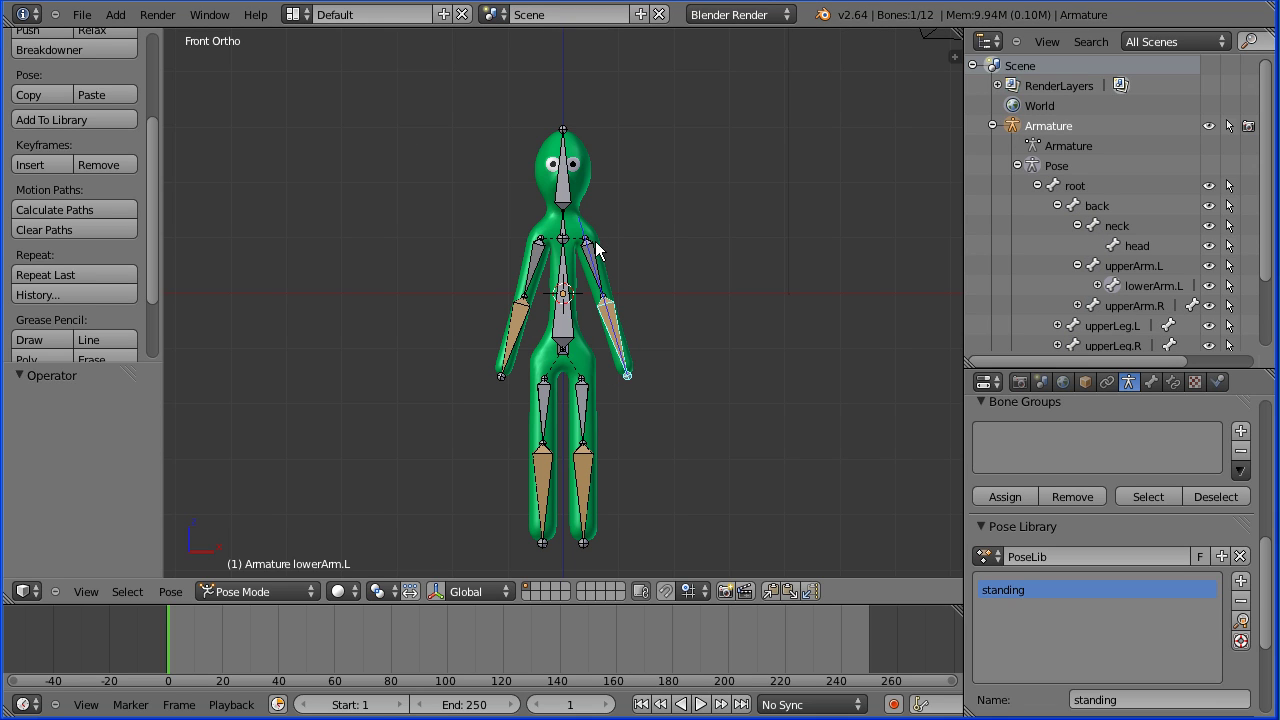
right_click(597, 260, "shift")
right_click(538, 265, "shift")
right_click(513, 326, "shift")
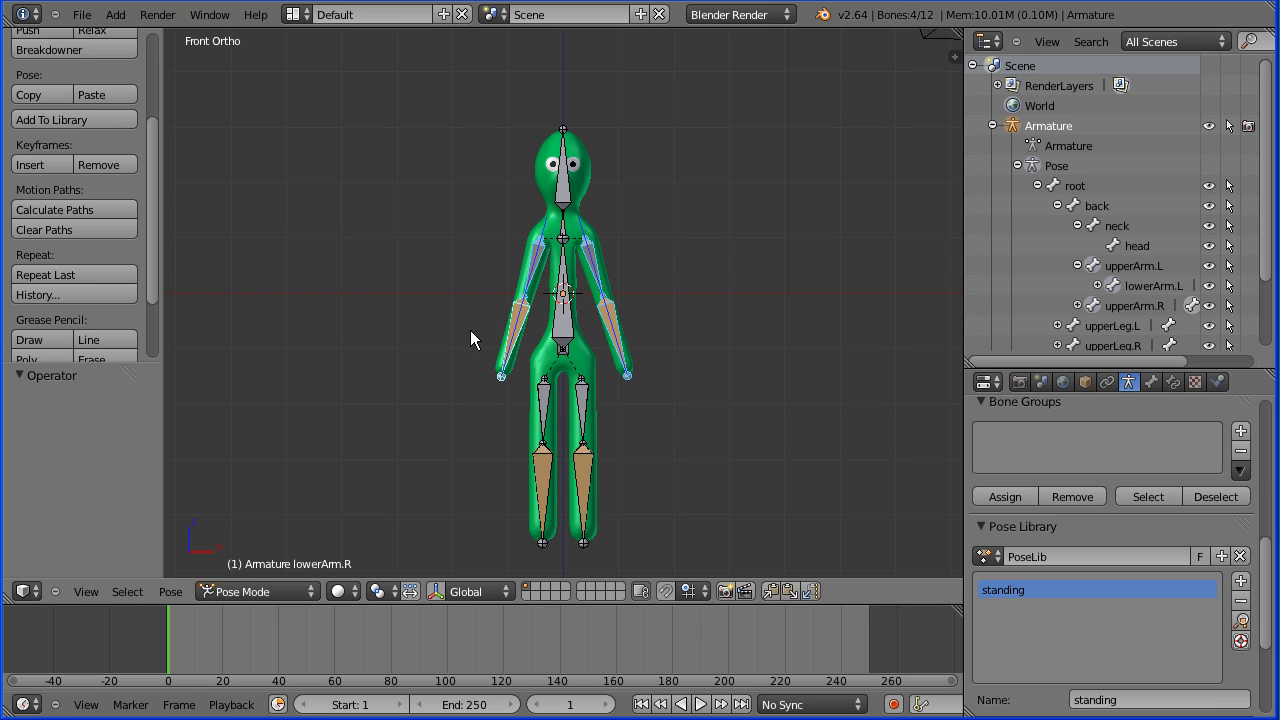
left_click(174, 593)
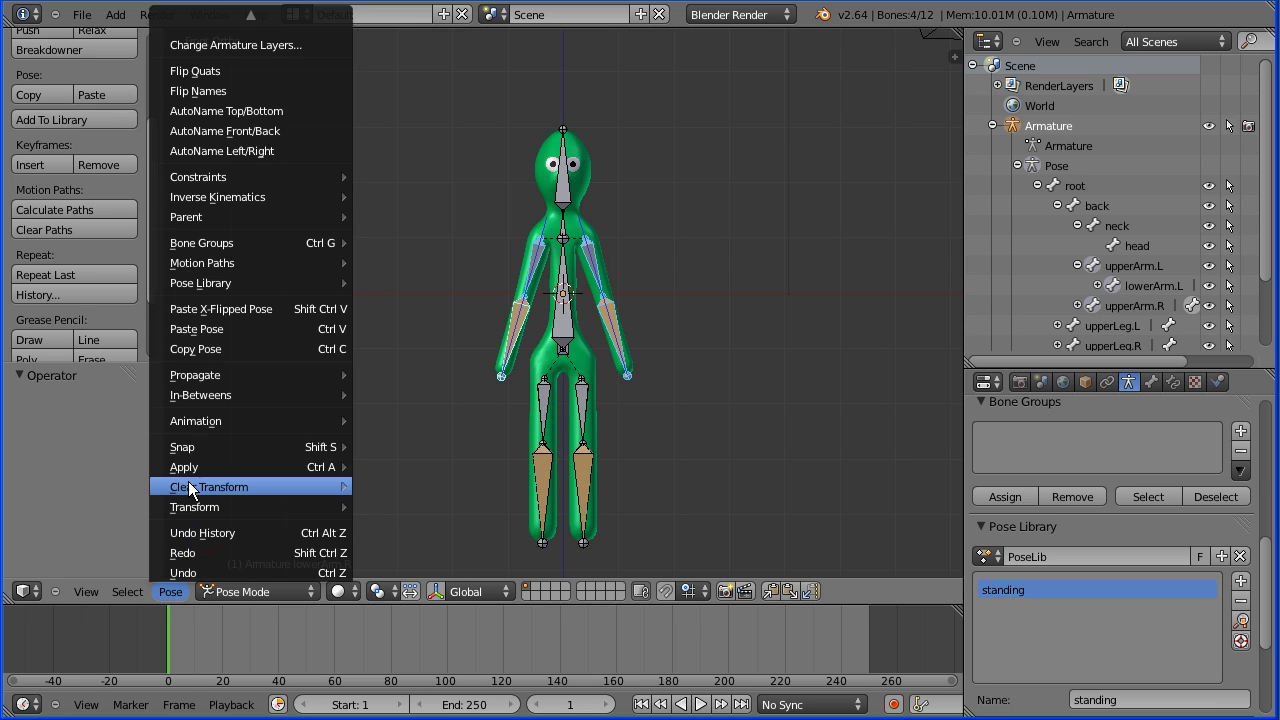
mouse_move(244, 486)
left_click(495, 486)
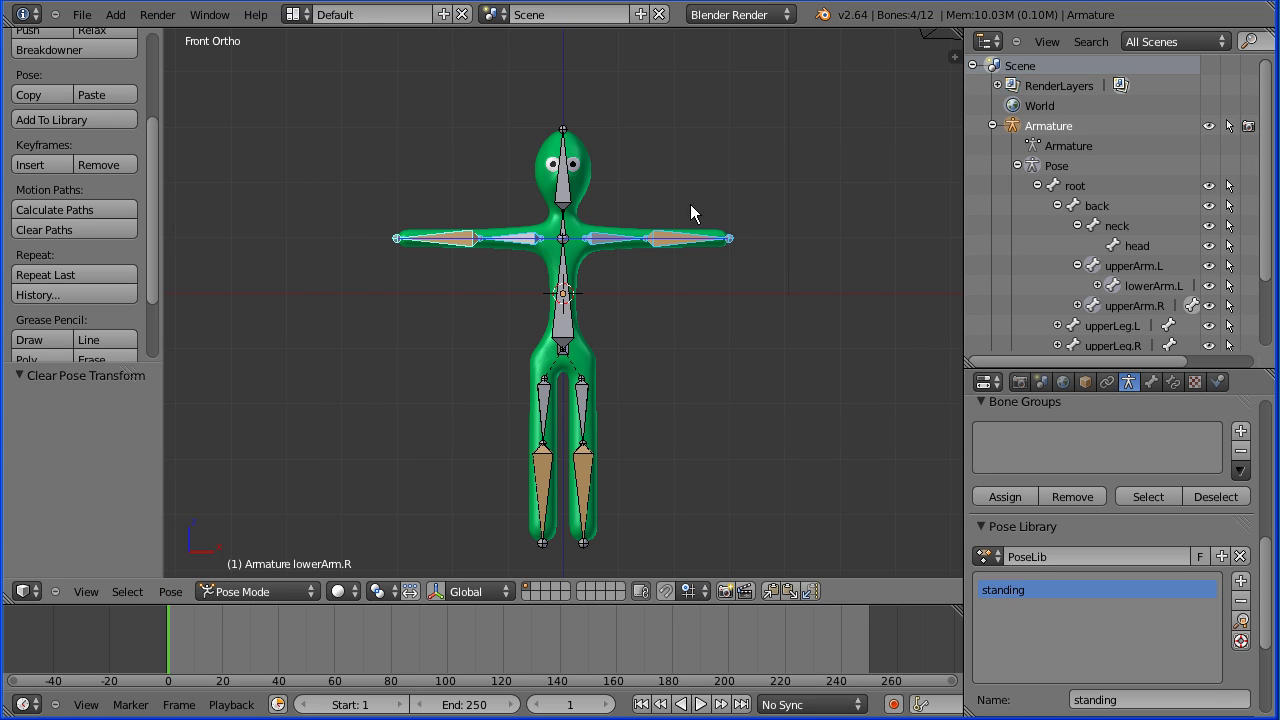
Apply the Armature modifier on the green character mesh and remove its Subsurf modifier.
right_click(590, 182)
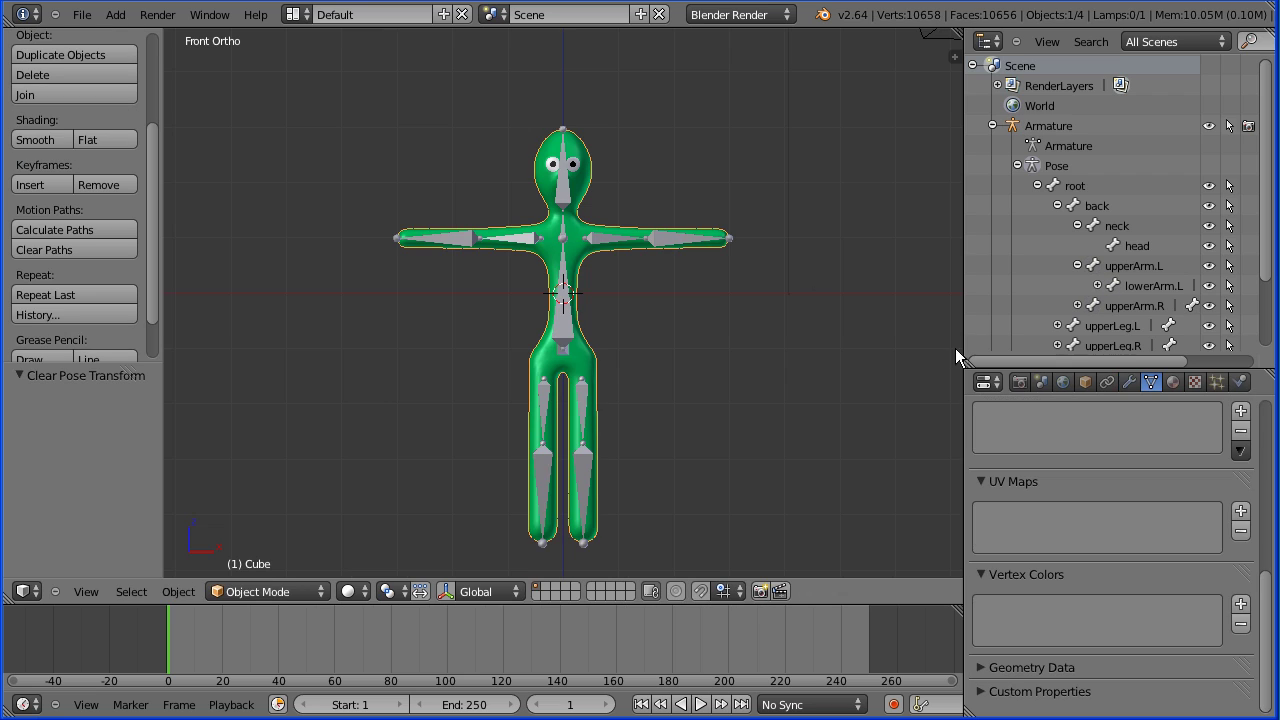
left_click(1125, 380)
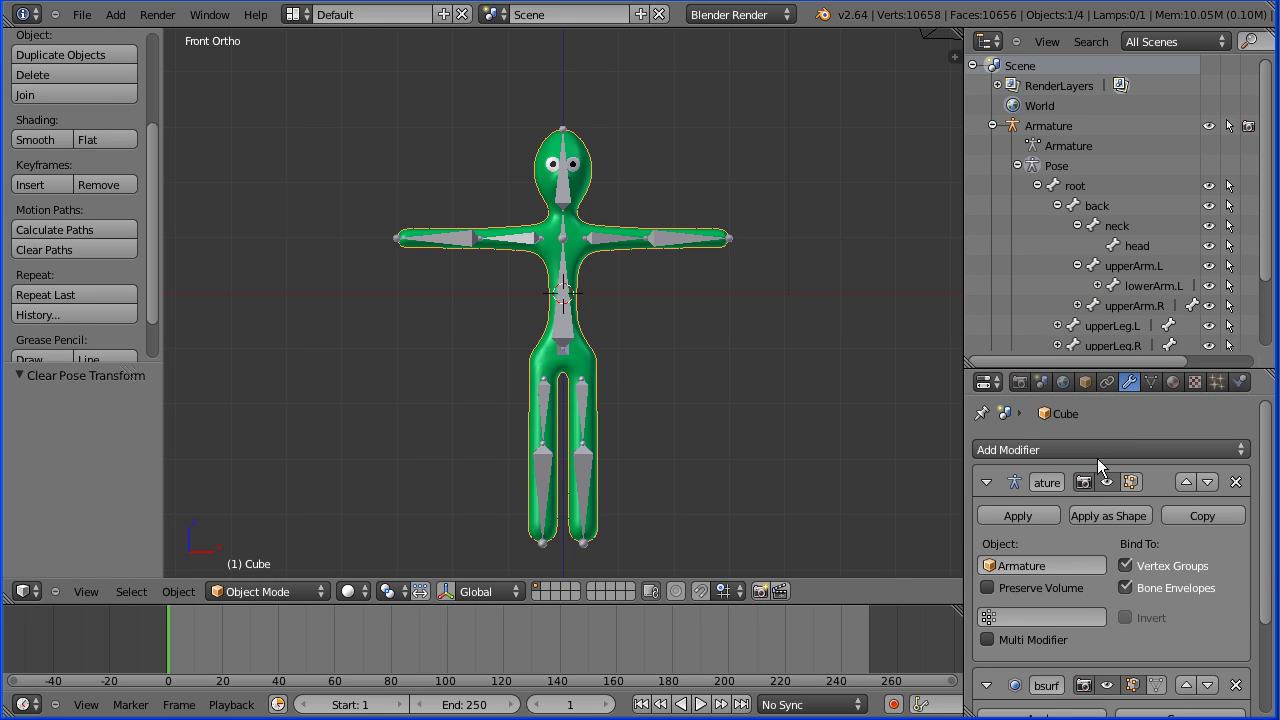
left_click_drag(962, 509, 916, 512)
left_click(961, 515)
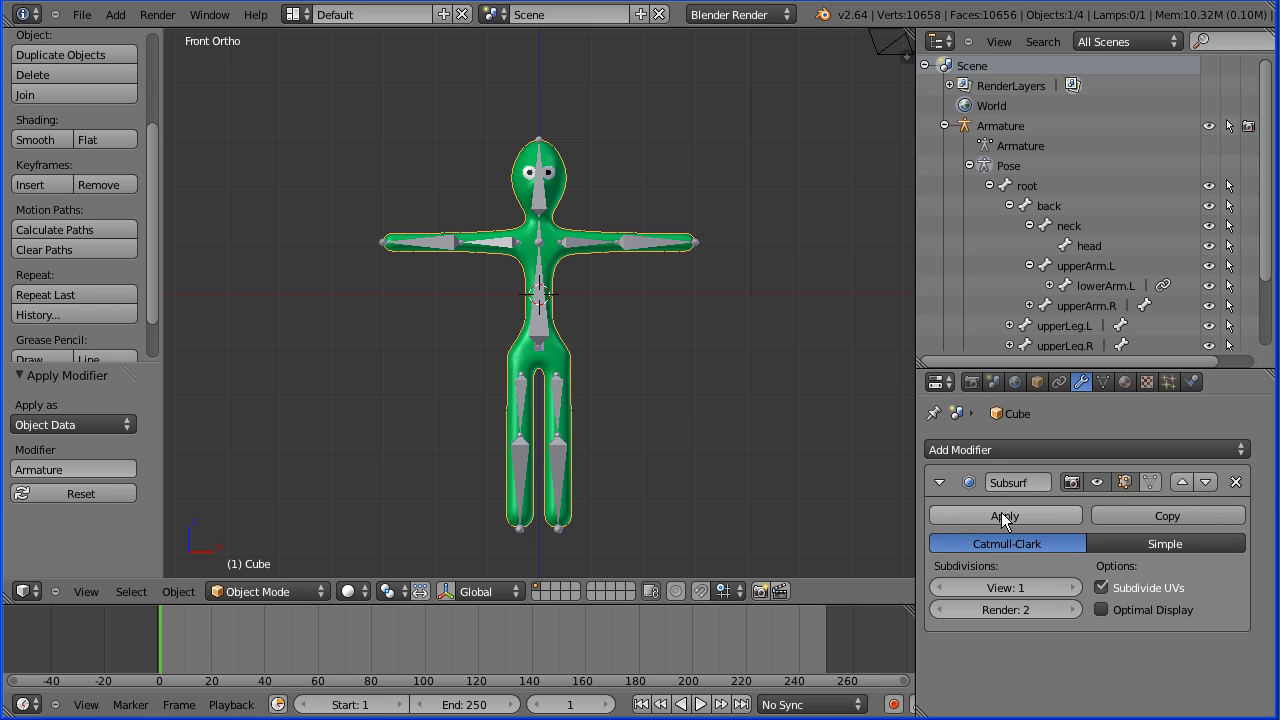
left_click(1236, 482)
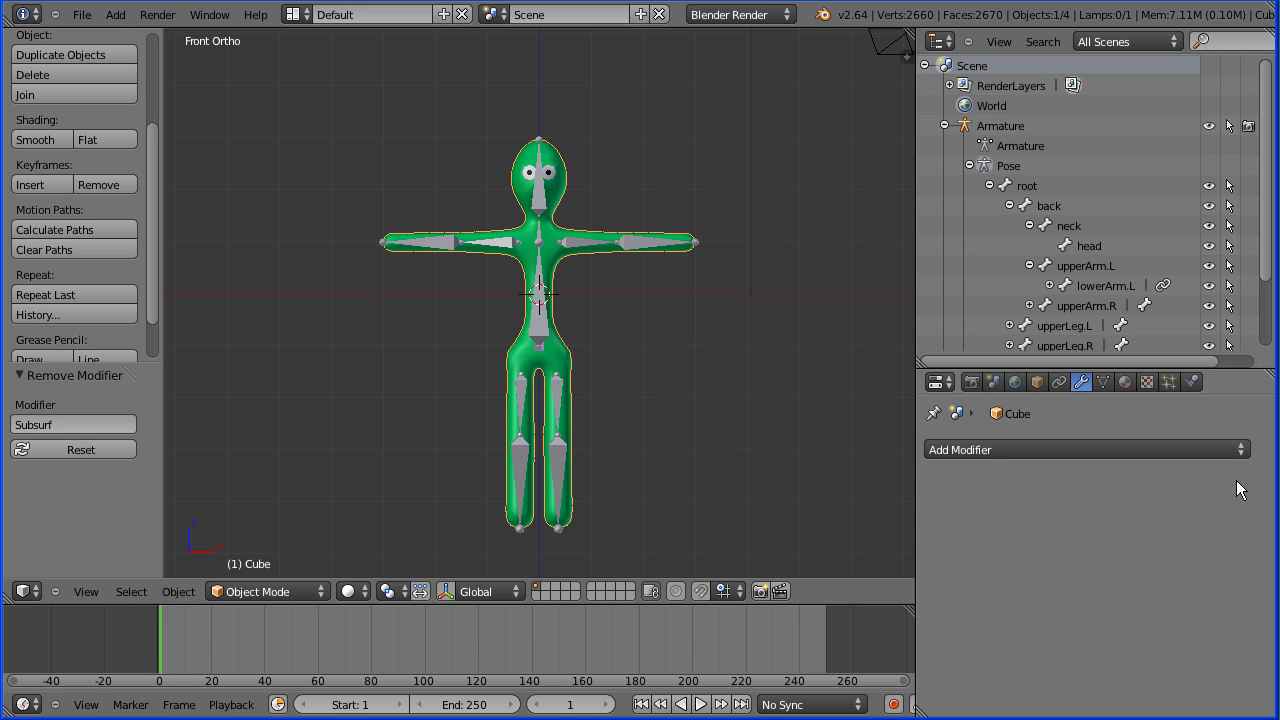
Switch the character's old armature to Object Mode and delete it.
right_click(543, 336)
key("ctrl+Tab")
left_click(247, 588)
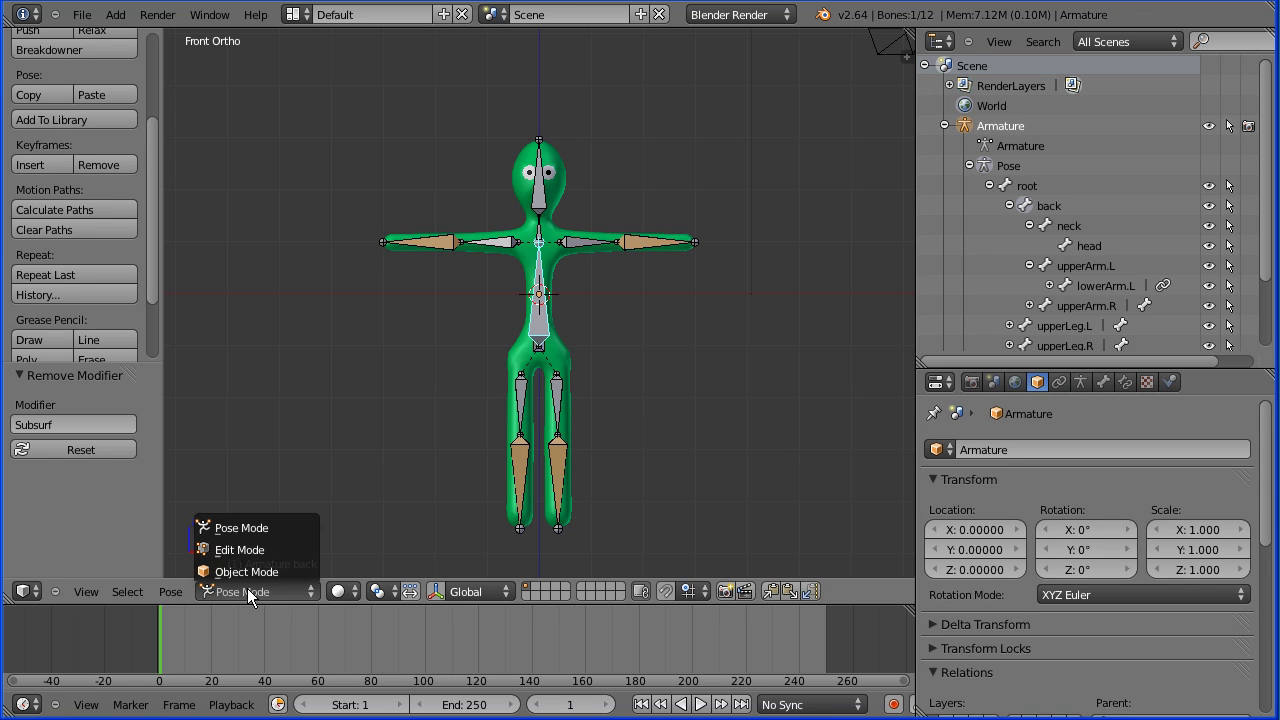
left_click(252, 571)
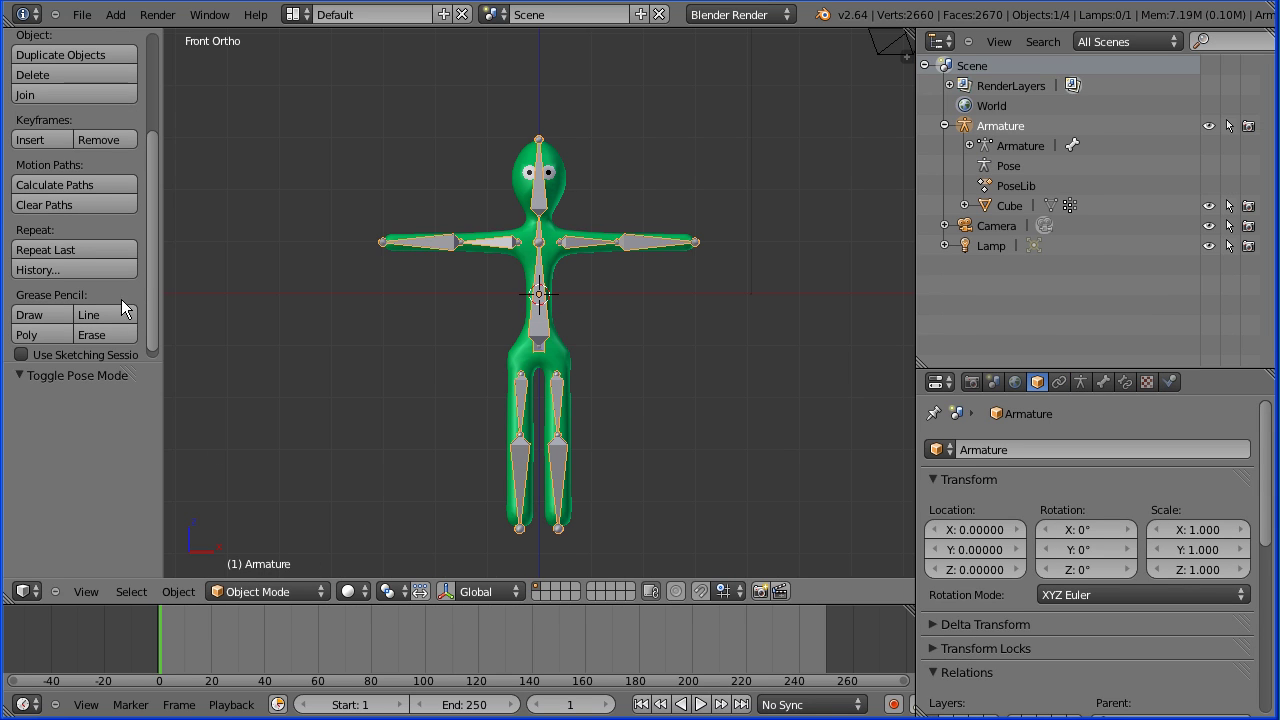
left_click(58, 76)
left_click(59, 76)
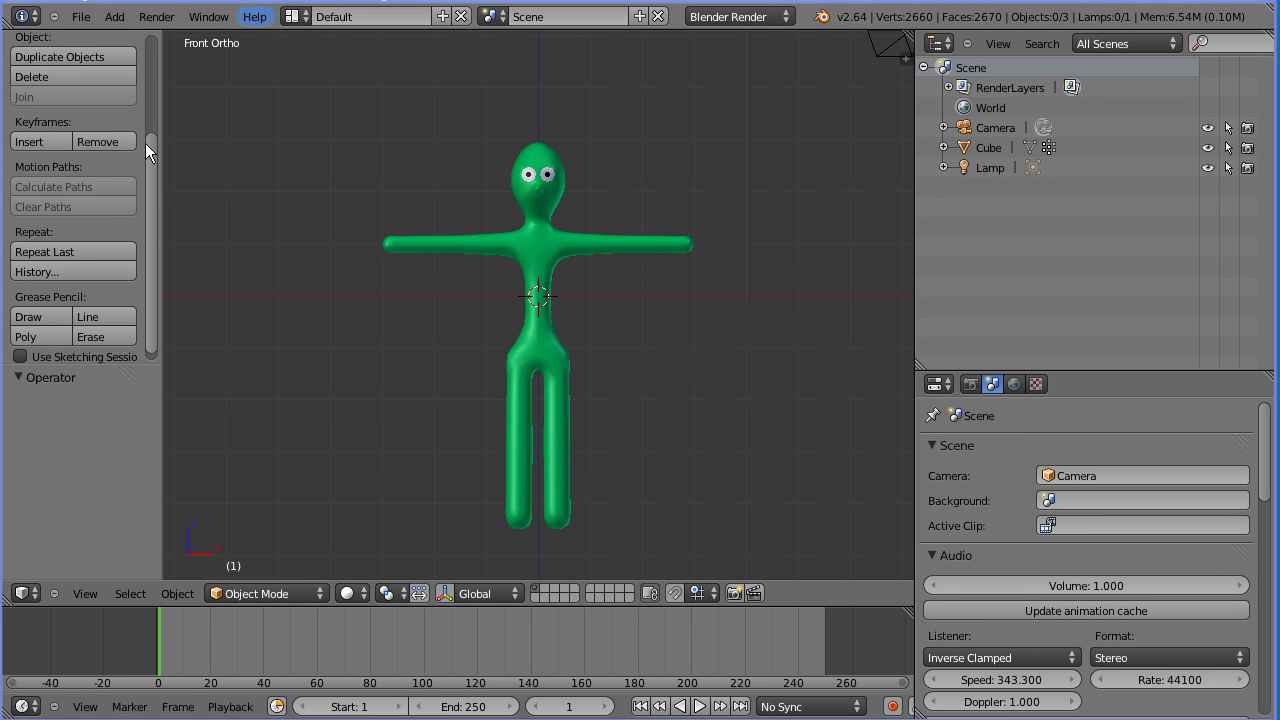
Import the motion capture file walk2_2.bvh from the cmuTutorial folder at a scale of 0.05.
left_click(82, 17)
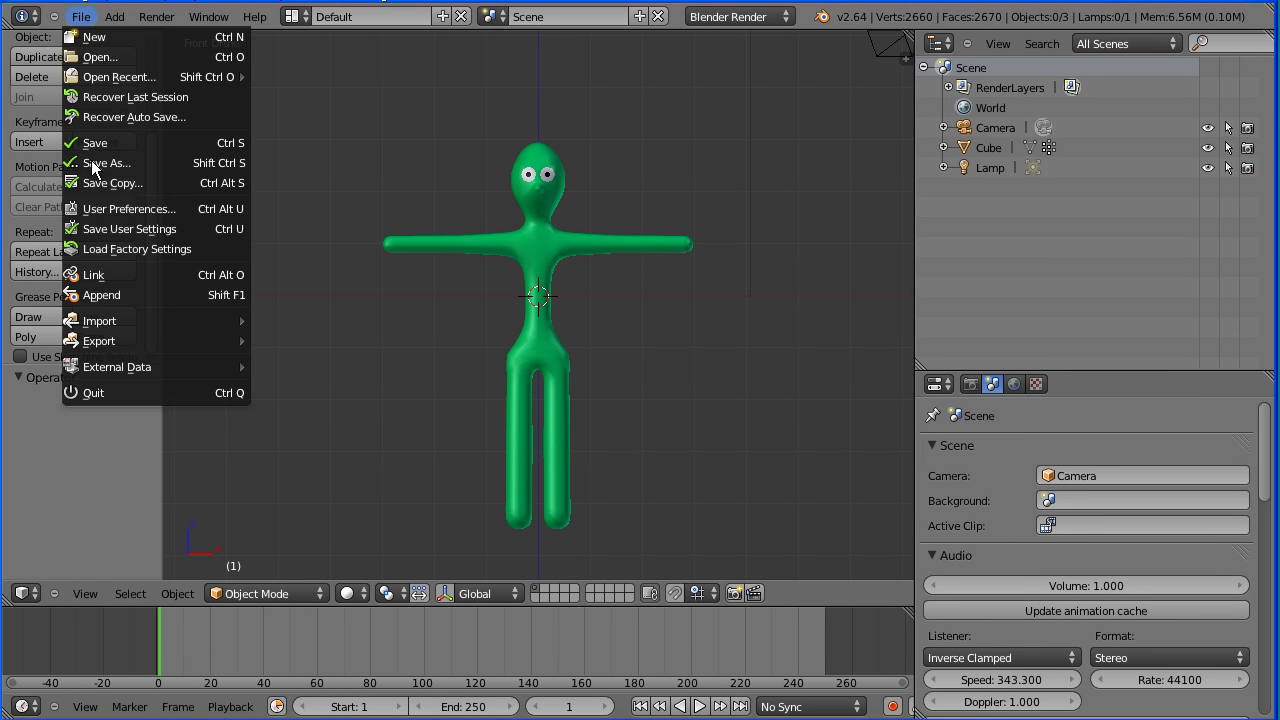
mouse_move(126, 326)
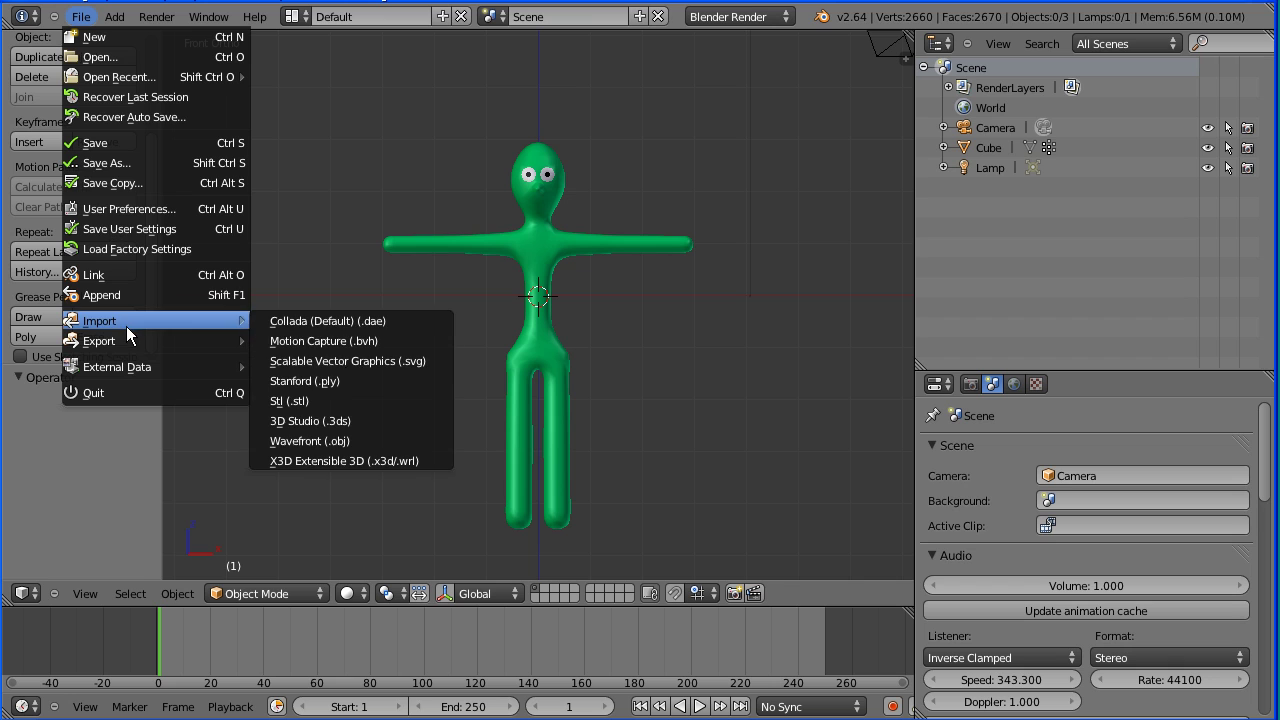
left_click(398, 340)
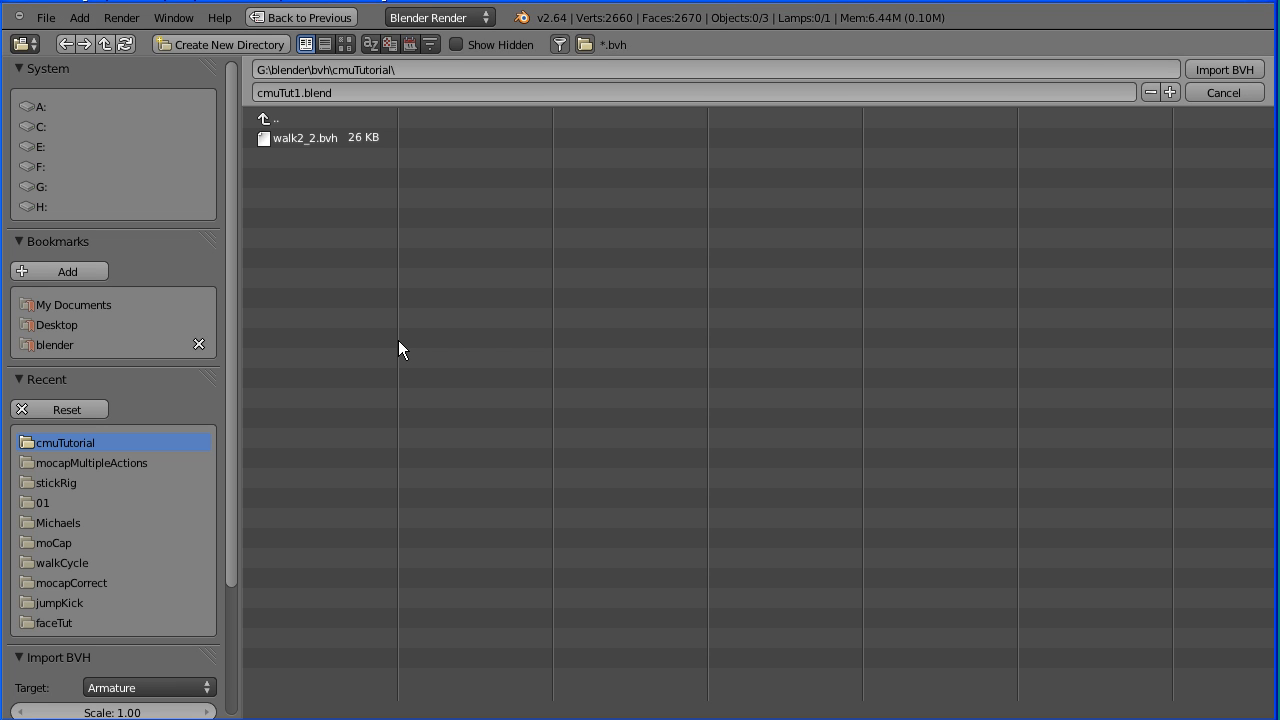
left_click(295, 137)
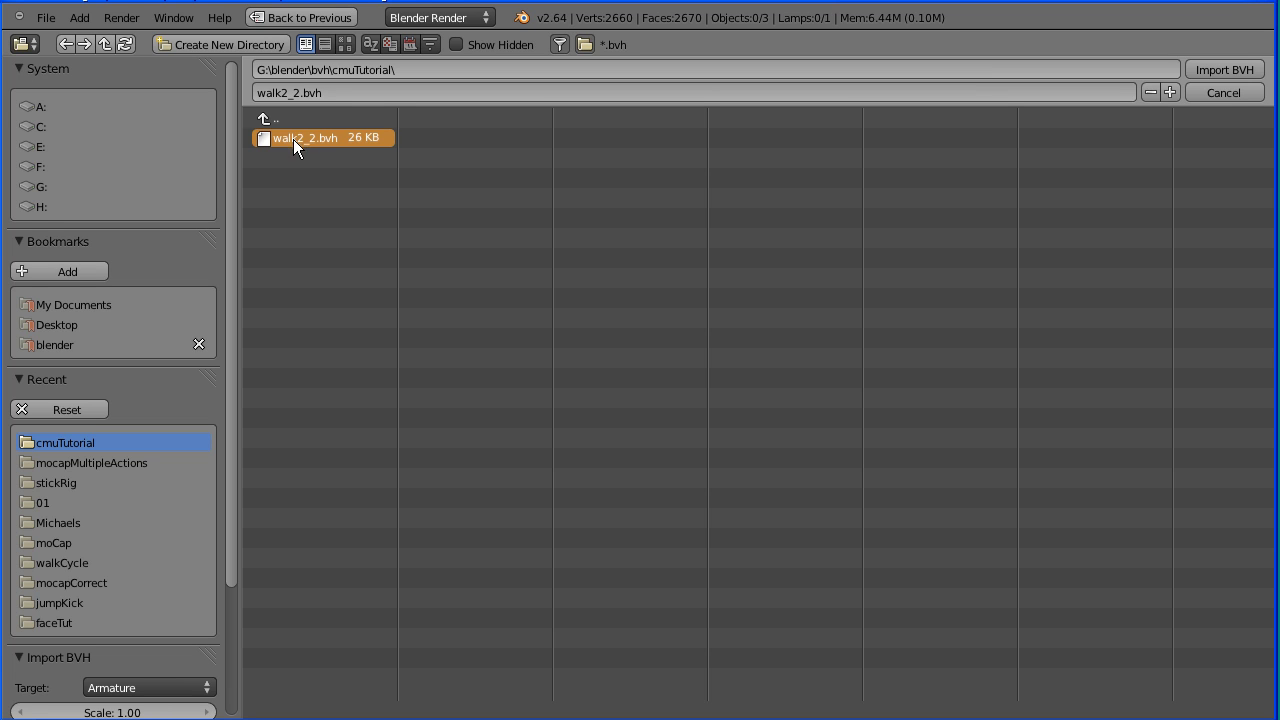
left_click_drag(230, 558, 230, 683)
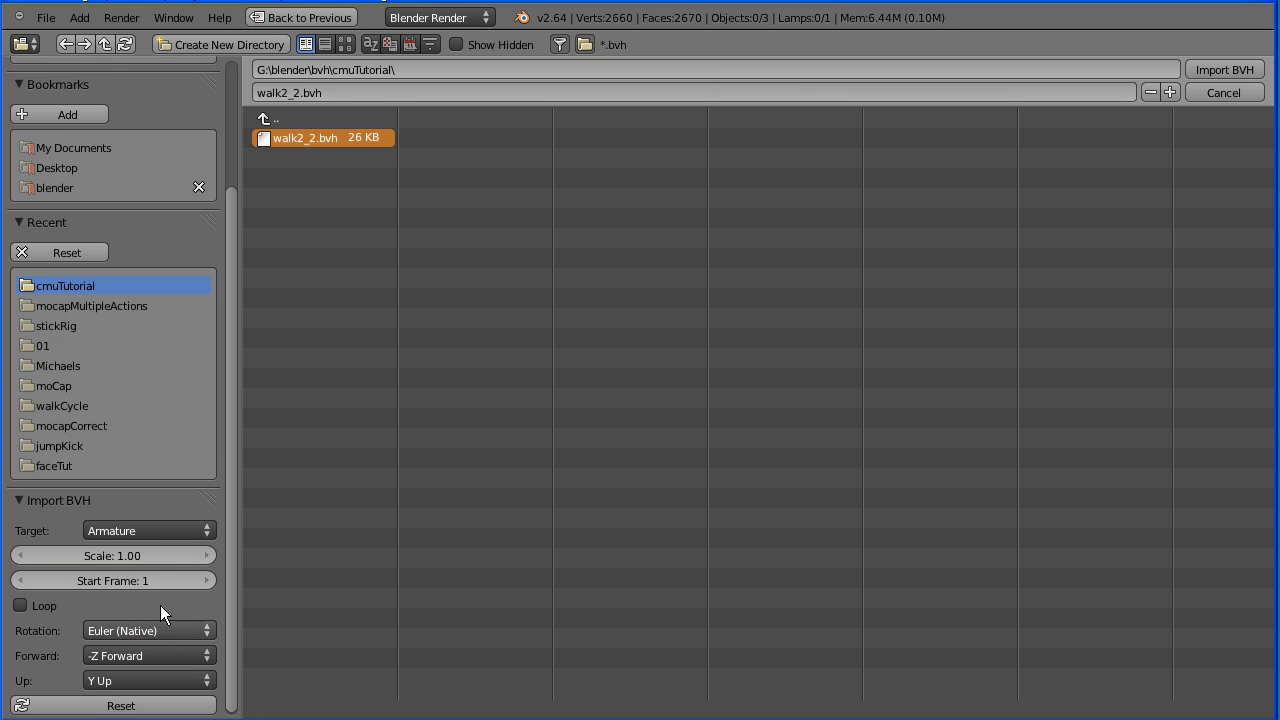
left_click(133, 555)
key("BackSpace")
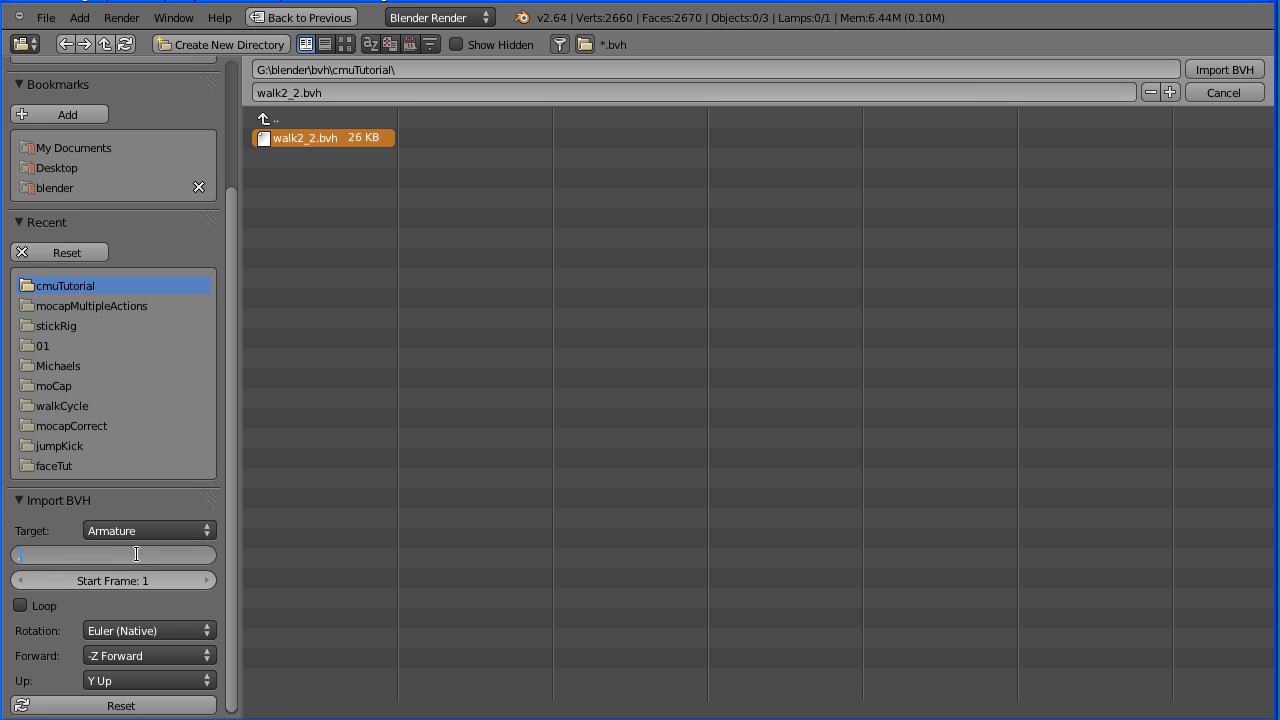
type(".05")
key("Return")
left_click(1208, 67)
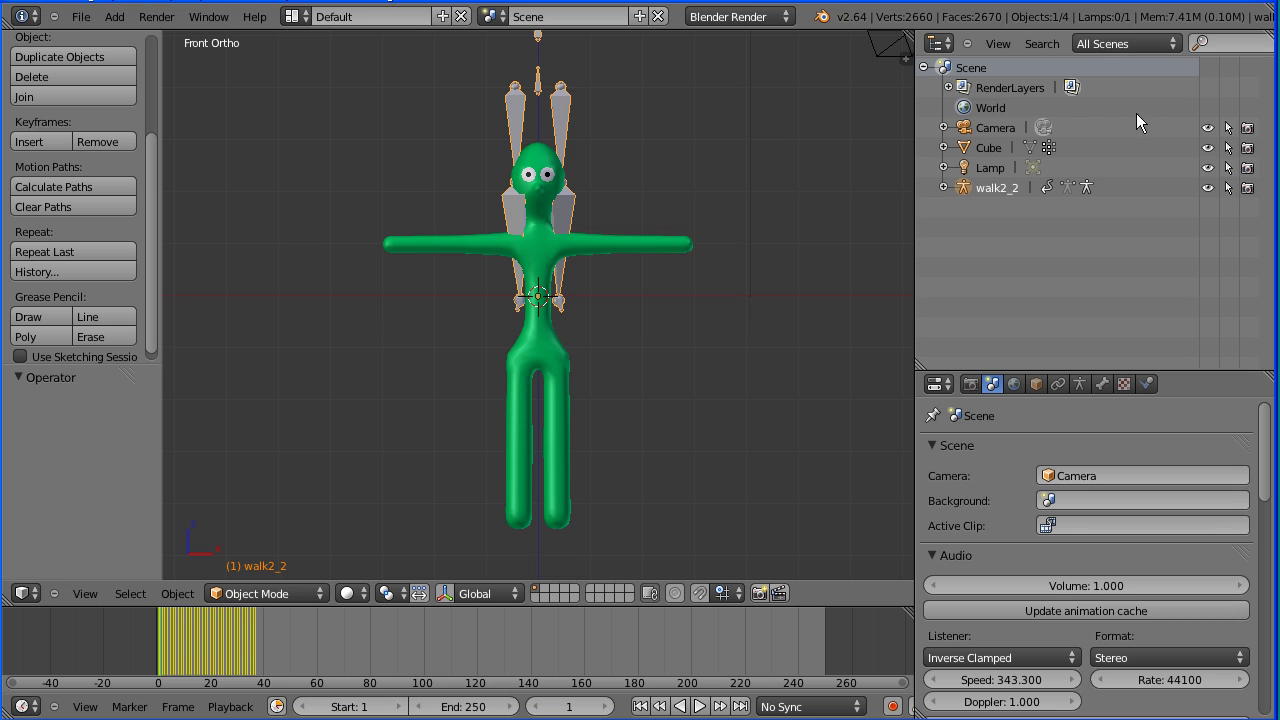
Put the imported walk2_2 armature in Edit Mode and enable its X-Ray display.
left_click(249, 593)
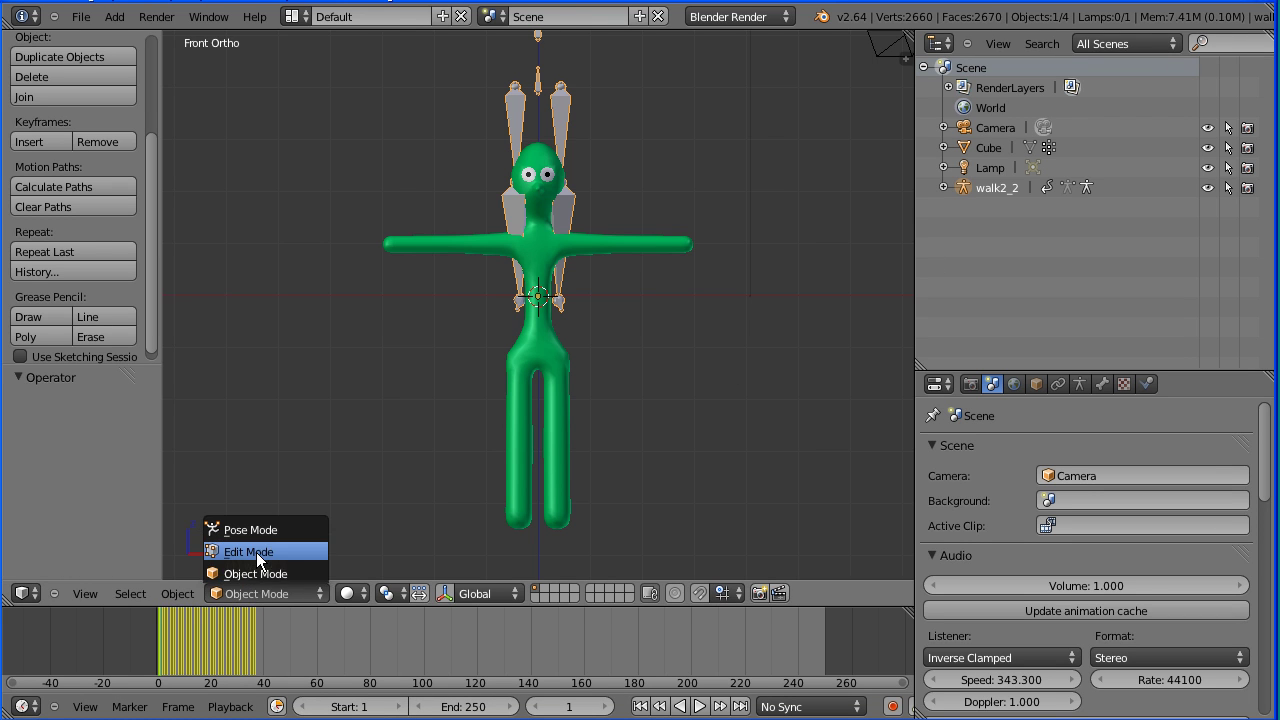
left_click(252, 552)
left_click(1079, 384)
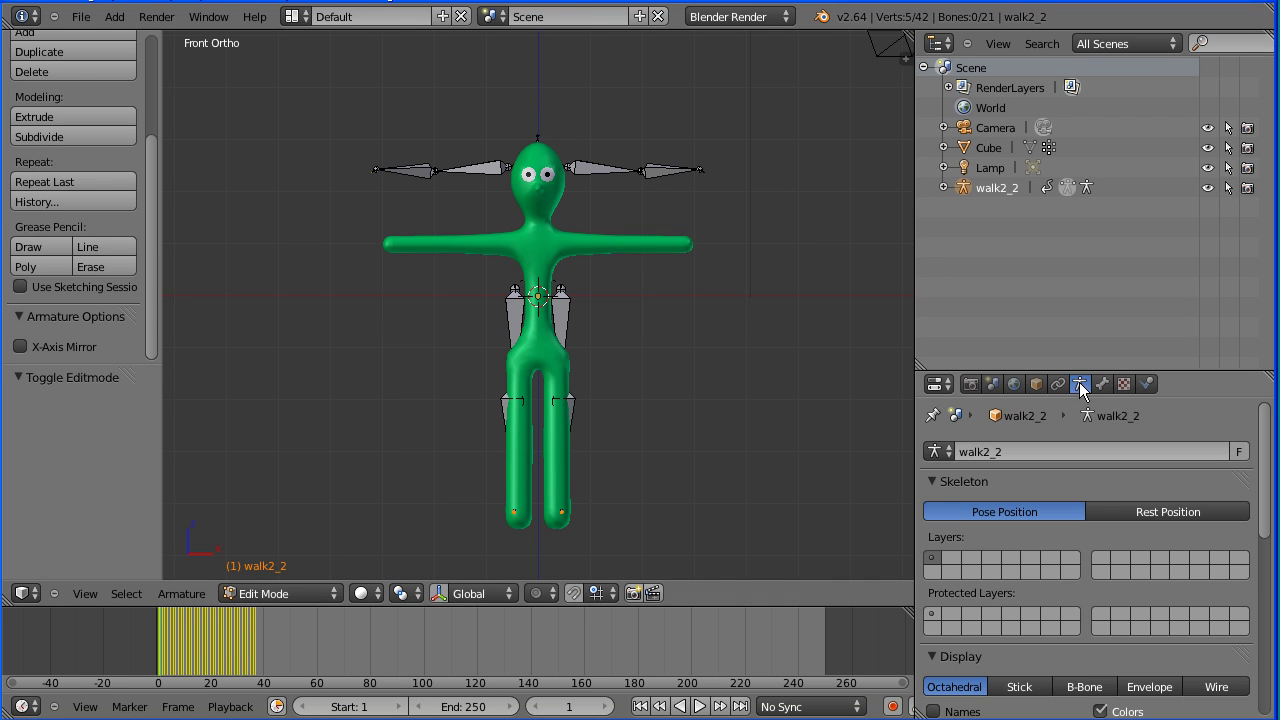
left_click_drag(1079, 372, 1075, 310)
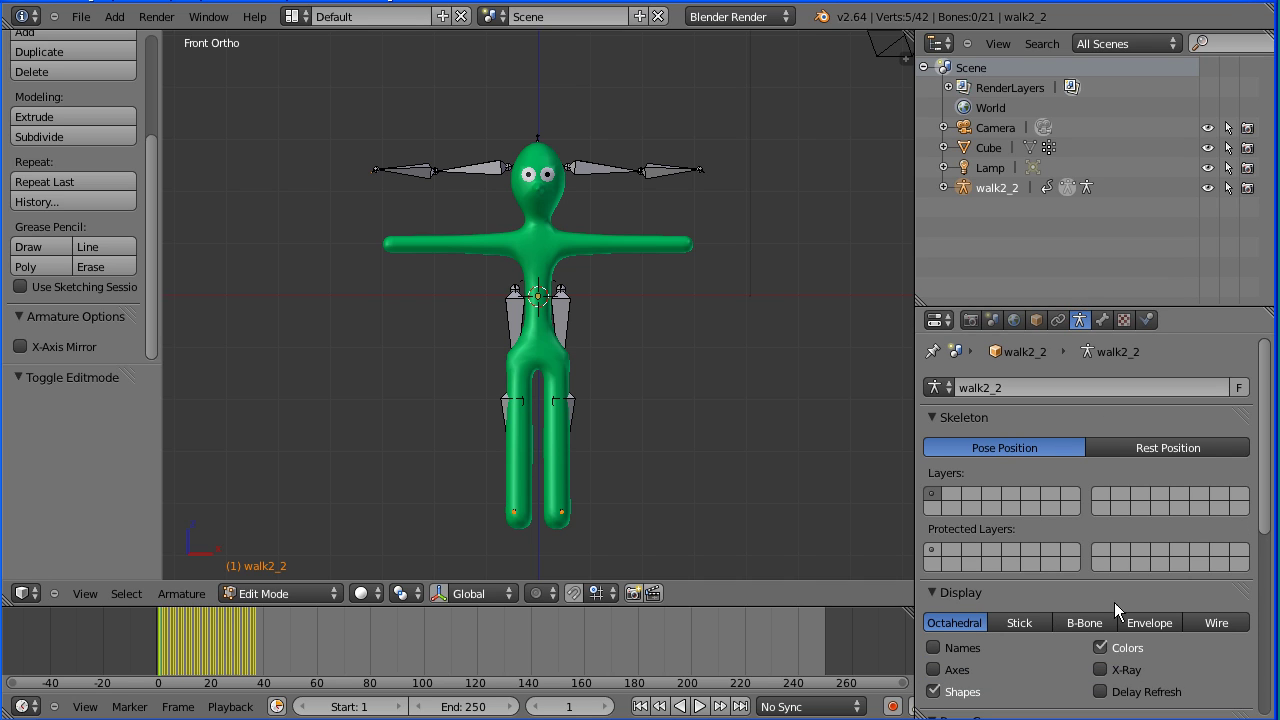
left_click(1102, 670)
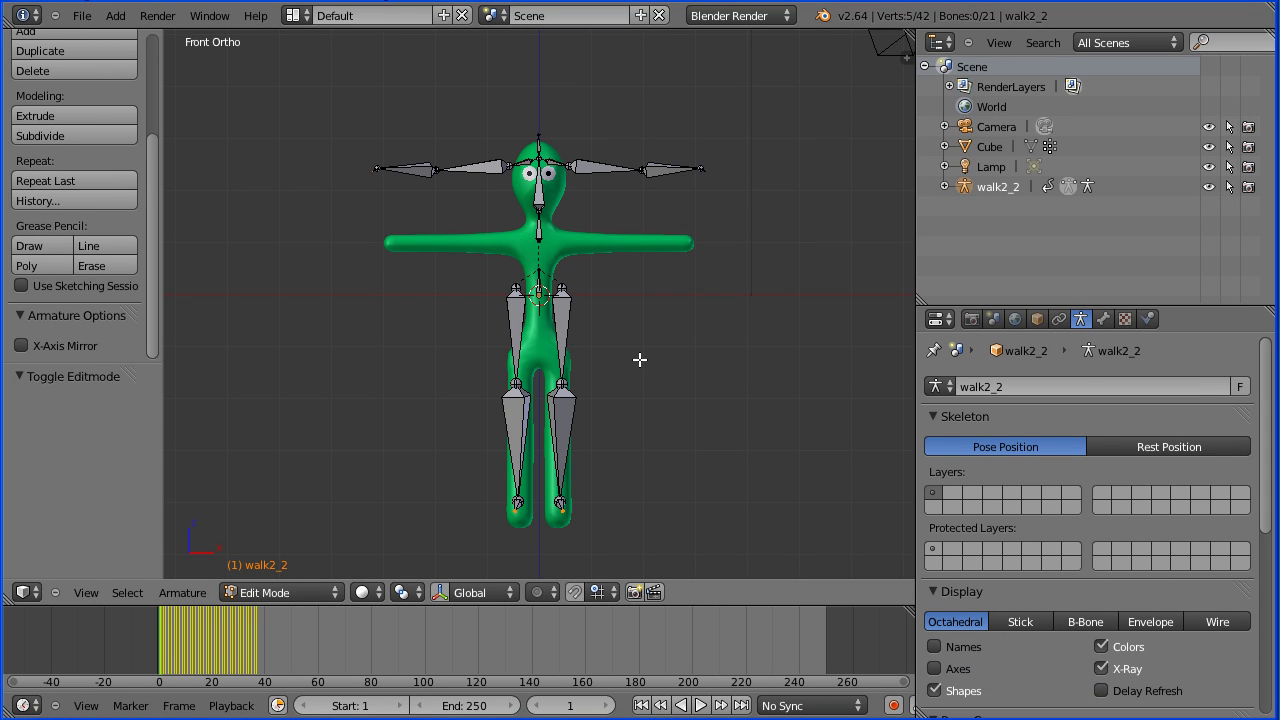
Select all bones of the walk2_2 armature and move them -1.3 along the Z axis.
key("a")
key("g")
key("z")
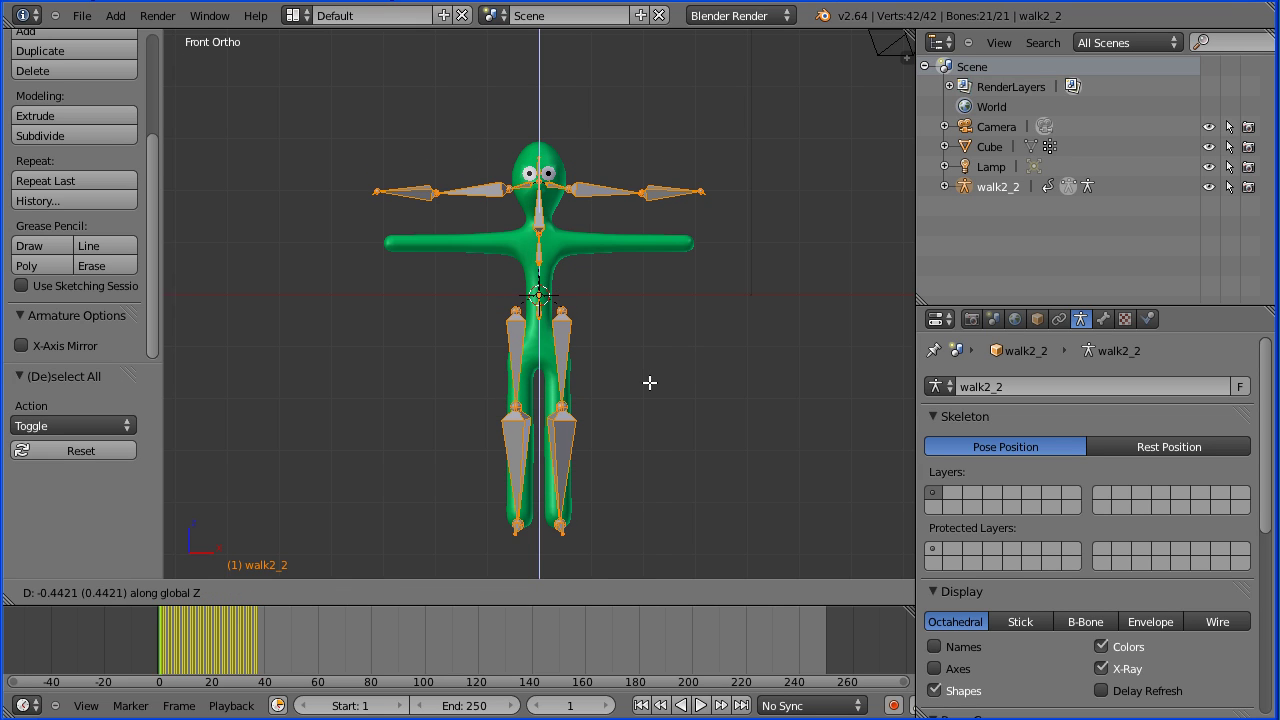
type("0000")
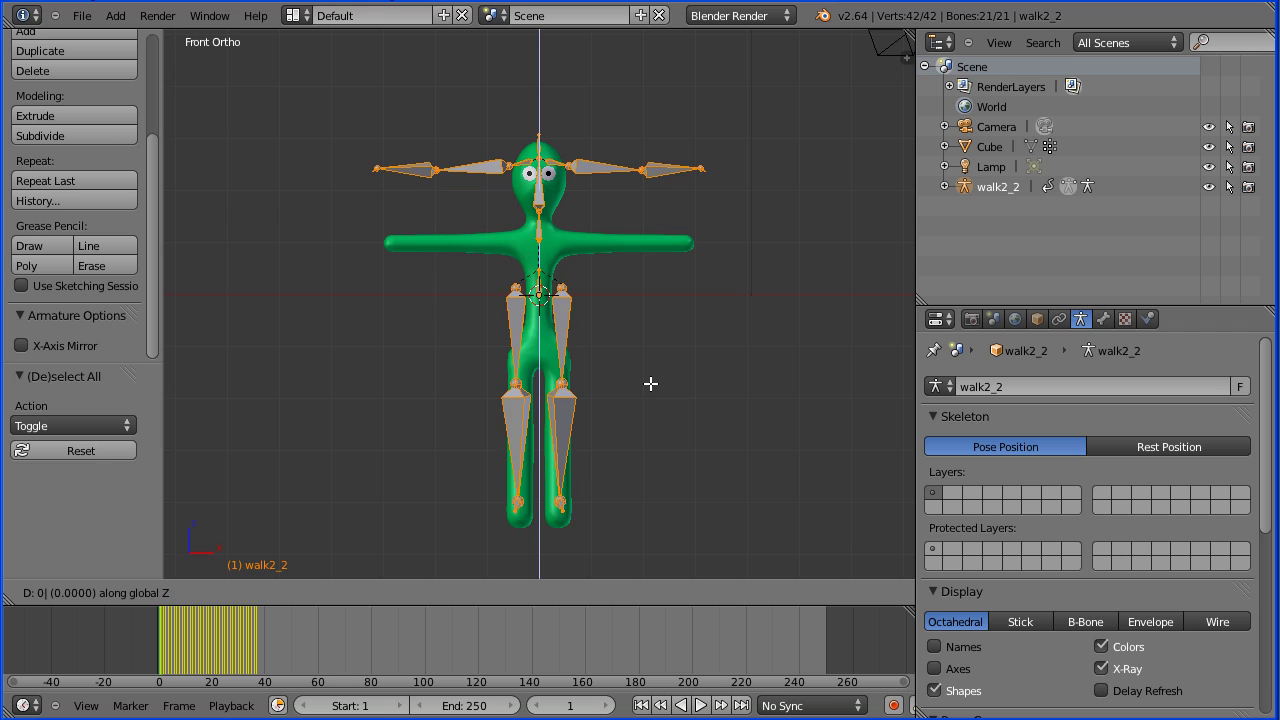
type("-1.")
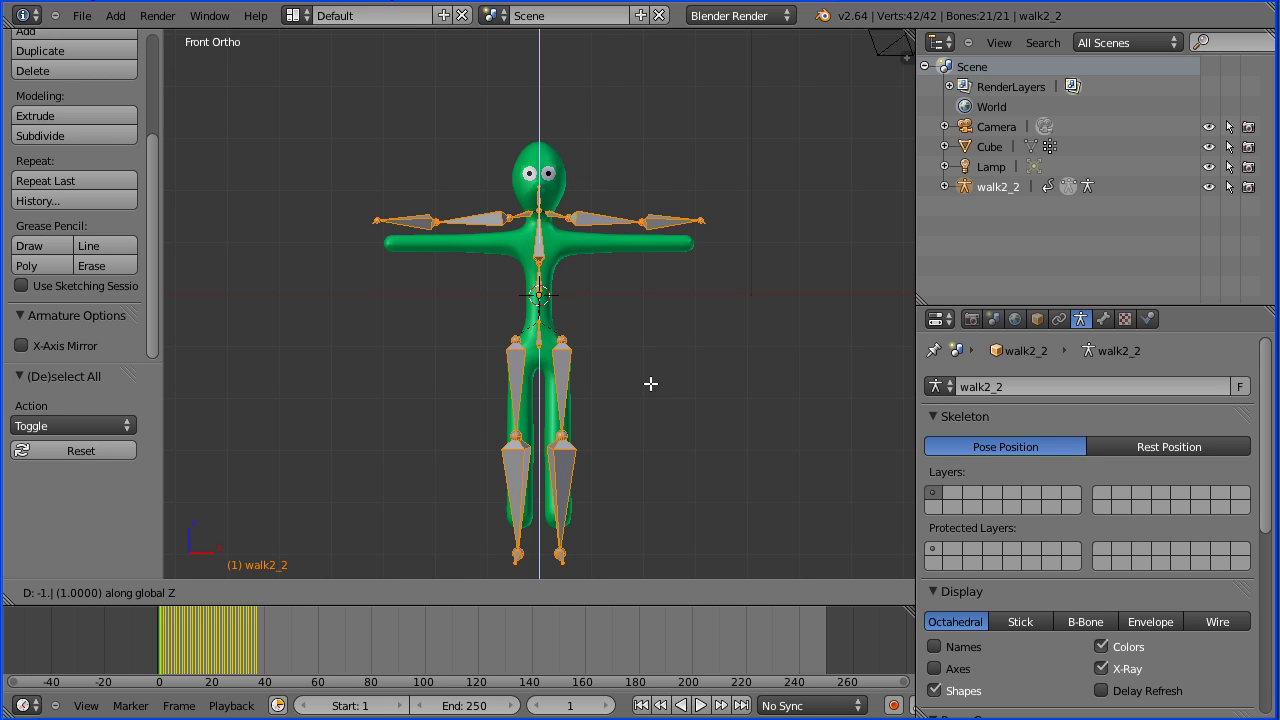
type("3")
key("Return")
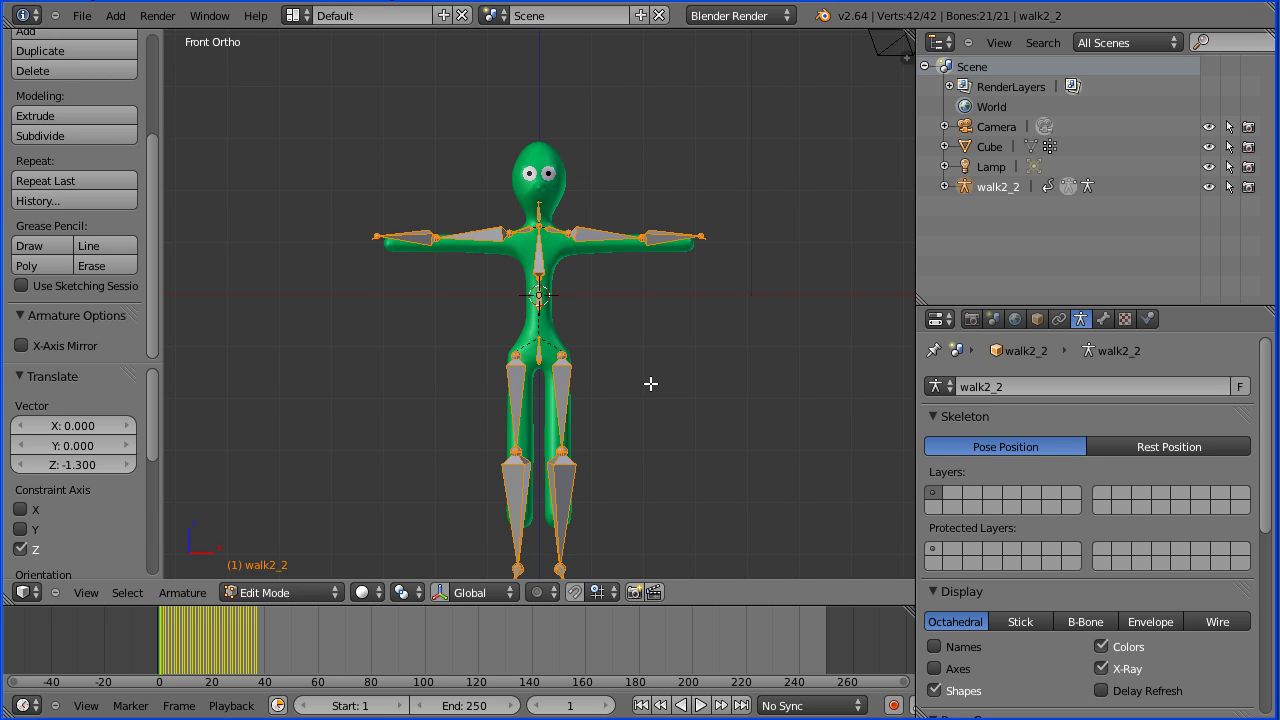
Scale all the selected bones uniformly by 0.9 to fit the character.
key("s")
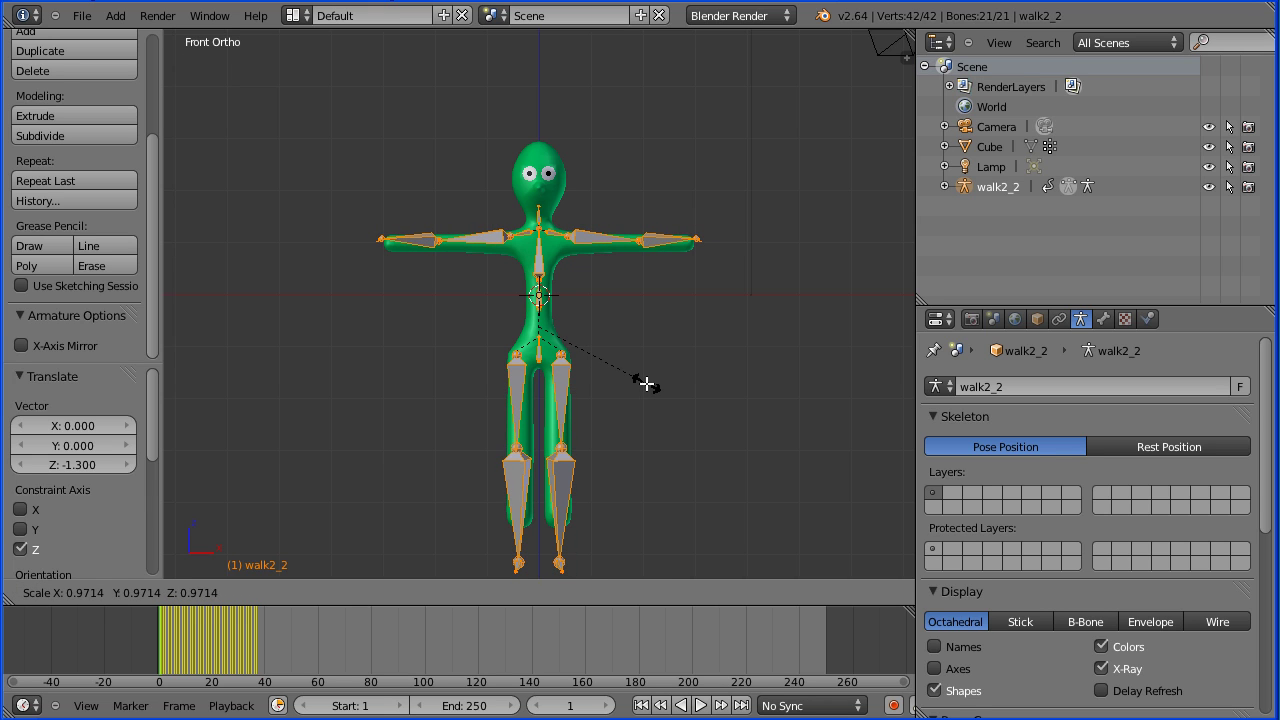
type("0.9")
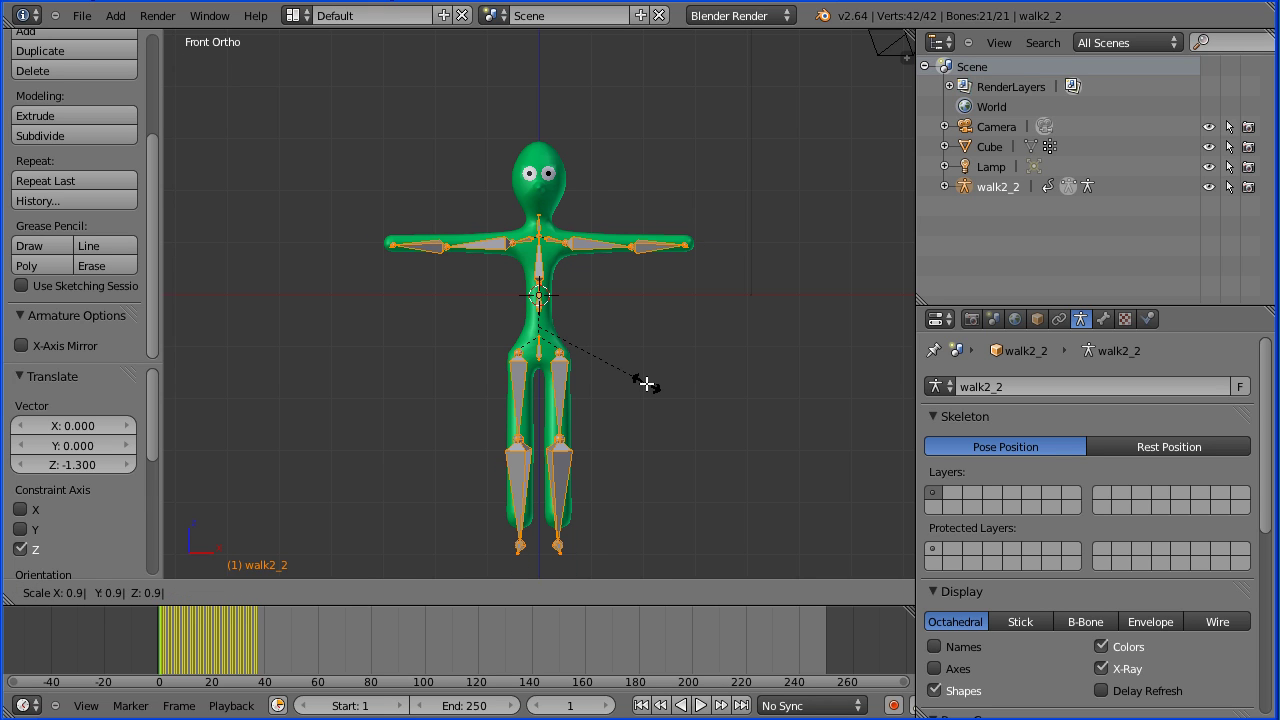
key("Return")
Split the 3D view in two, hide the new view's tool shelf, and set it to a close top view of the armature.
left_click_drag(906, 36, 536, 70)
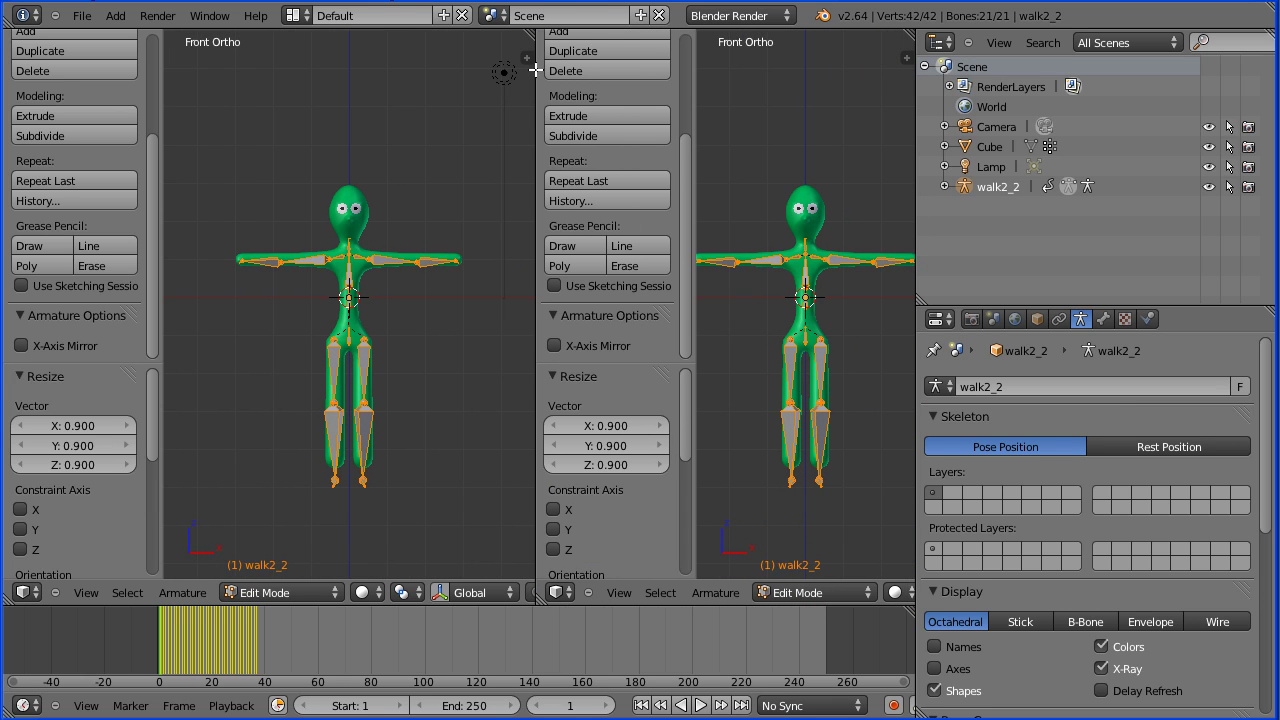
key("t")
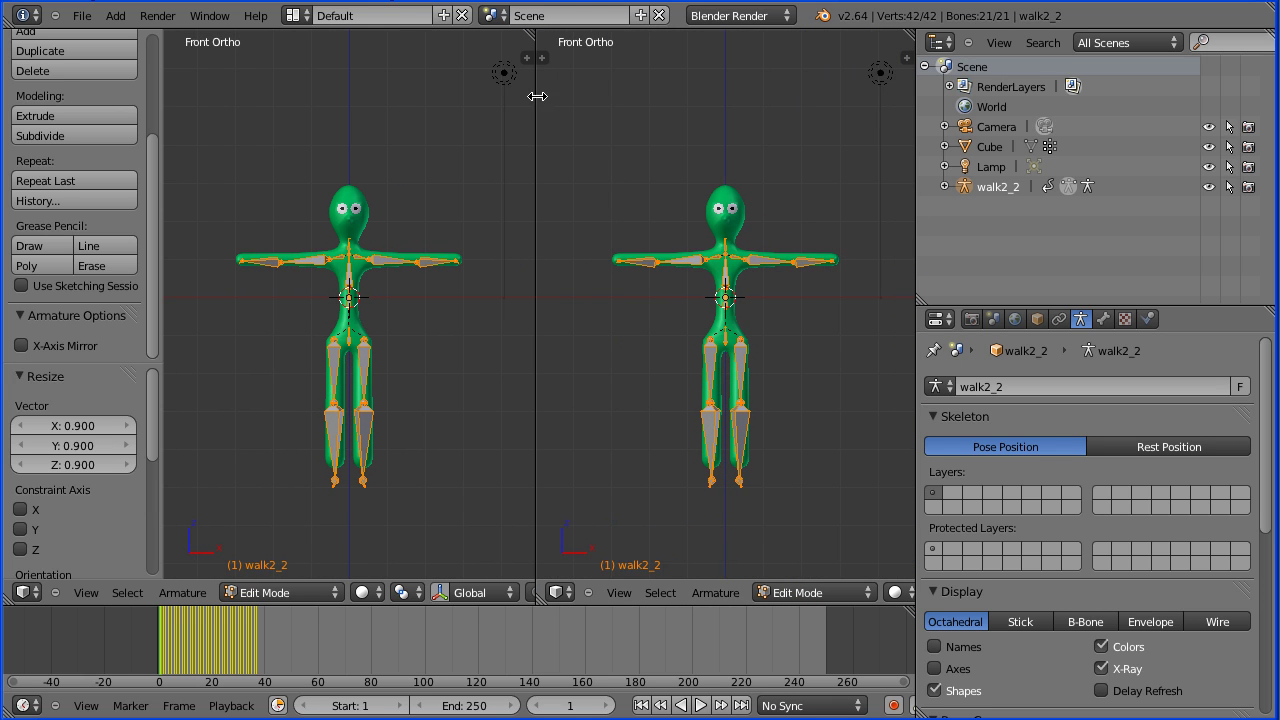
left_click(617, 591)
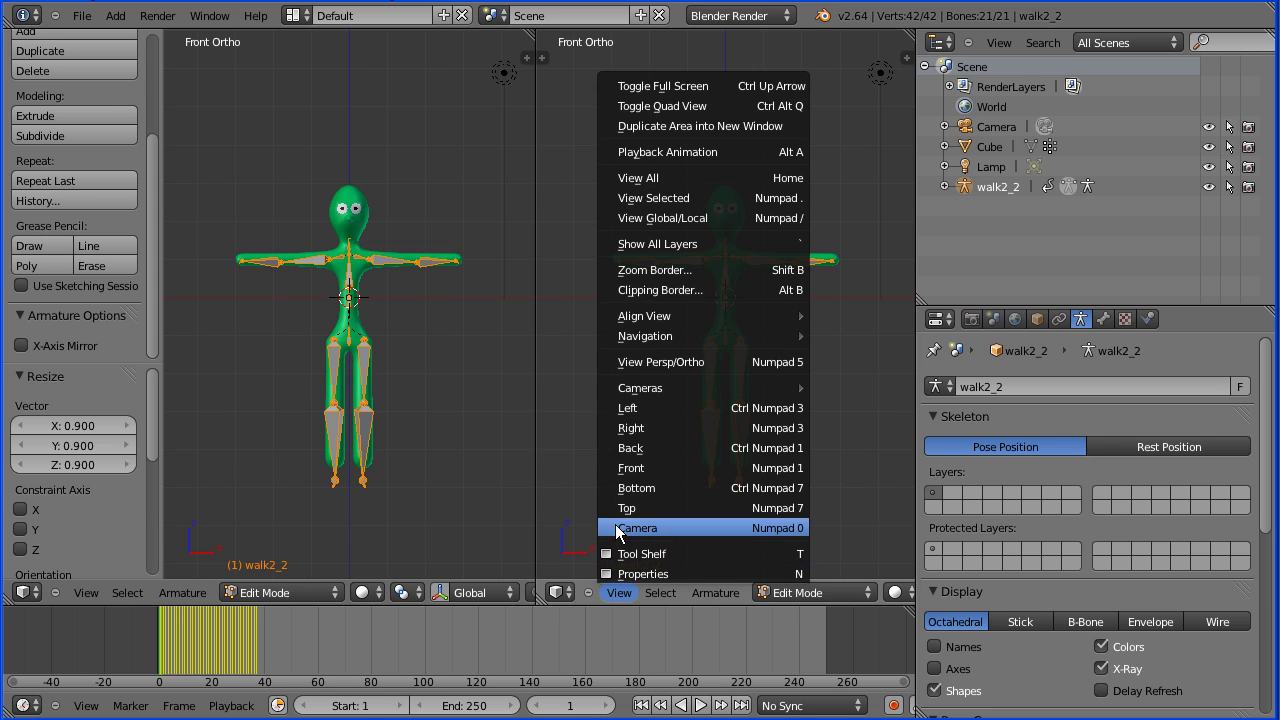
left_click(713, 503)
scroll(757, 478, "up", 8)
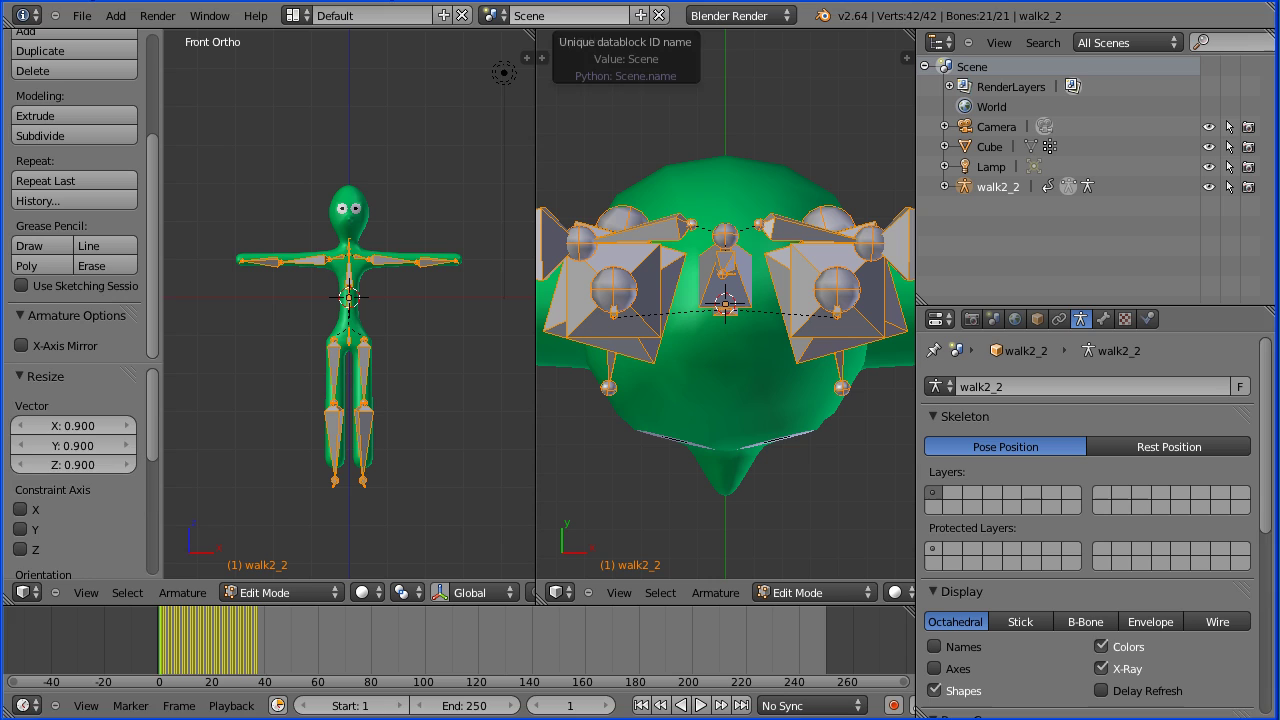
key("Tab")
key("Tab")
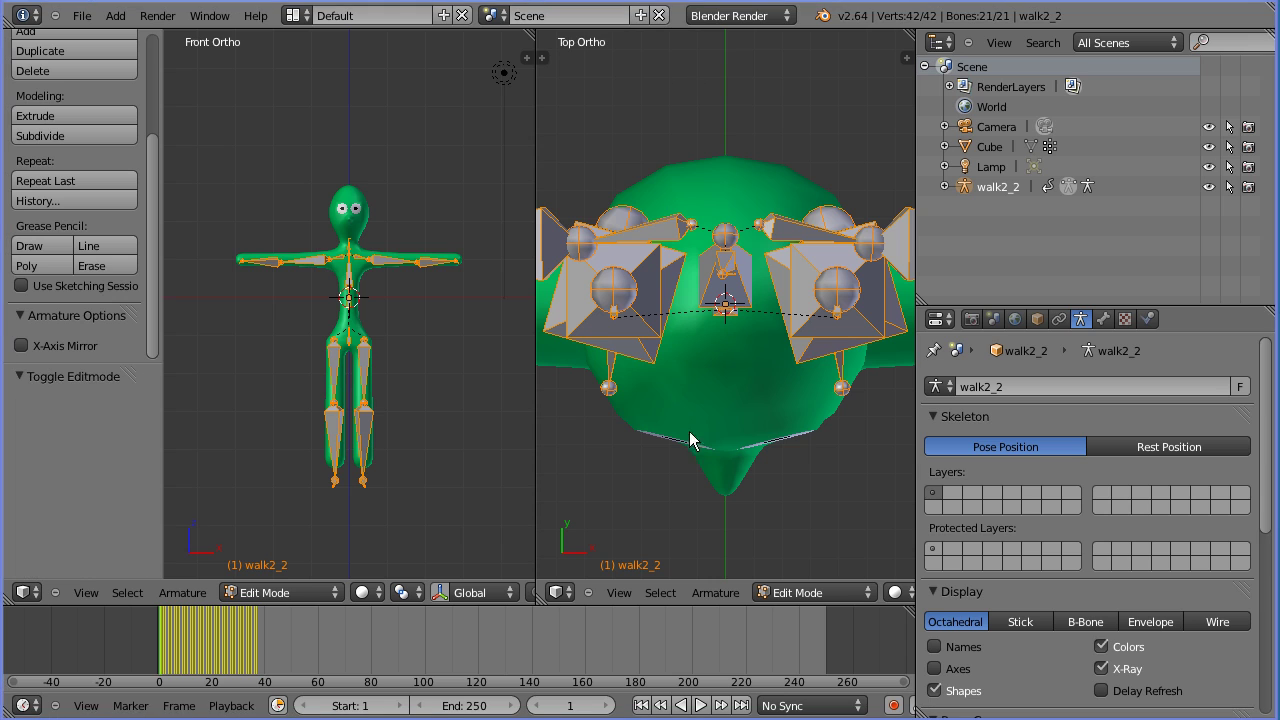
Parent the lFoot bone to the lShin bone with the Connected option.
right_click(840, 369)
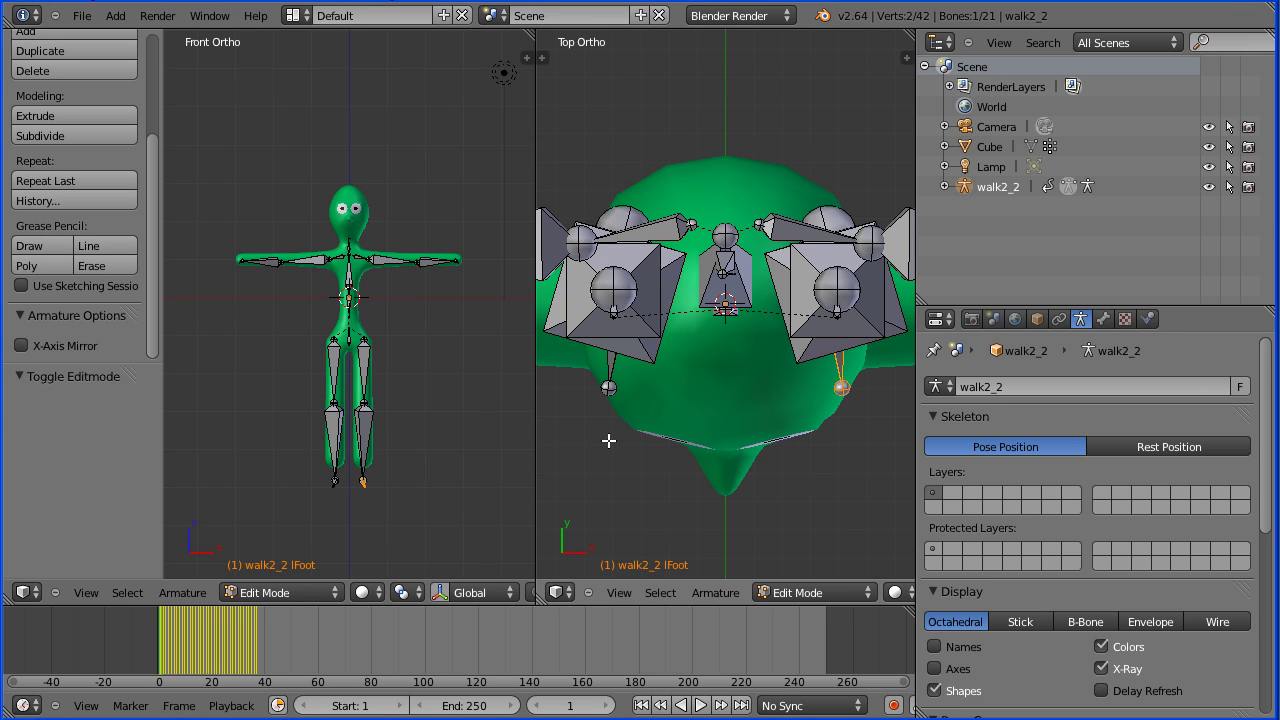
right_click(367, 429, "shift")
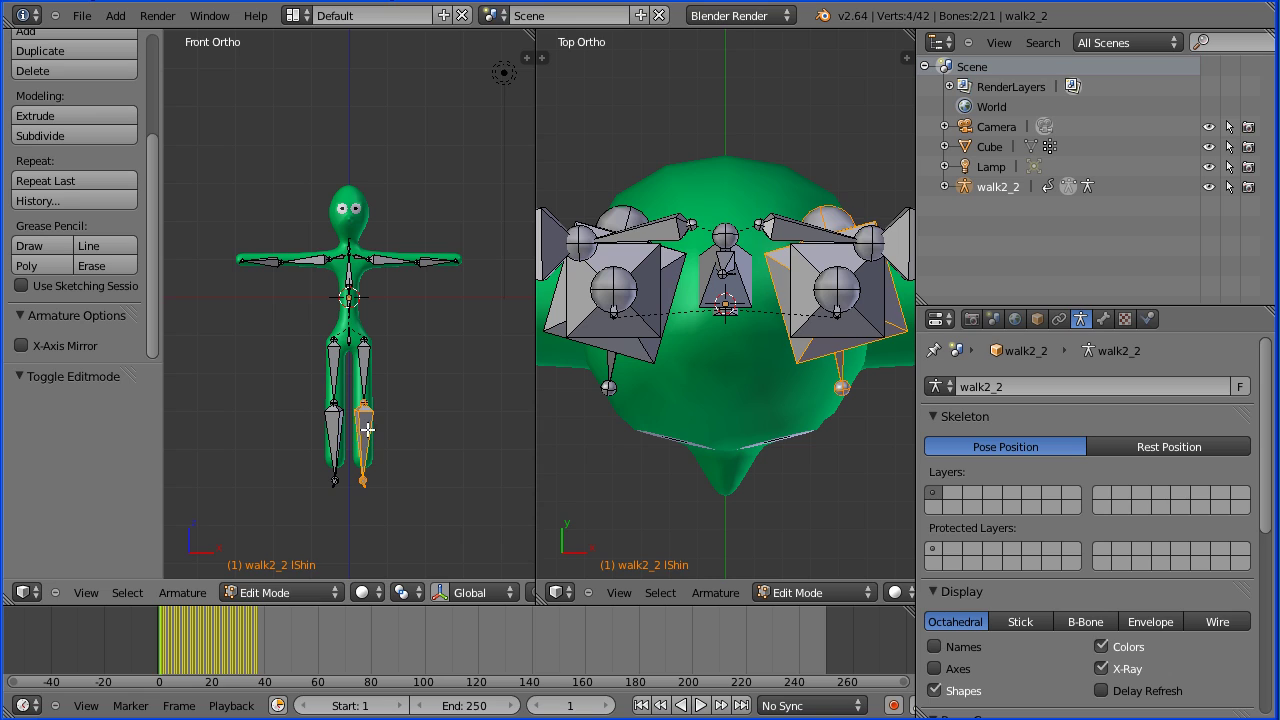
key("ctrl+p")
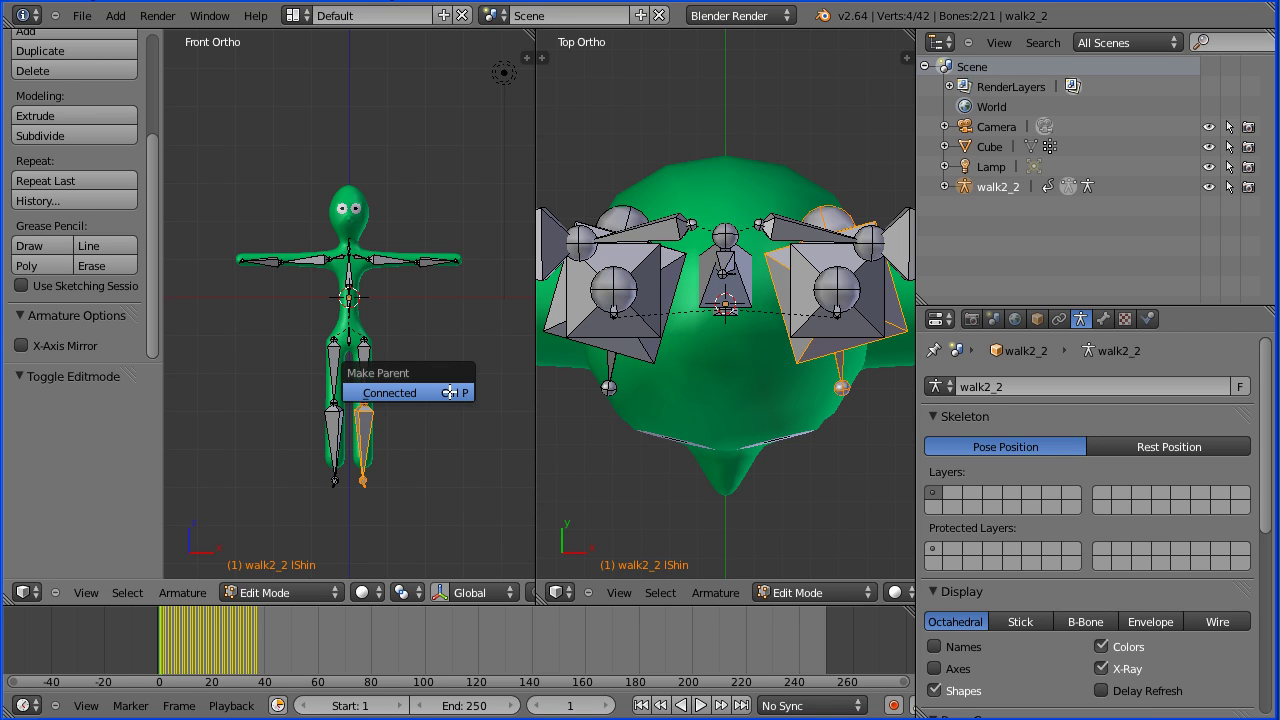
left_click(420, 393)
Parent the lShin bone to the lThigh bone with the Connected option.
right_click(362, 425)
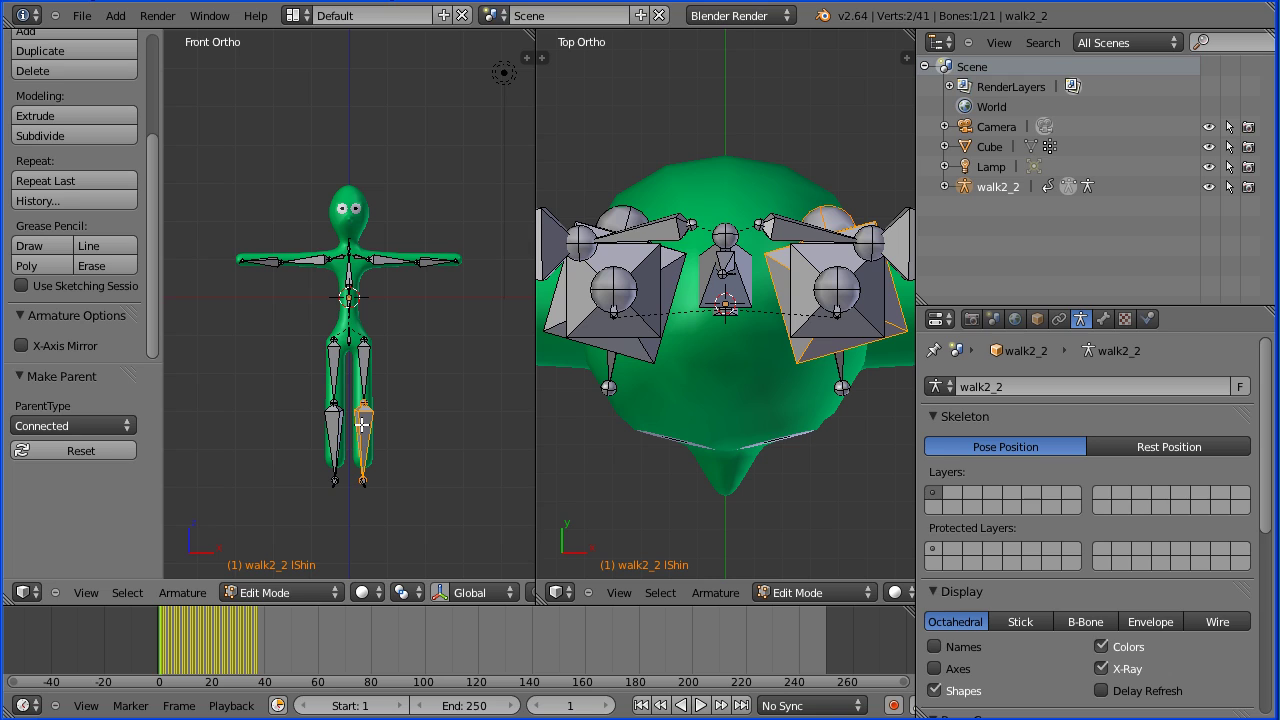
right_click(365, 366, "shift")
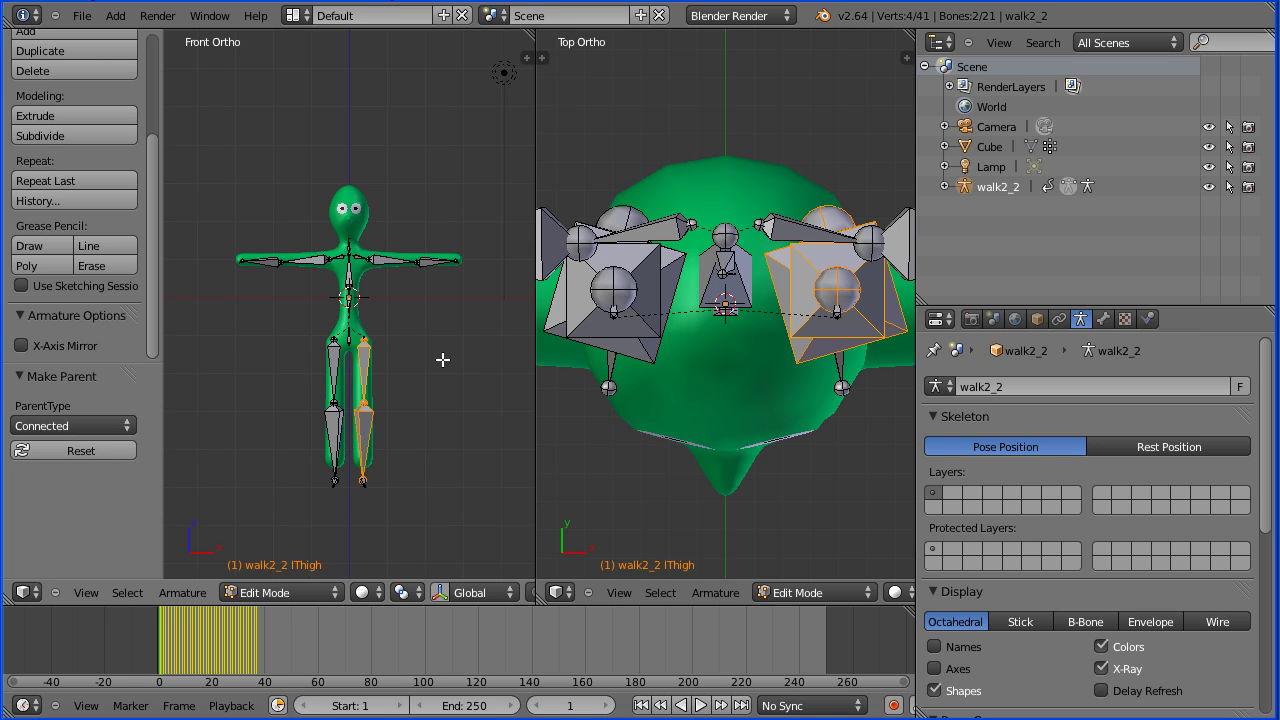
key("ctrl+p")
left_click(424, 366)
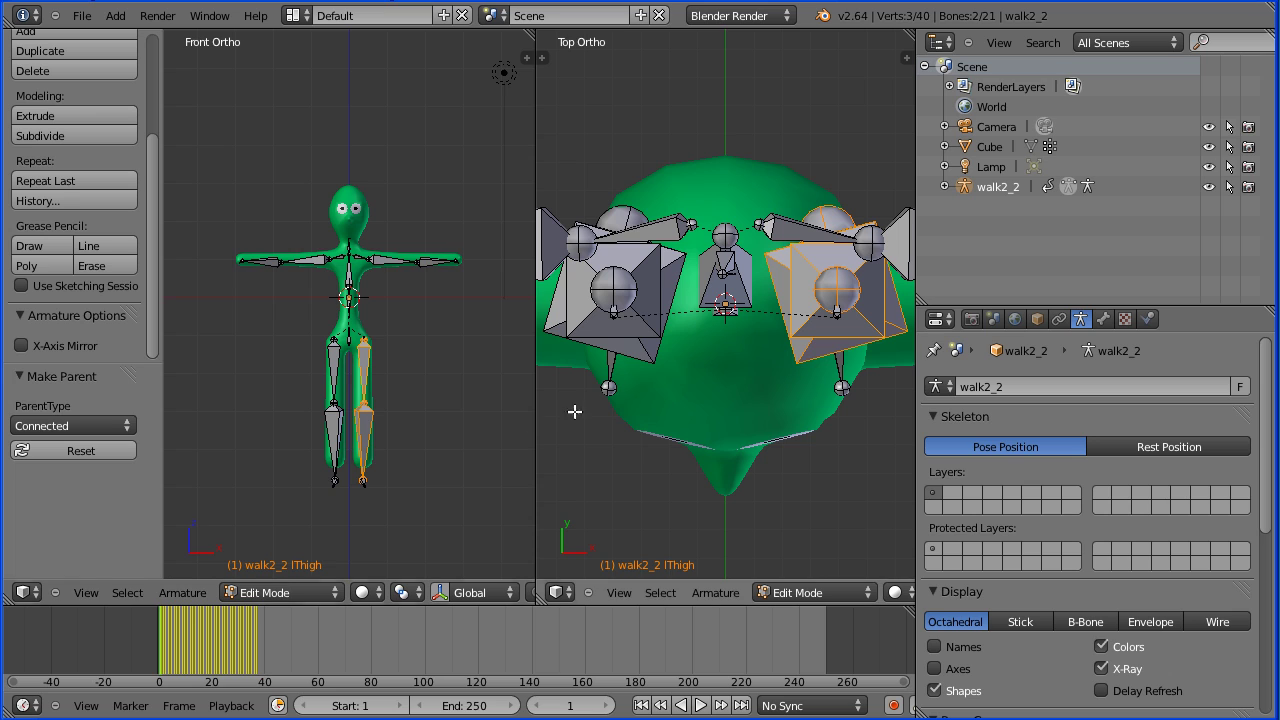
Parent the rFoot bone to the rShin bone with the Connected option.
right_click(610, 364)
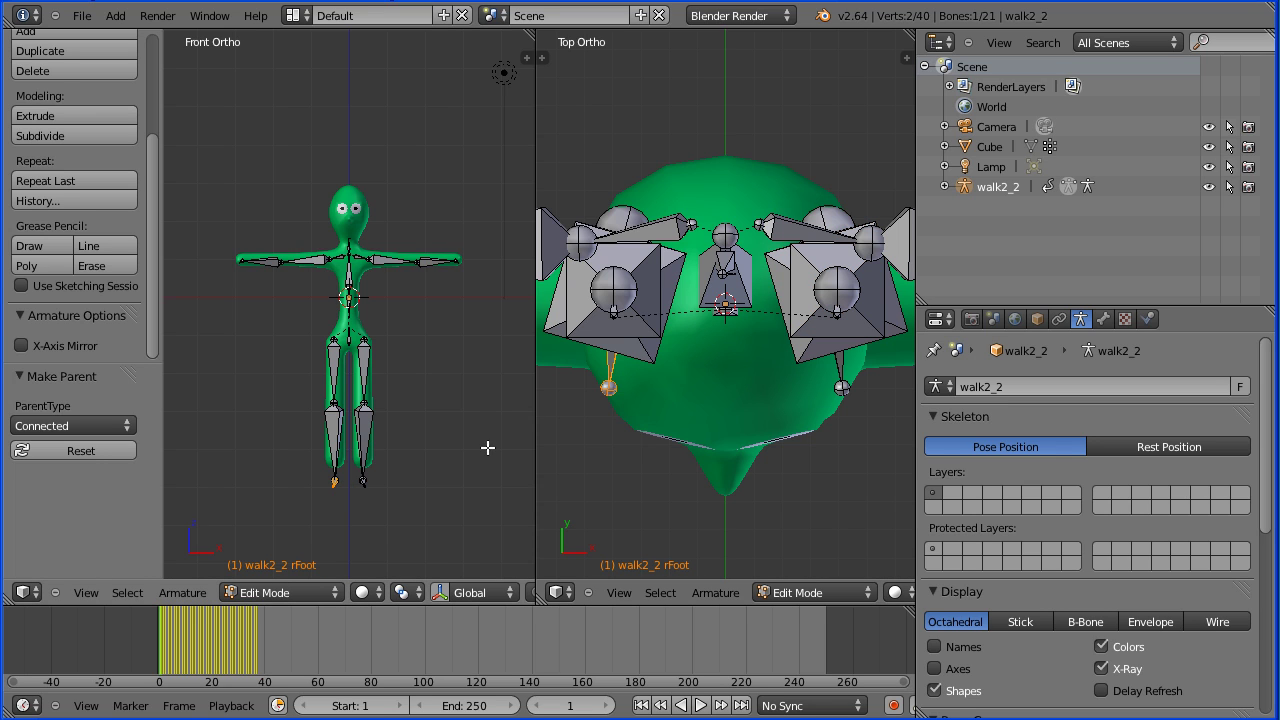
right_click(336, 437, "shift")
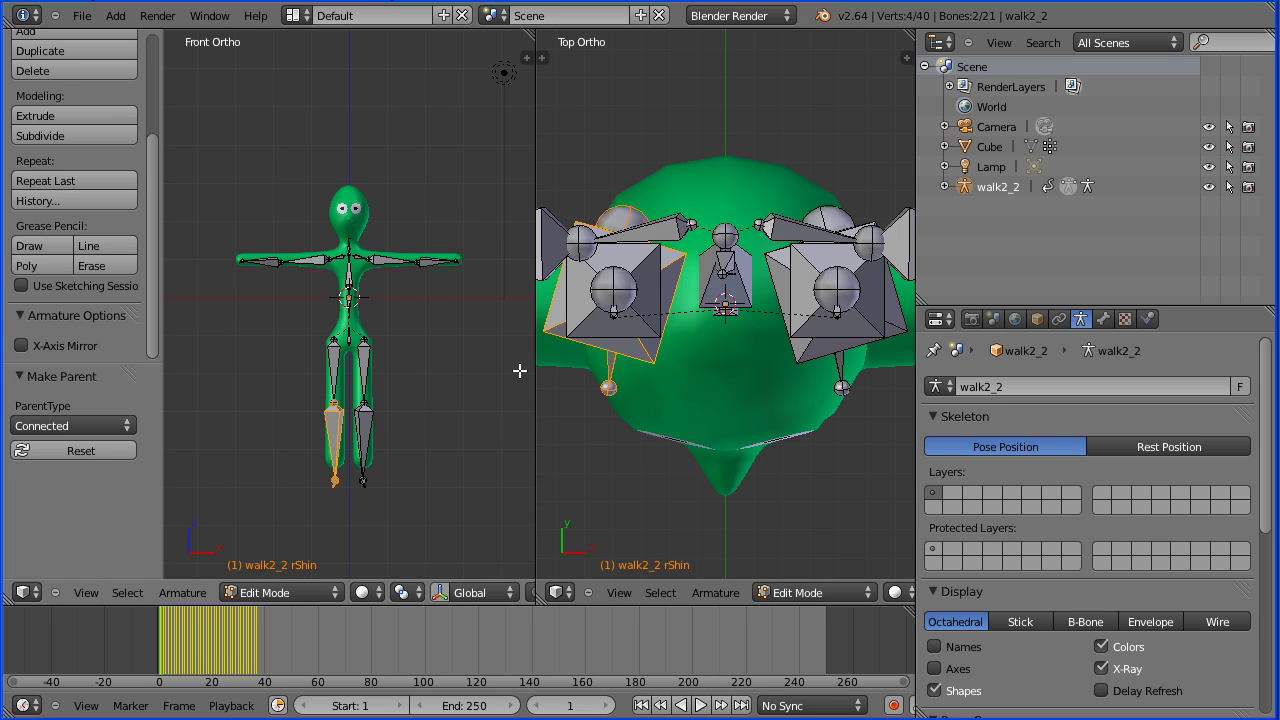
key("ctrl+p")
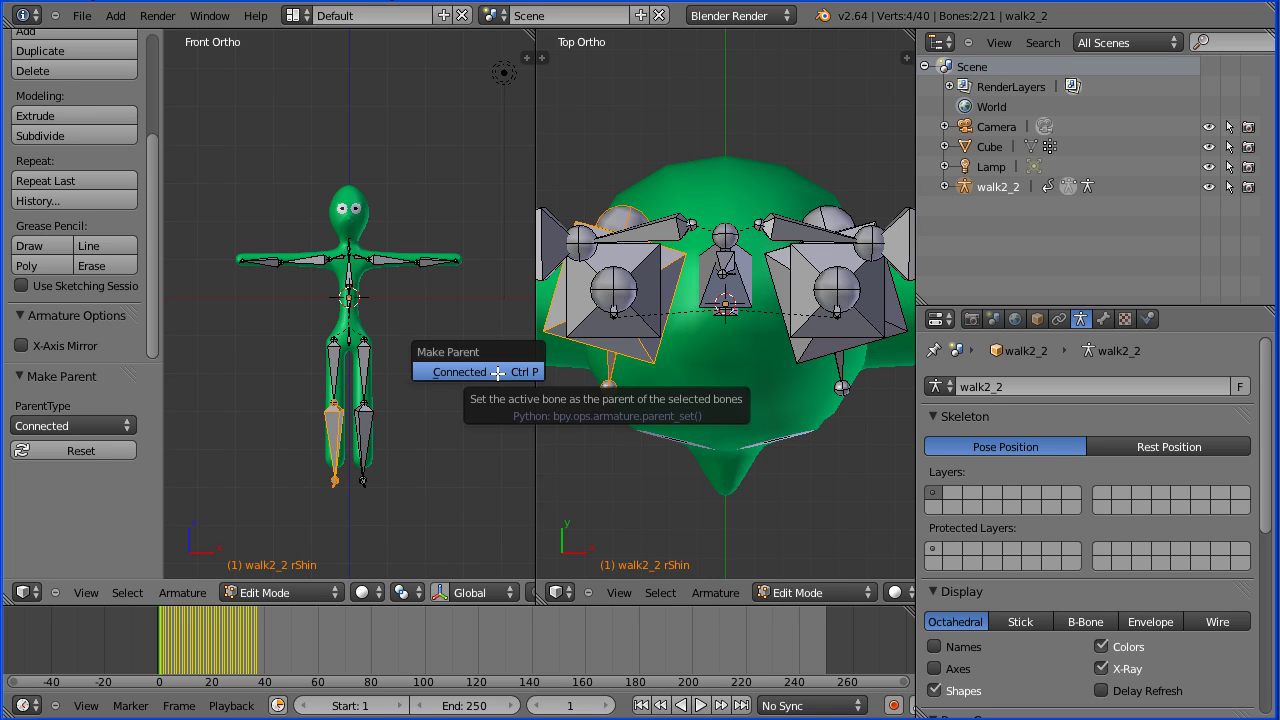
left_click(500, 372)
Parent the rShin bone to the rThigh bone with the Connected option, and toggle Edit Mode off and on.
right_click(339, 428)
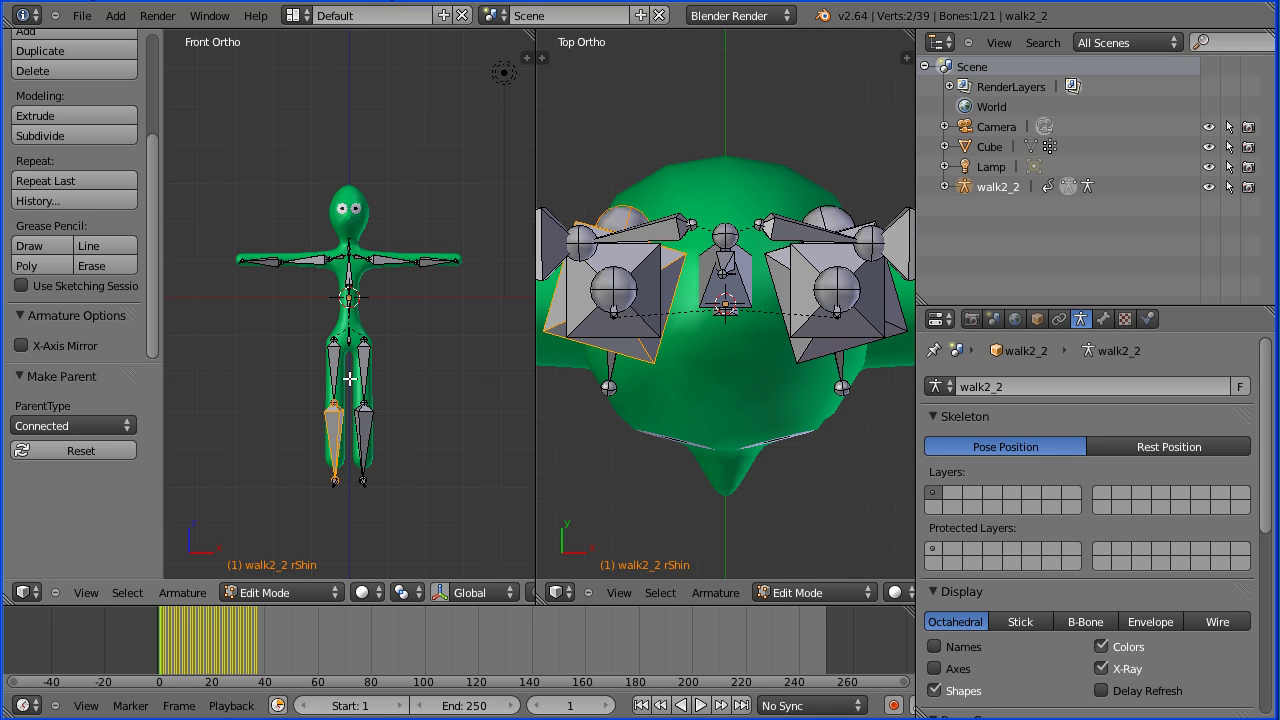
right_click(334, 355, "shift")
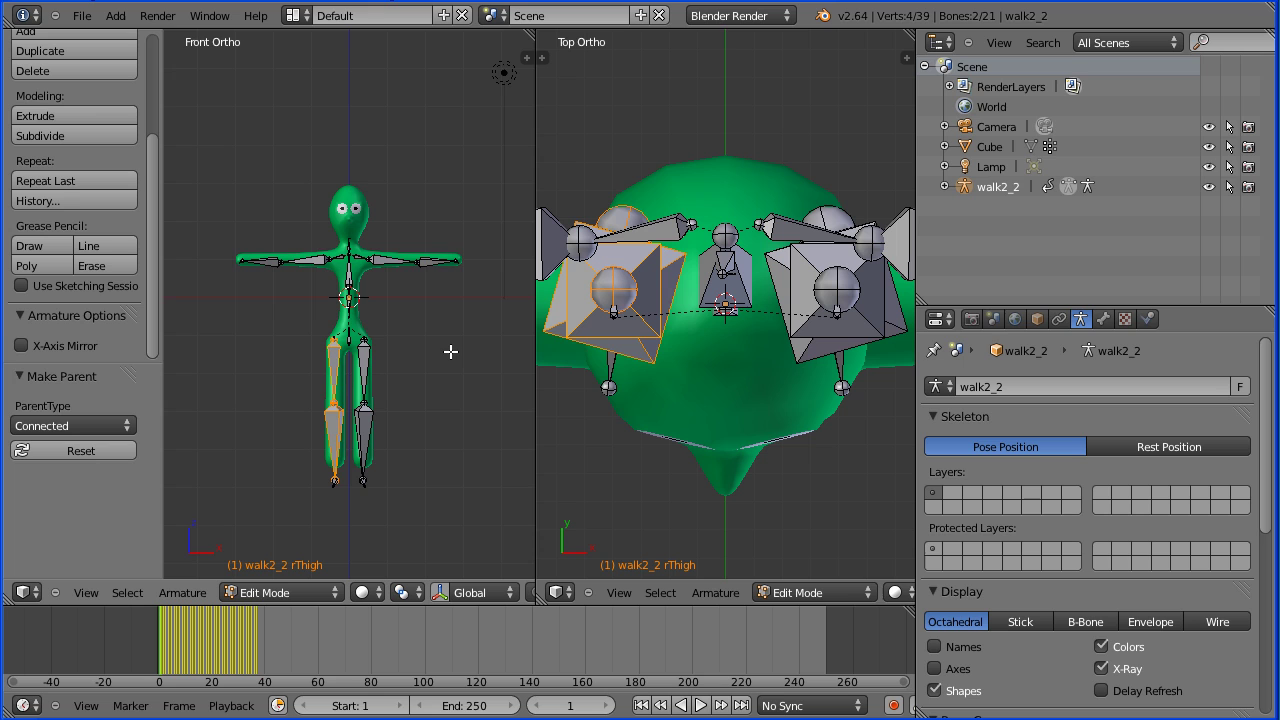
key("ctrl+p")
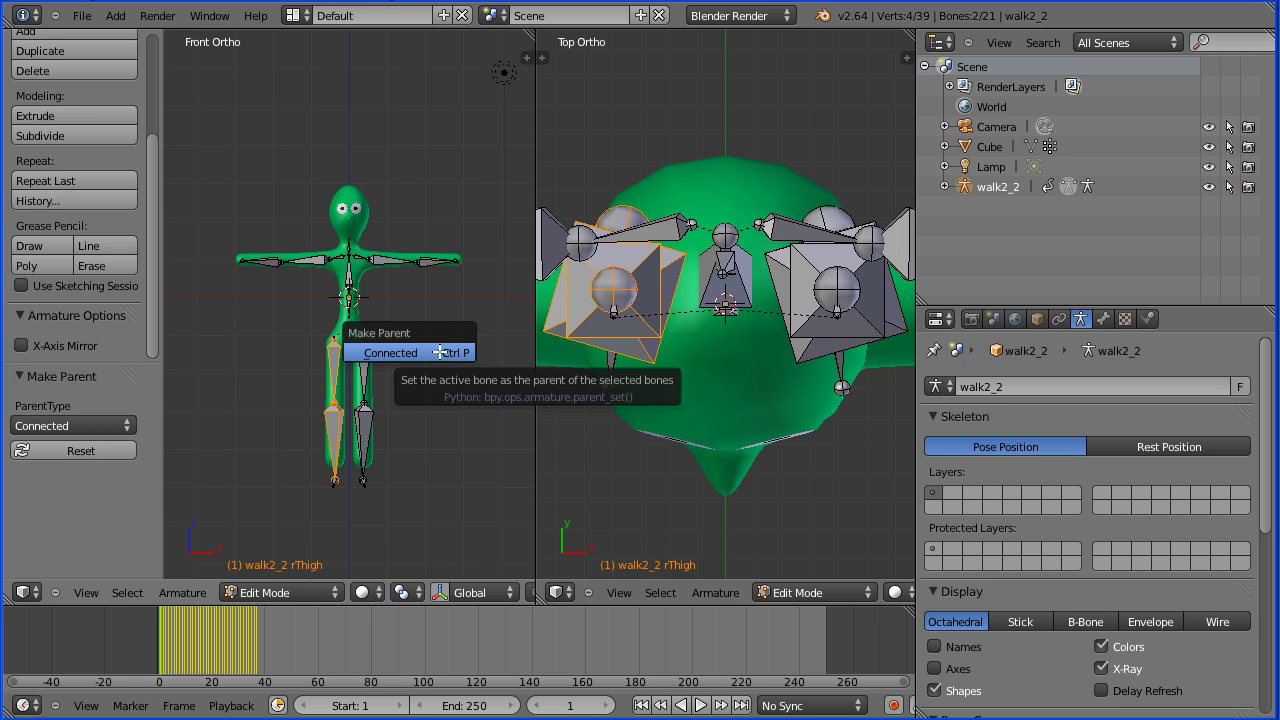
left_click(418, 350)
key("Tab")
key("Tab")
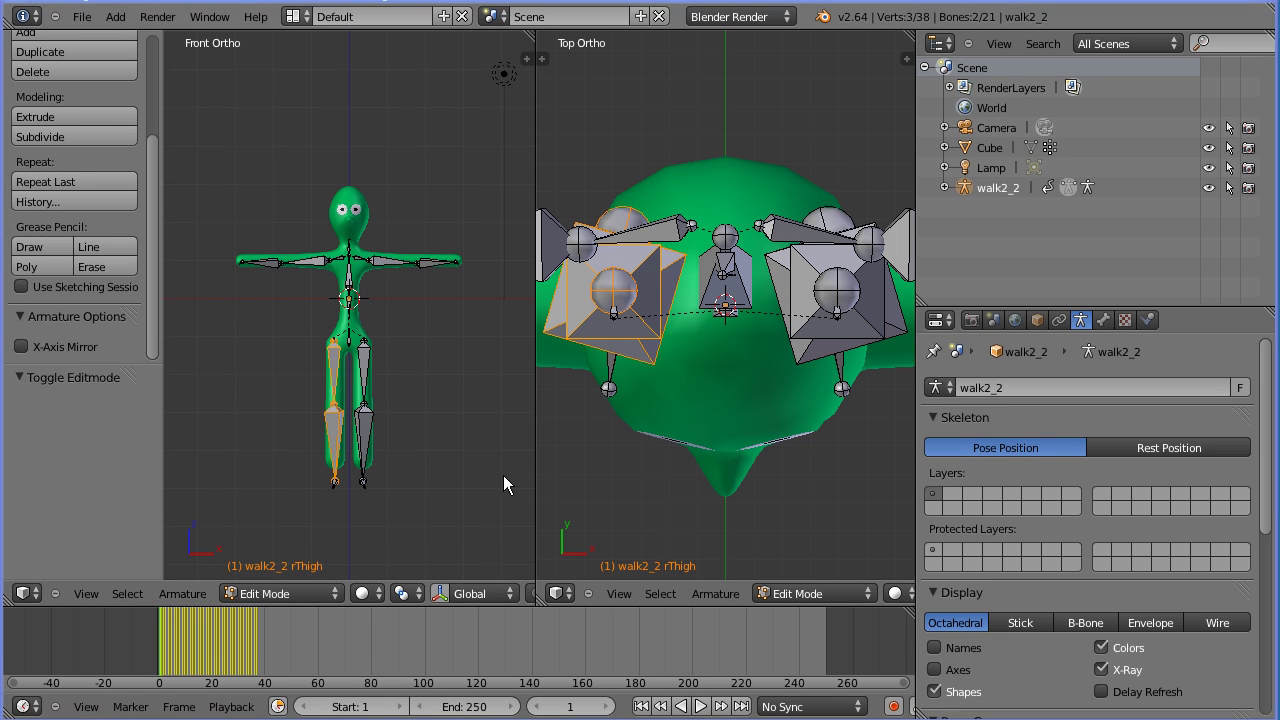
Move the knee joint between the lThigh and lShin bones up 0.25 along the global Z axis.
scroll(477, 460, "up", 2)
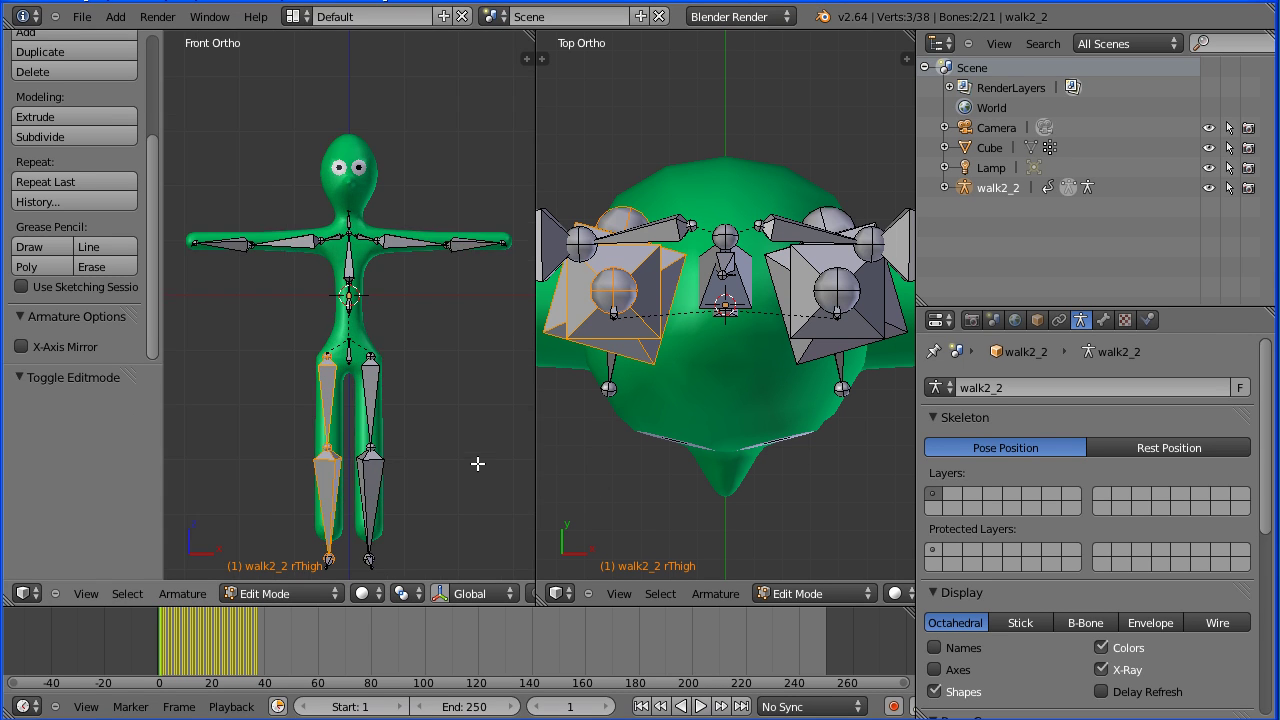
right_click(371, 449)
key("g")
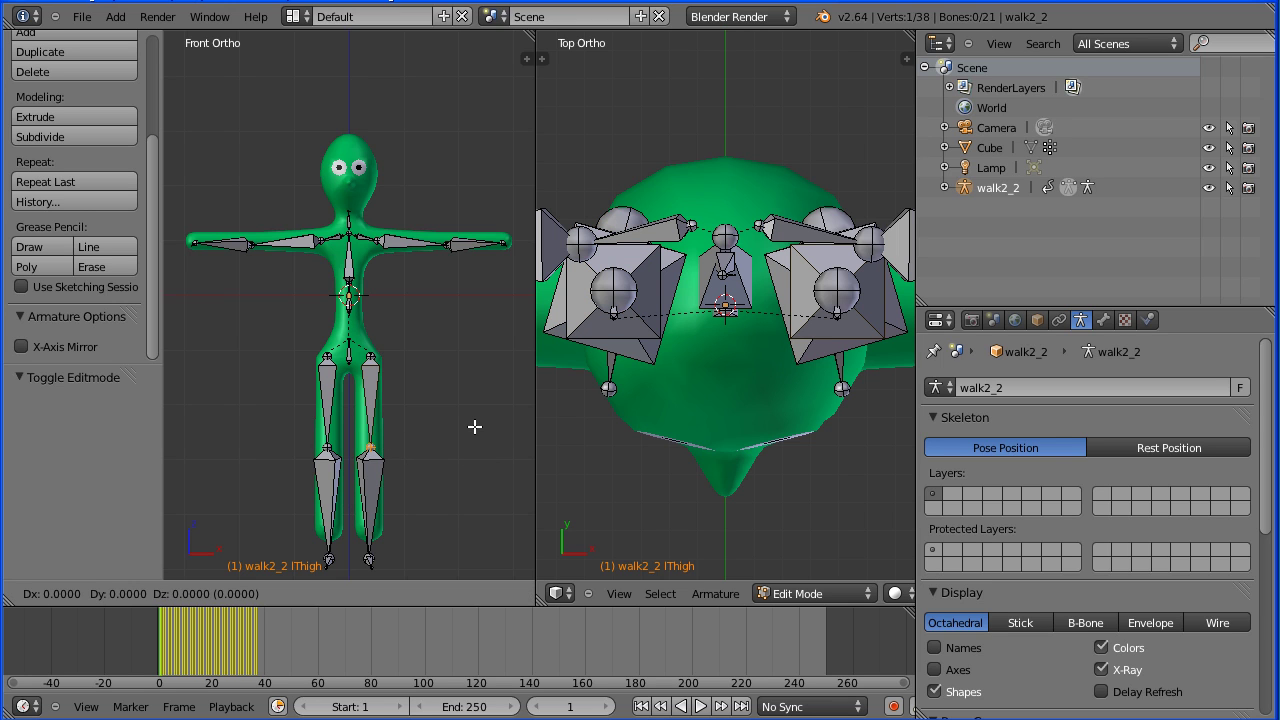
key("z")
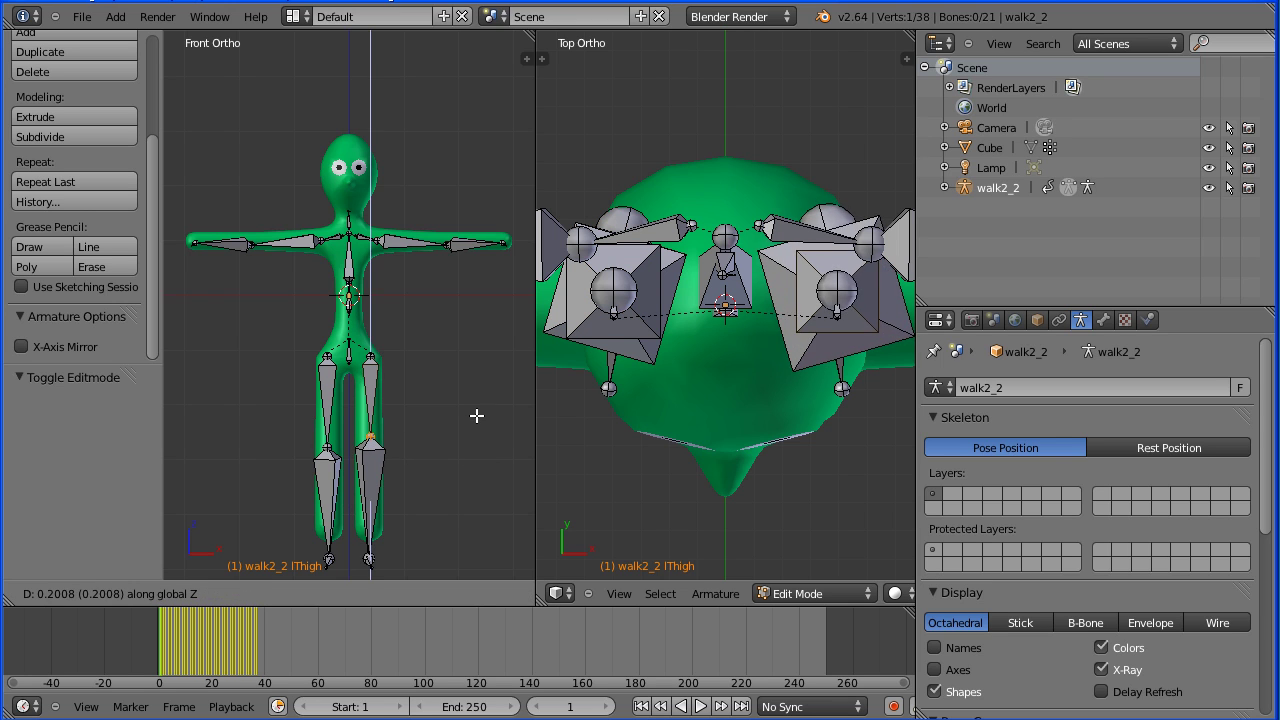
type("0.25")
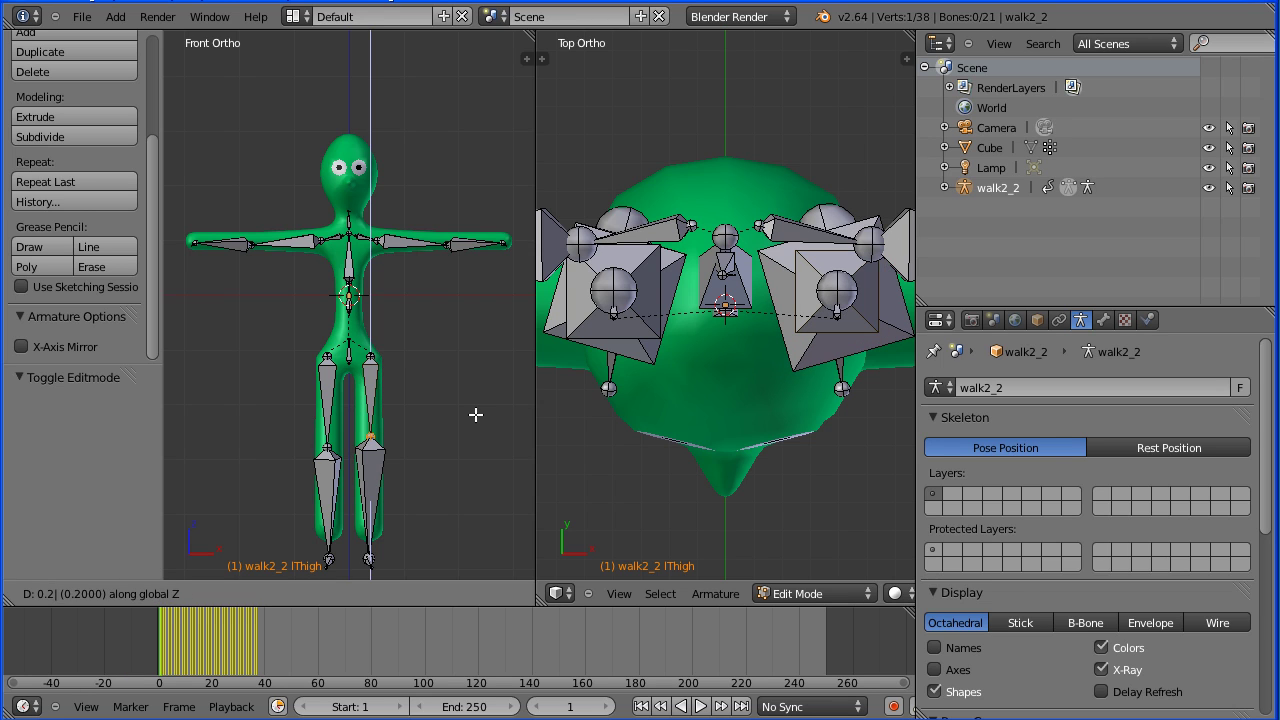
key("Return")
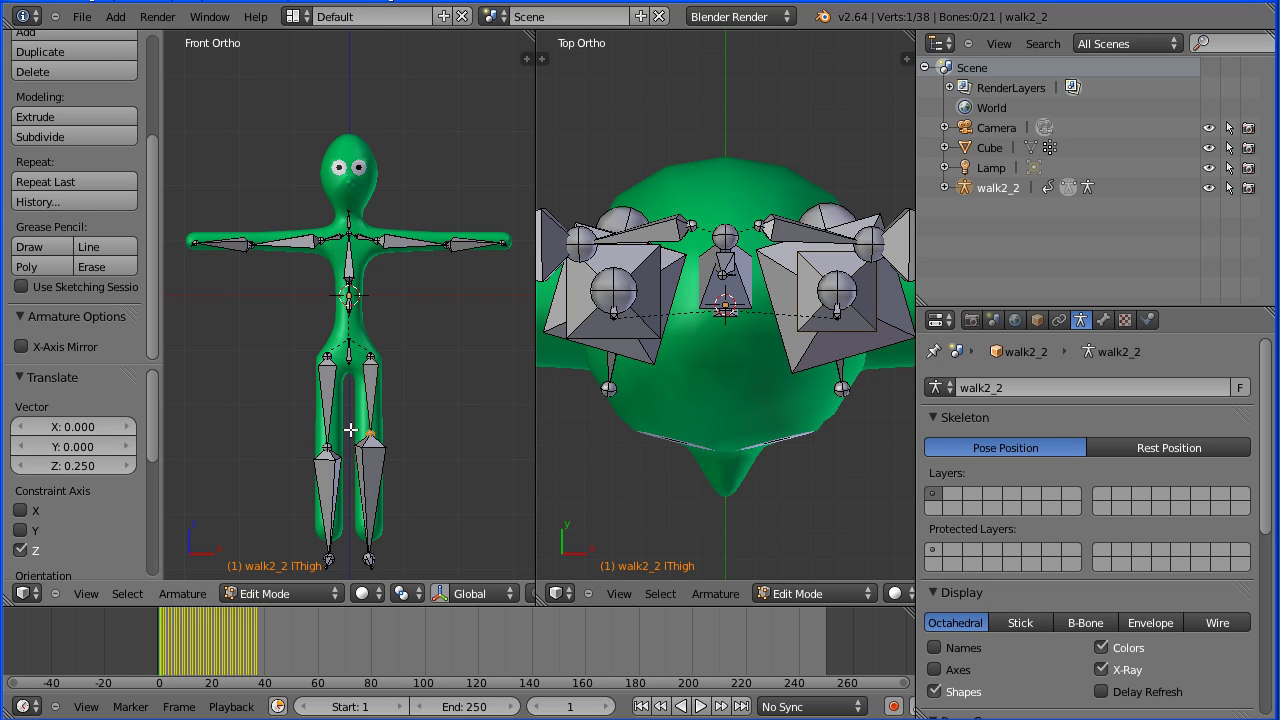
Raise the joint between the rThigh and rShin bones by 0.25 along the global Z axis.
right_click(328, 453)
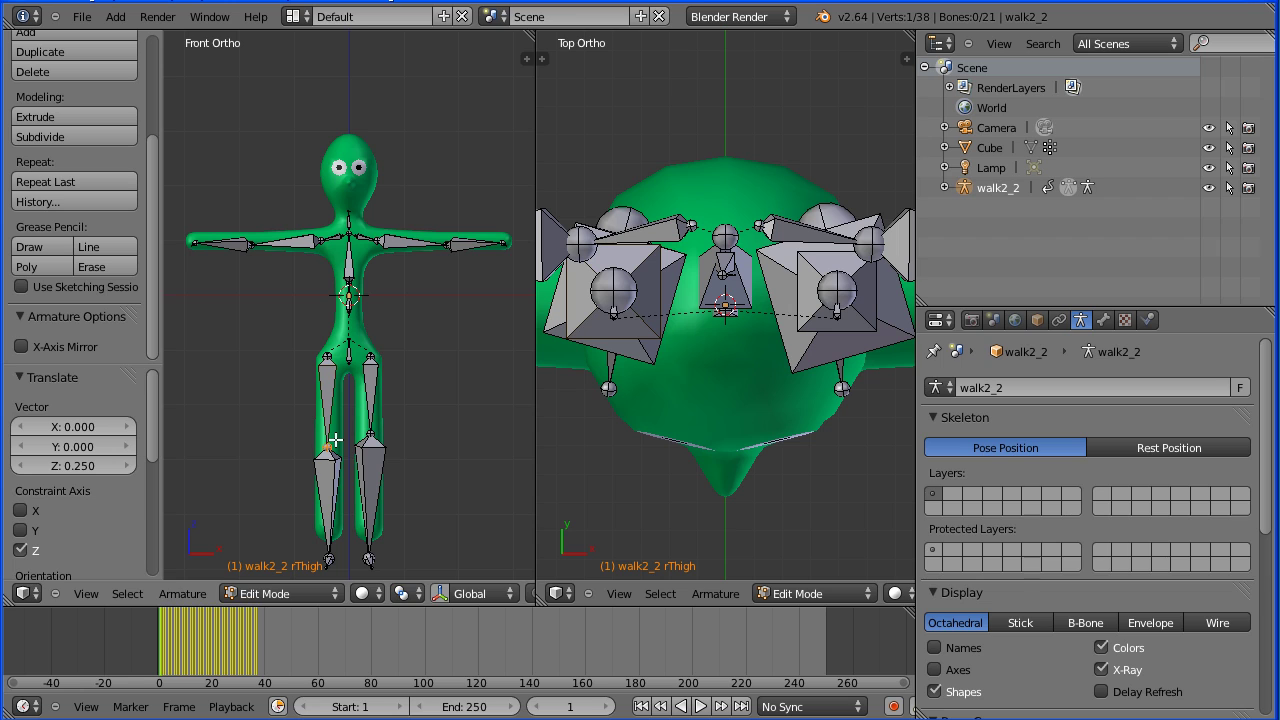
type("gz")
type("0.25")
key("Return")
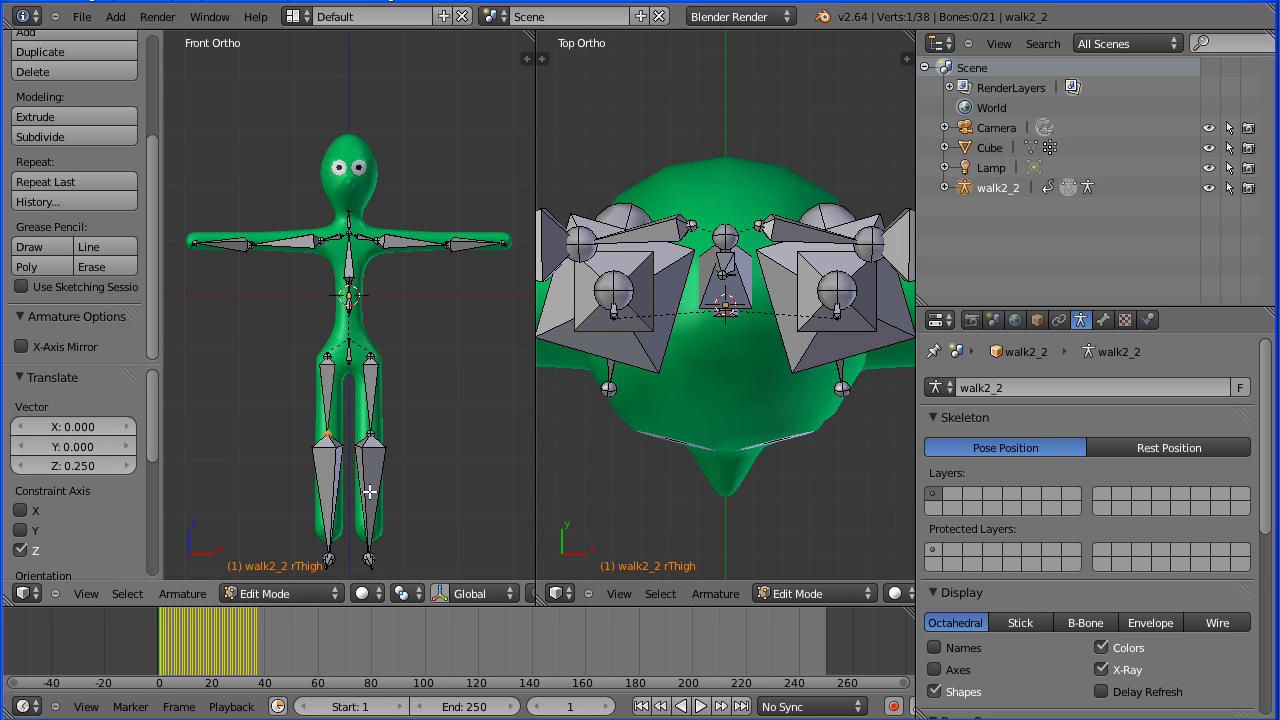
Move the lFoot bone up 0.5 along the global Z axis.
right_click(840, 378)
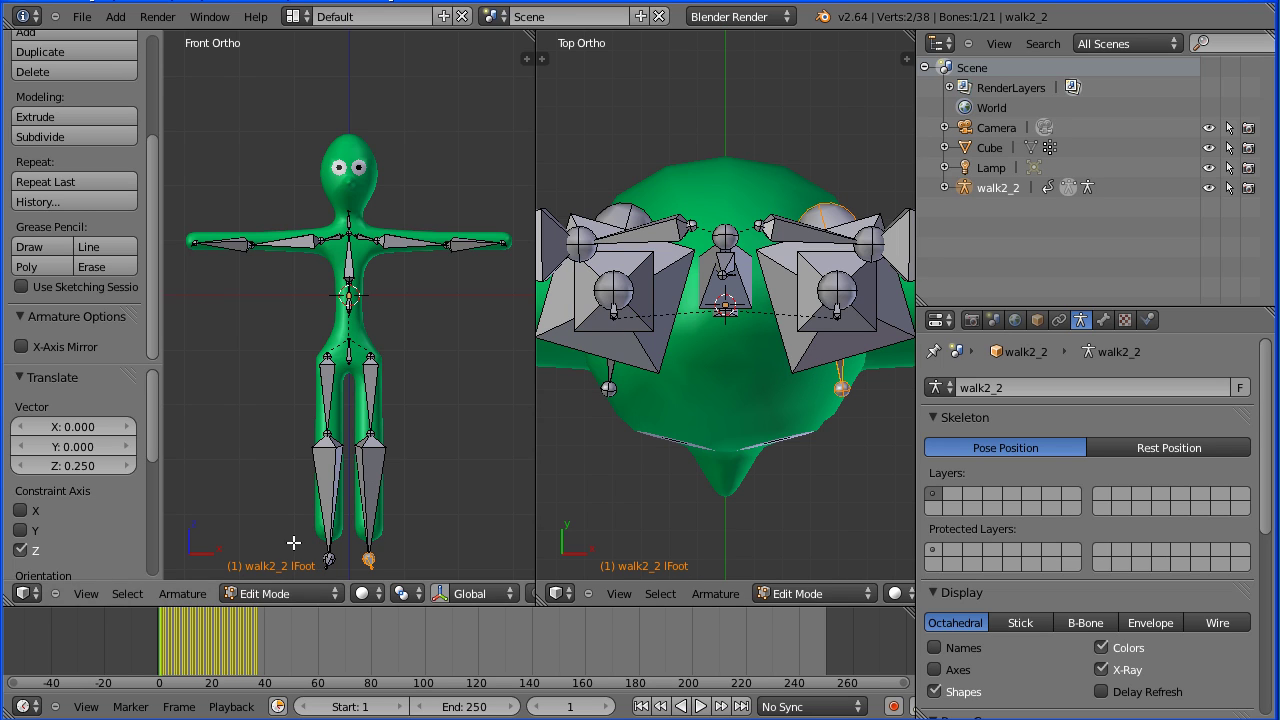
key("g")
key("z")
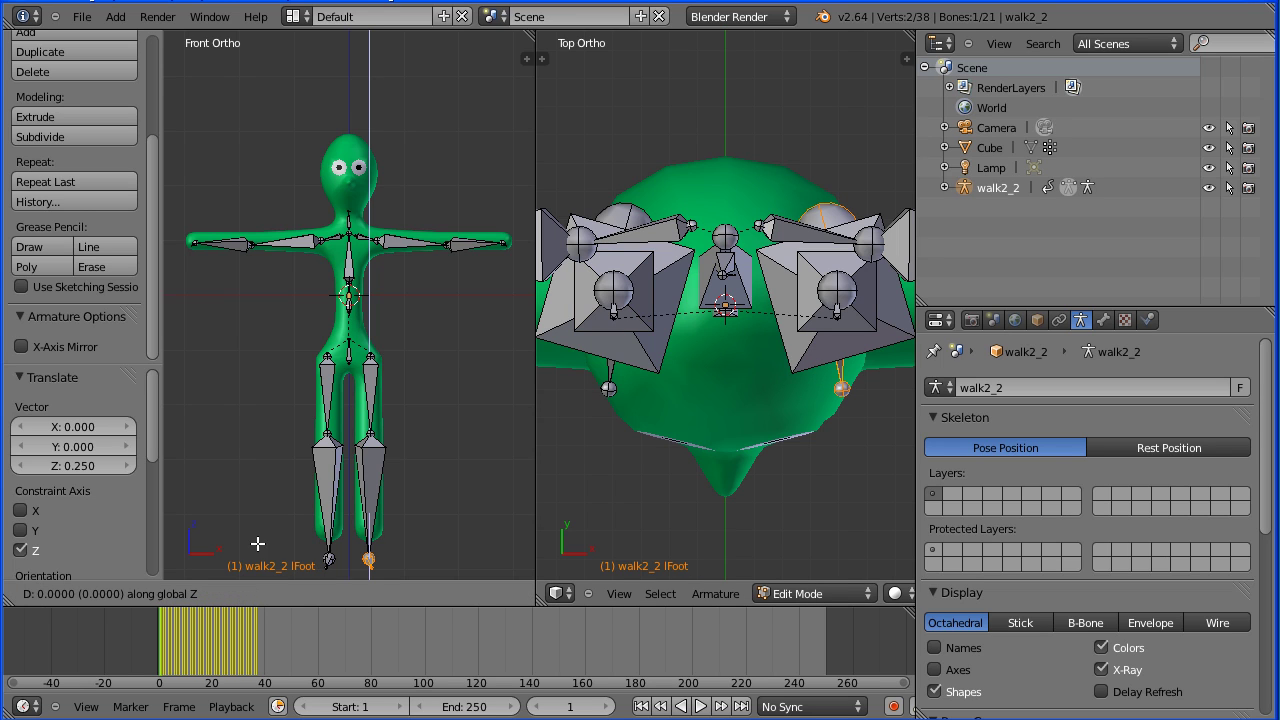
type("0.5")
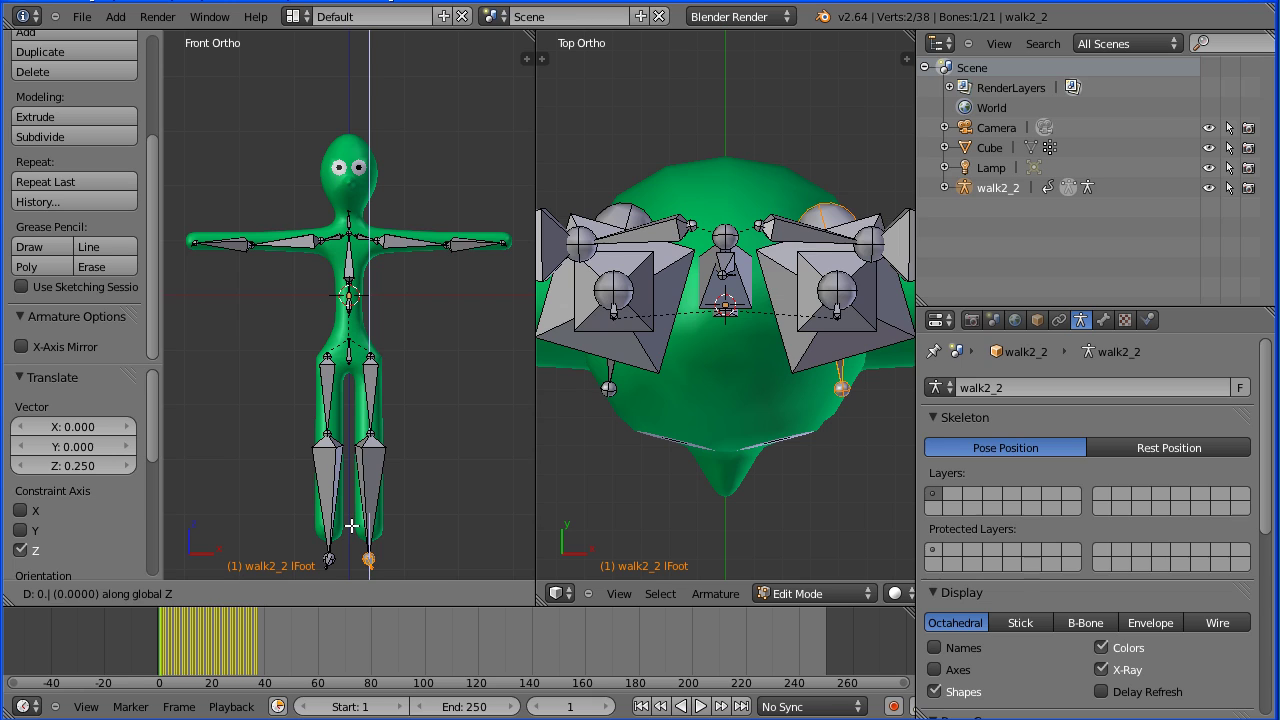
key("Return")
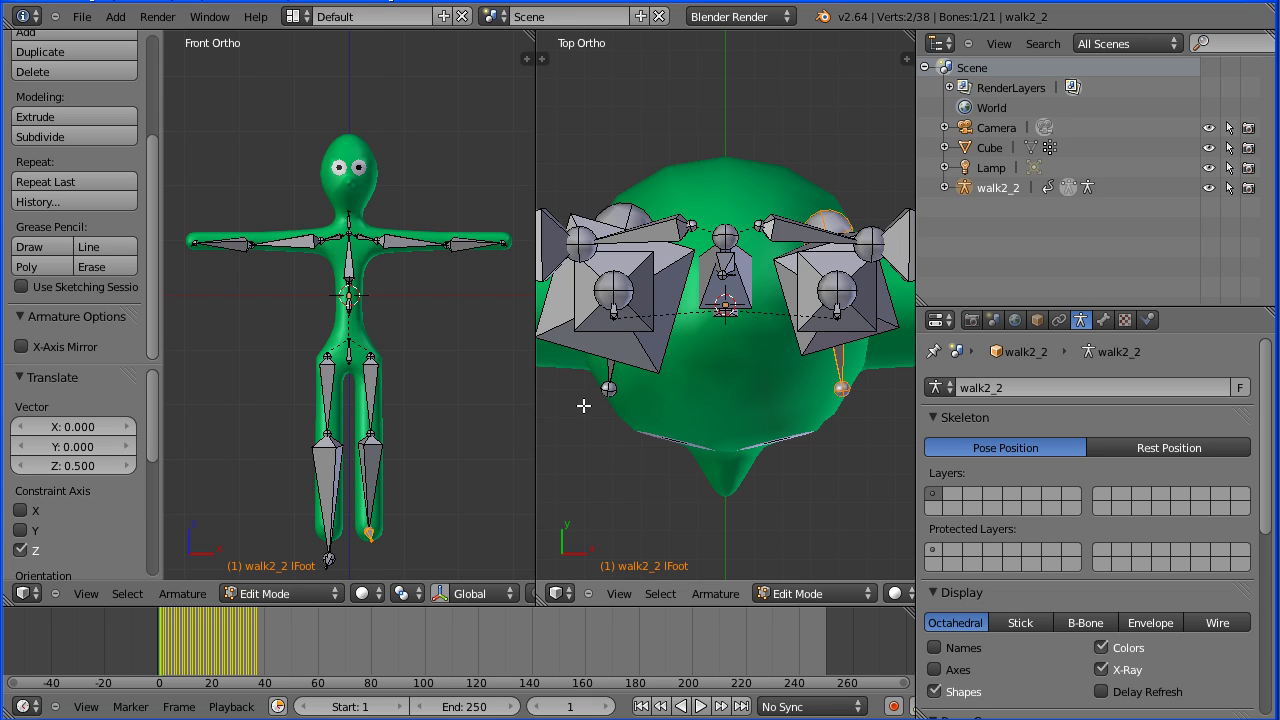
Move the rFoot bone up 0.5 along the global Z axis, and toggle Edit Mode off and on.
right_click(610, 368)
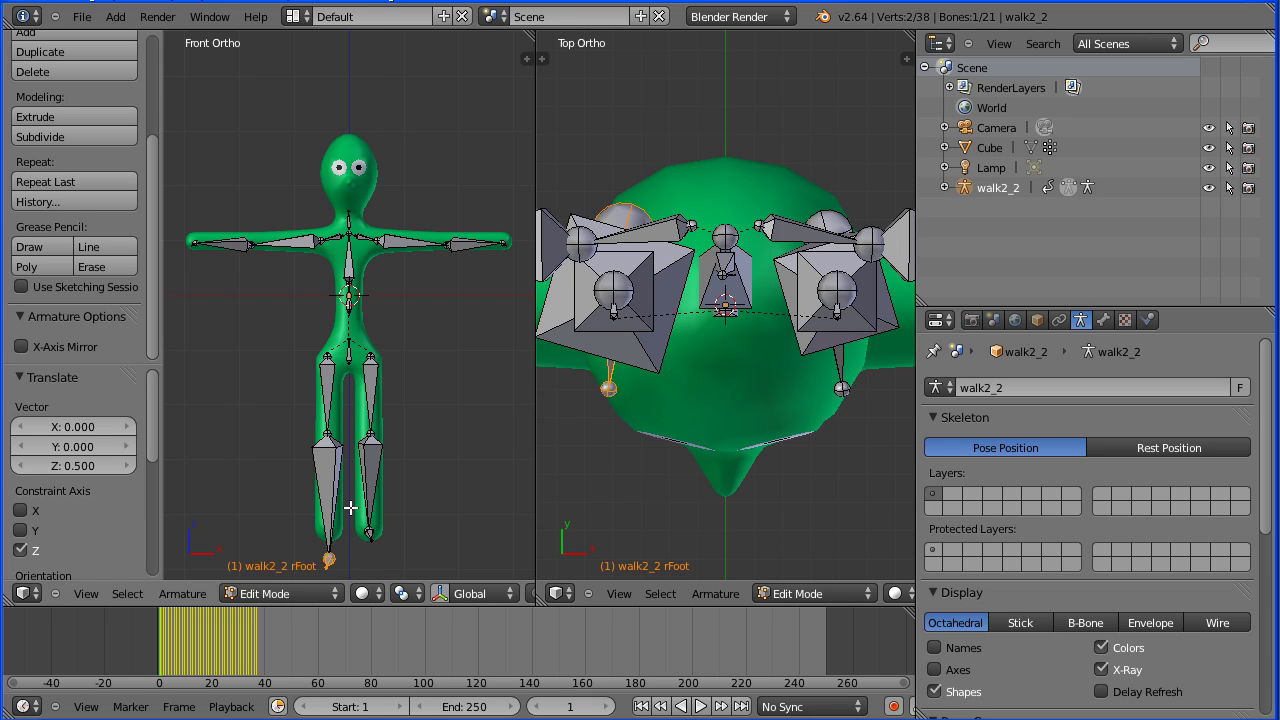
type("g")
type("z0.")
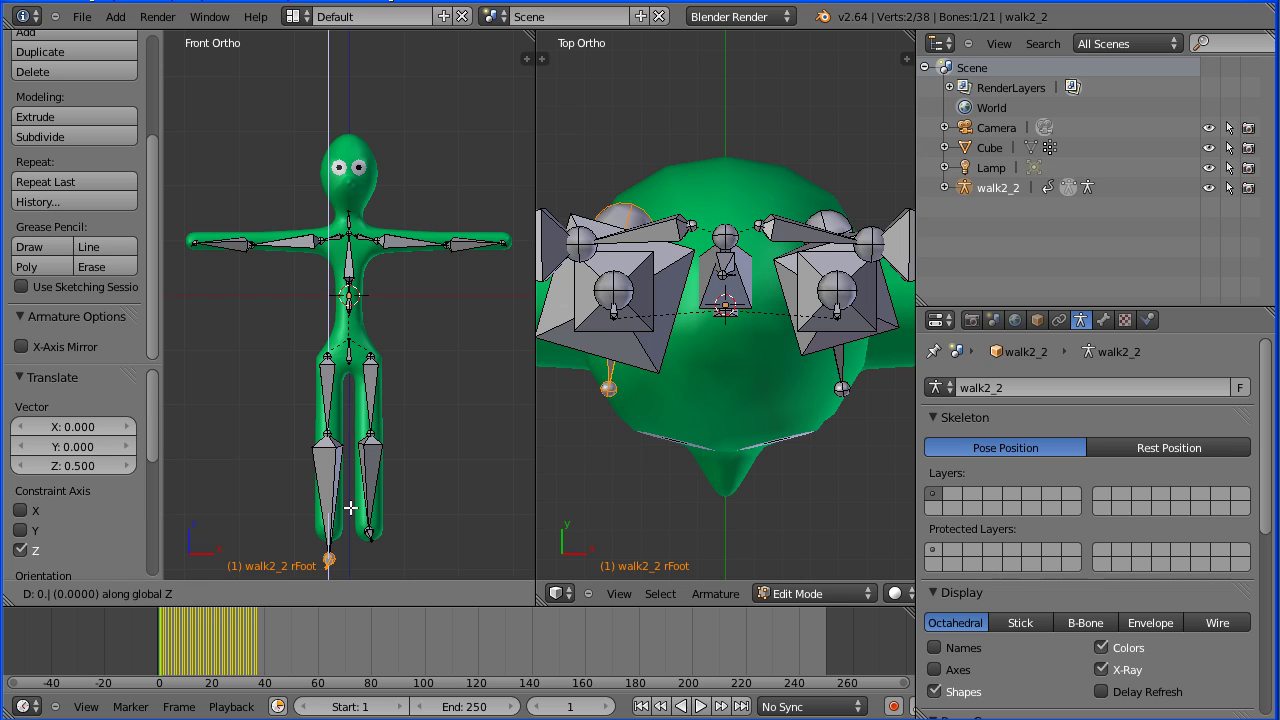
type("5")
key("Return")
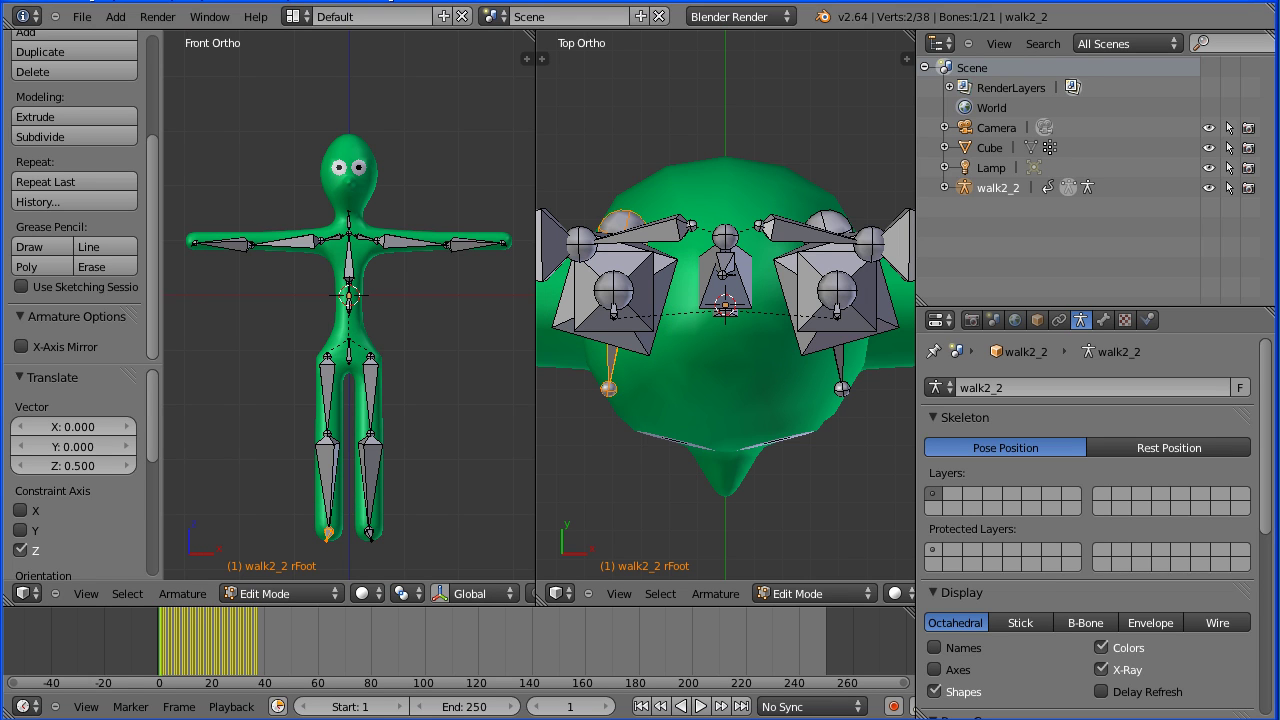
key("Tab")
key("Tab")
Select the tiny head bone in the top view and set its roll to 0°.
scroll(686, 434, "up", 8)
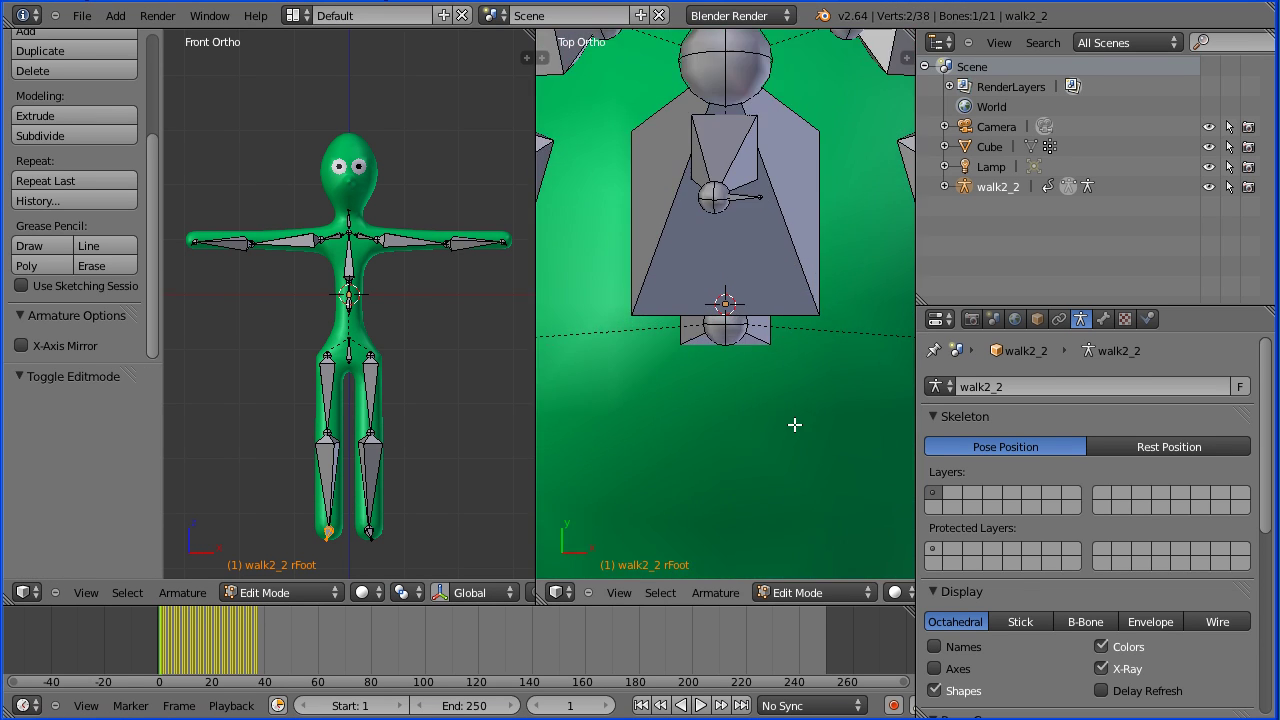
scroll(793, 425, "up", 1)
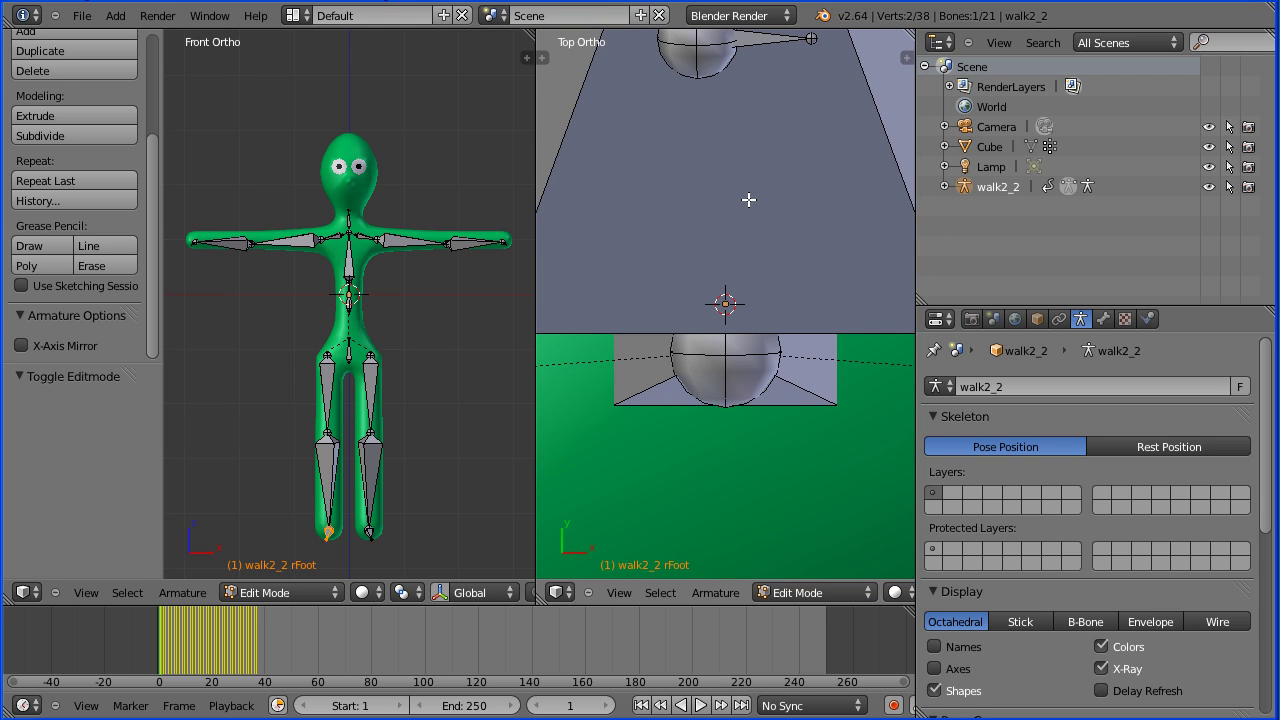
scroll(748, 200, "up", 6, "shift")
scroll(729, 251, "down", 1, "shift")
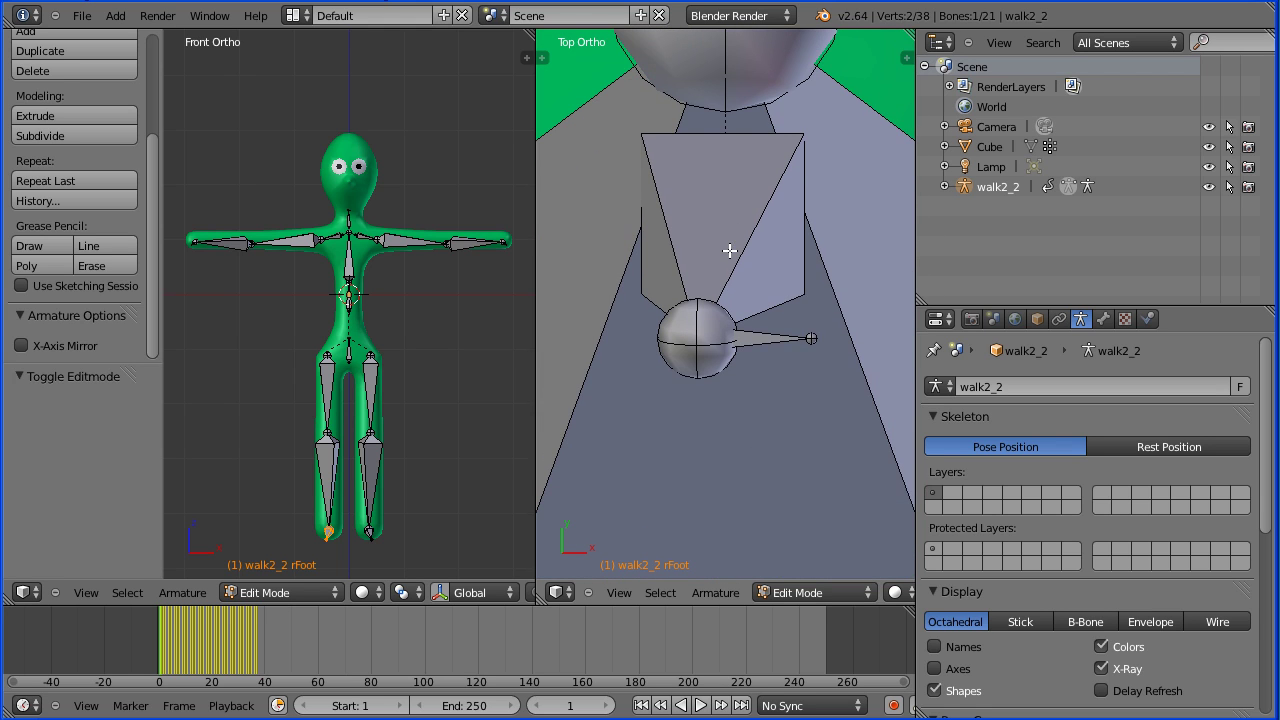
scroll(794, 418, "up", 4)
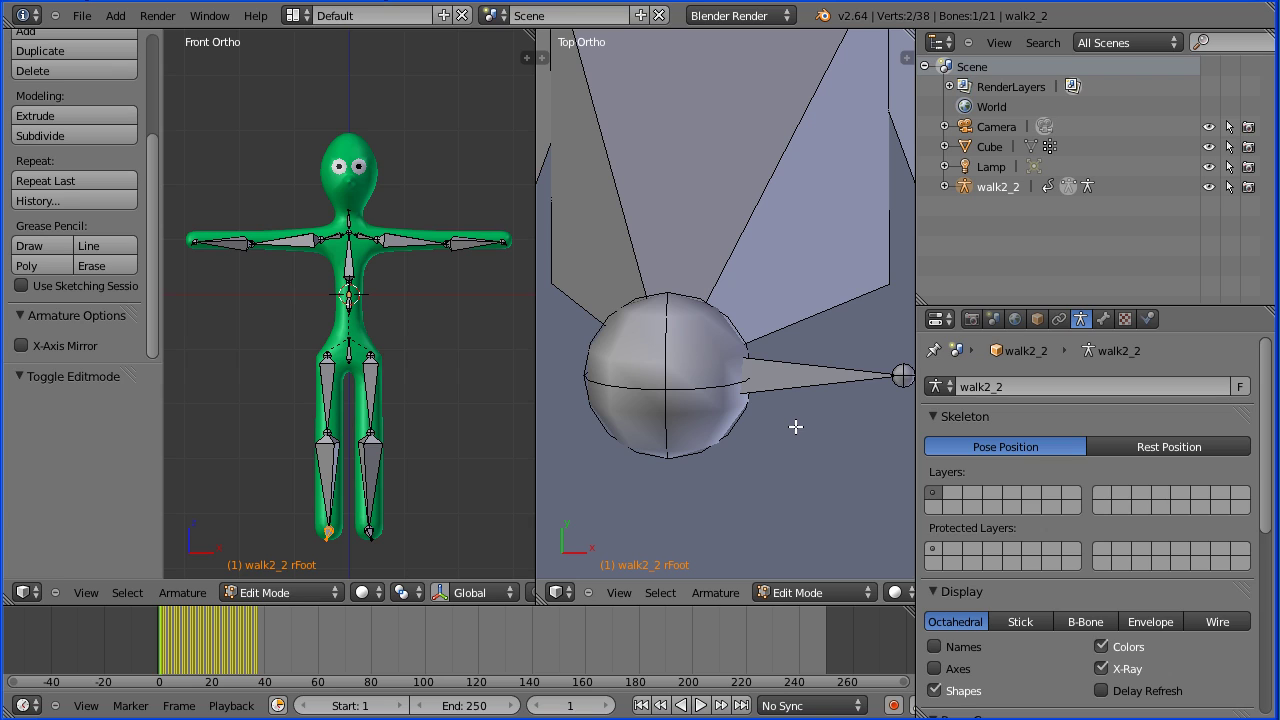
right_click(808, 377)
left_click(1104, 318)
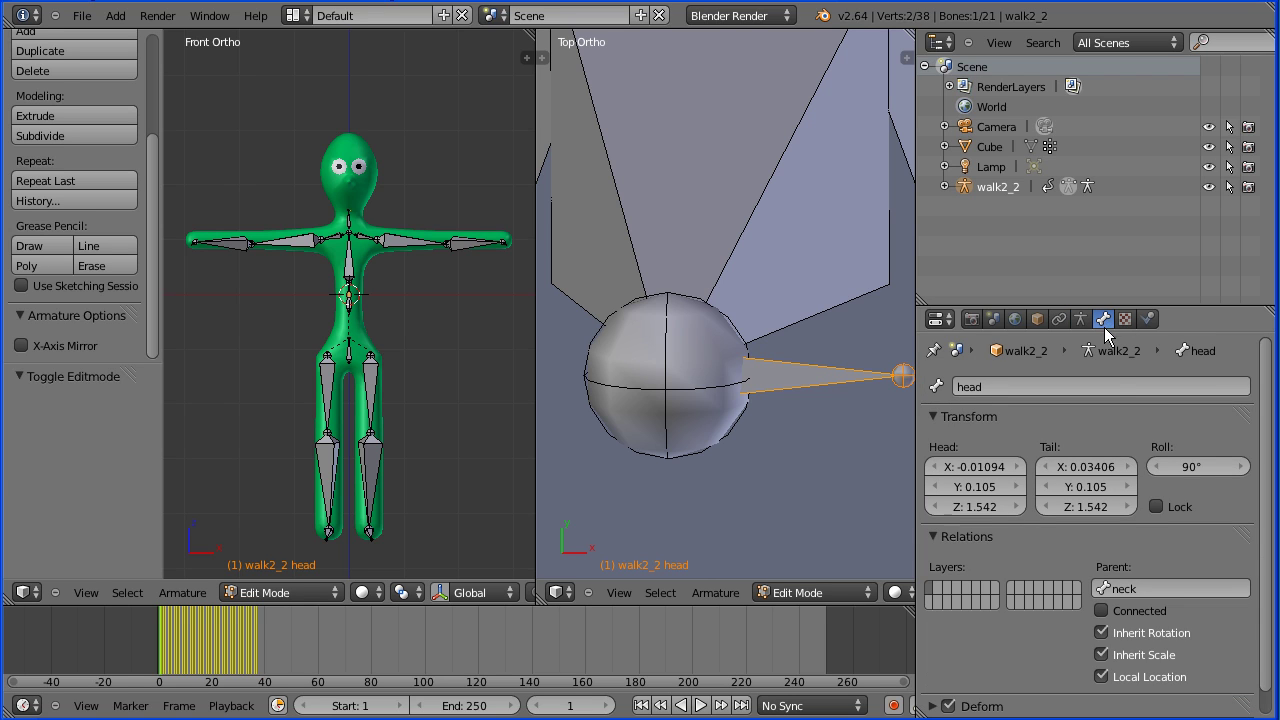
left_click(1195, 466)
type("0")
key("Return")
Move the head bone's tail forward in the top view, about -0.039 in X and -0.278 in Y.
right_click(904, 376)
right_click(902, 376)
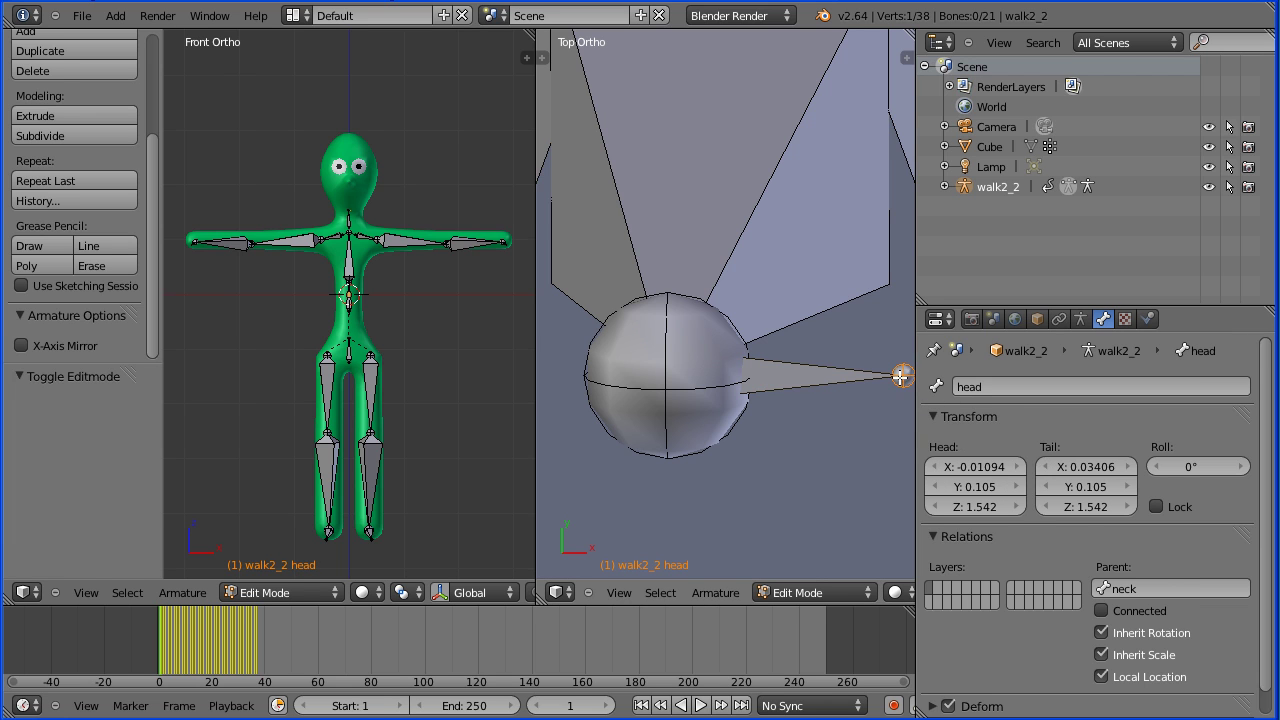
scroll(805, 443, "down", 6)
scroll(805, 443, "down", 3)
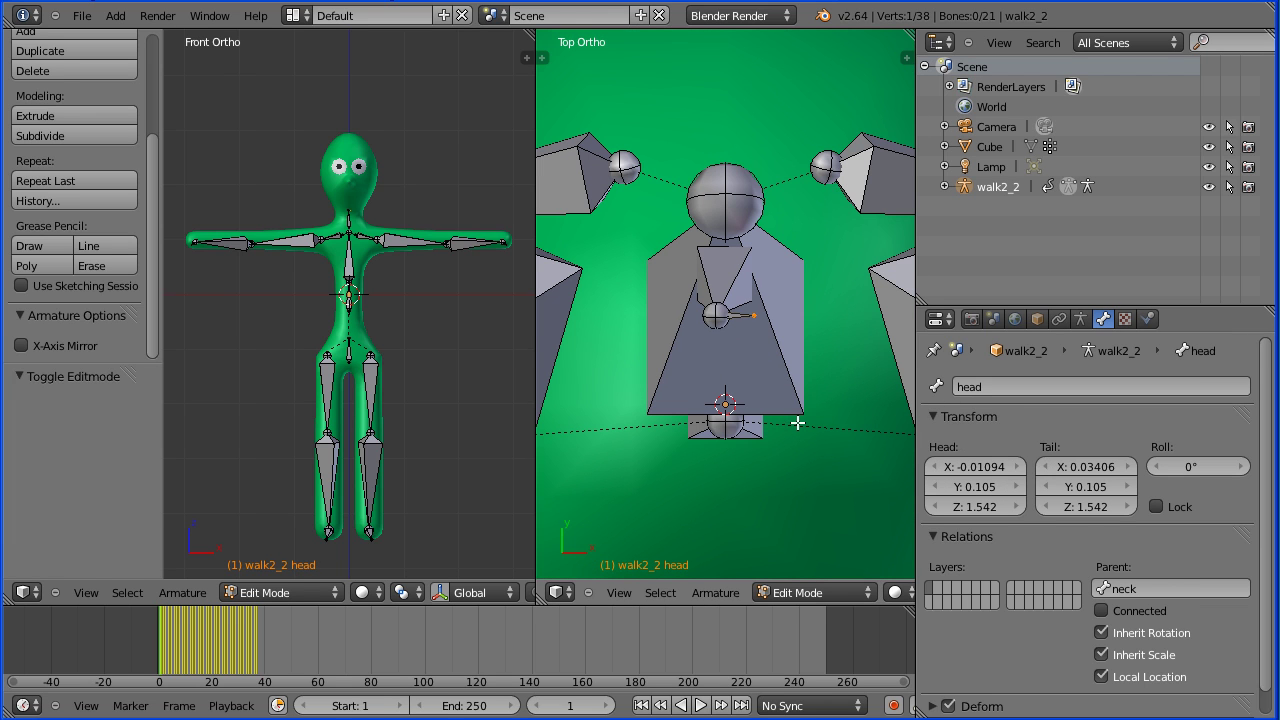
key("g")
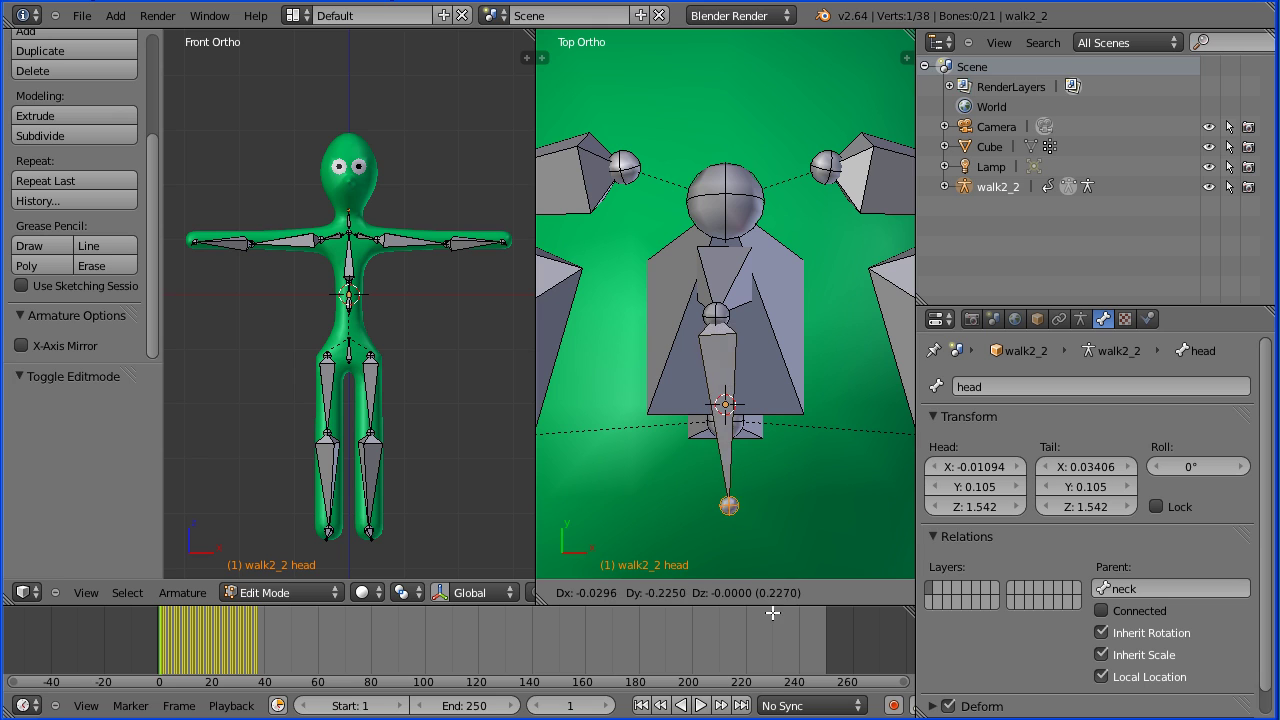
left_click(765, 650)
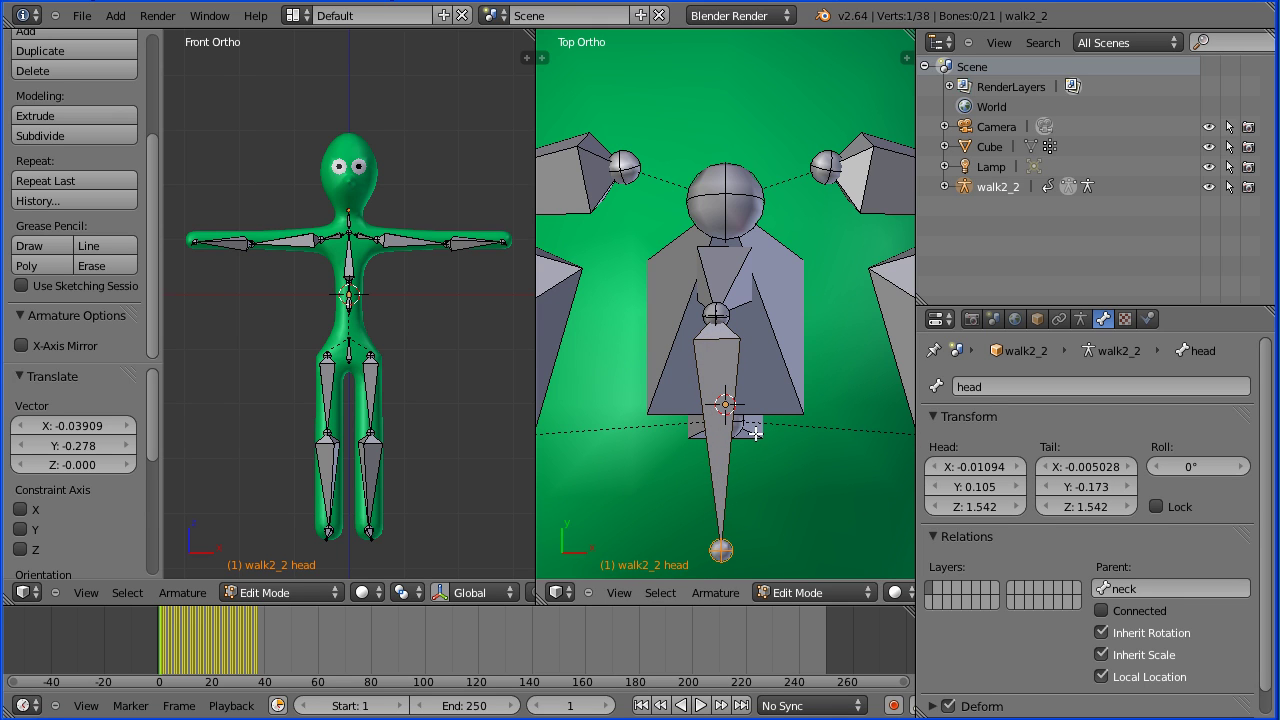
In a right side view, move the head bone's tail up about 1.37 in Z and 0.02 in Y, to the crown of the head.
scroll(755, 432, "down", 3)
scroll(755, 432, "down", 4)
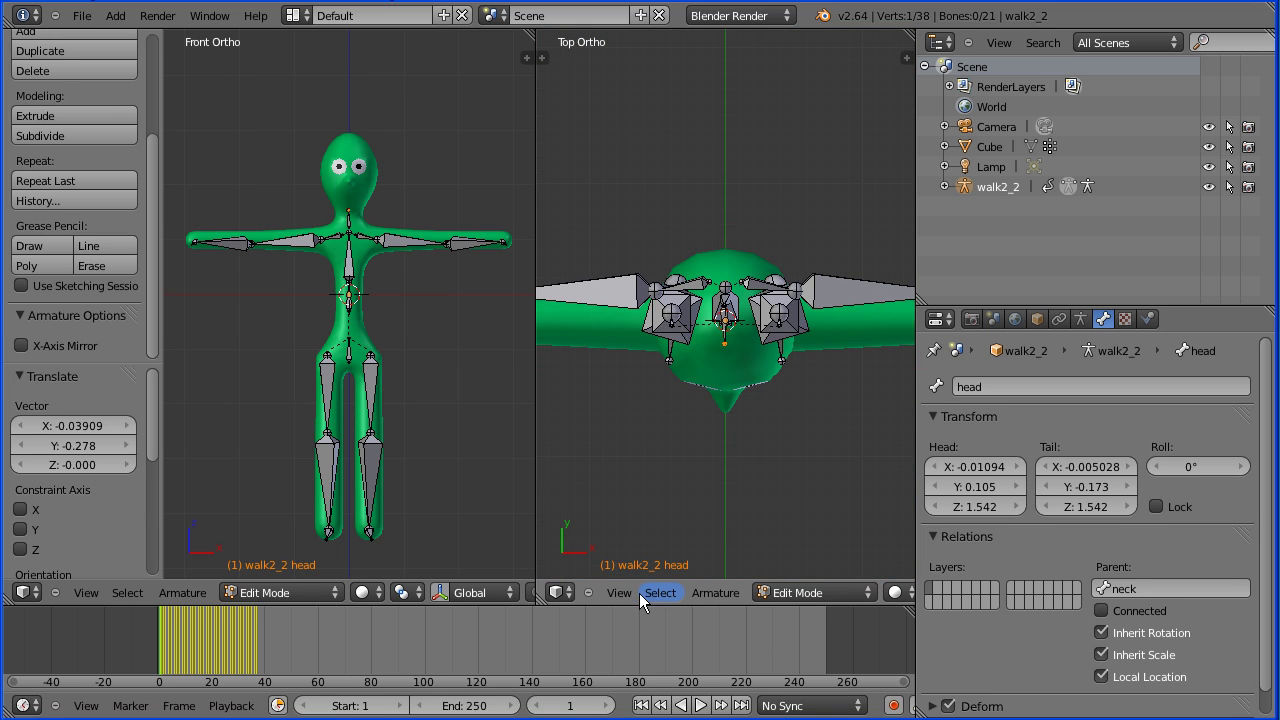
left_click(622, 593)
left_click(645, 432)
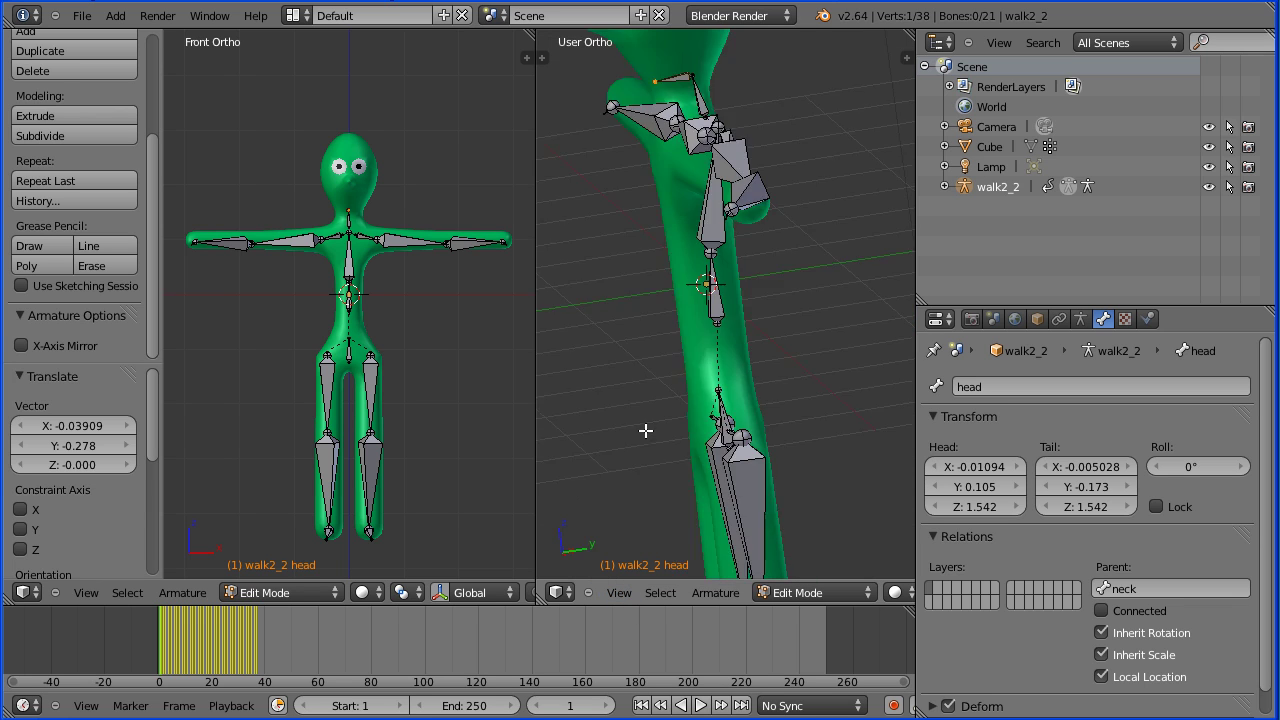
scroll(825, 418, "up", 5, "ctrl")
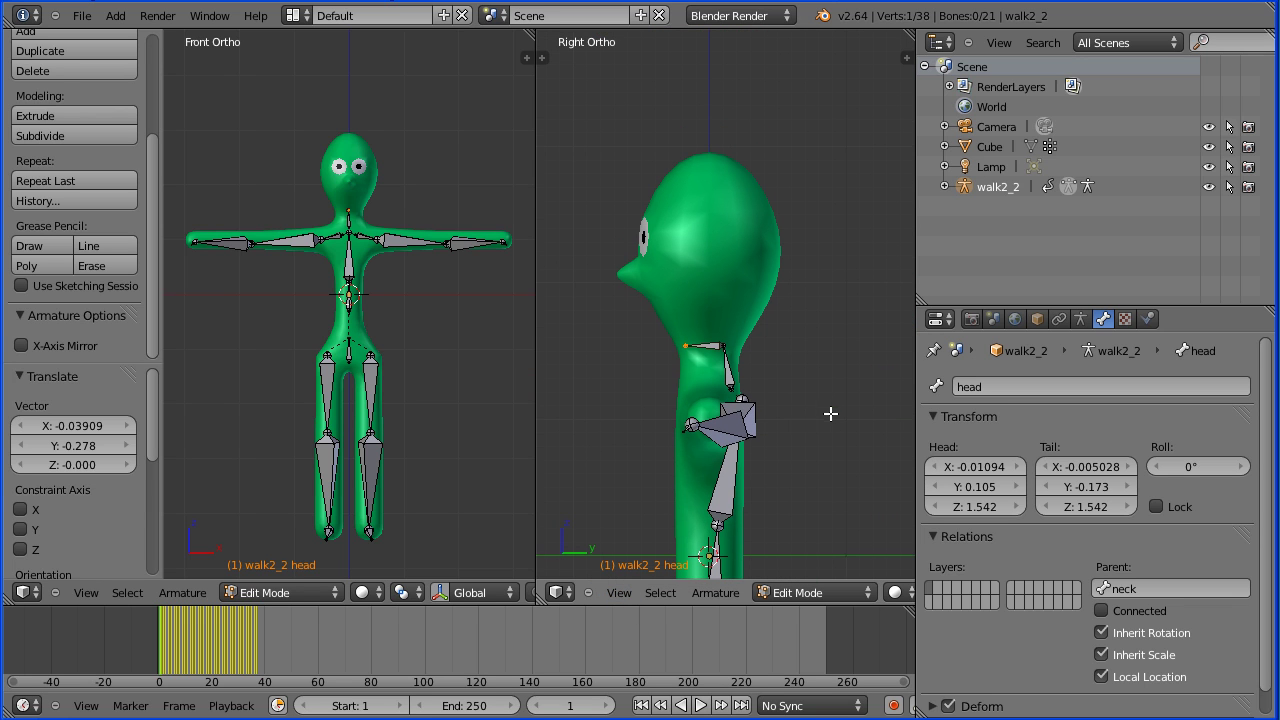
key("g")
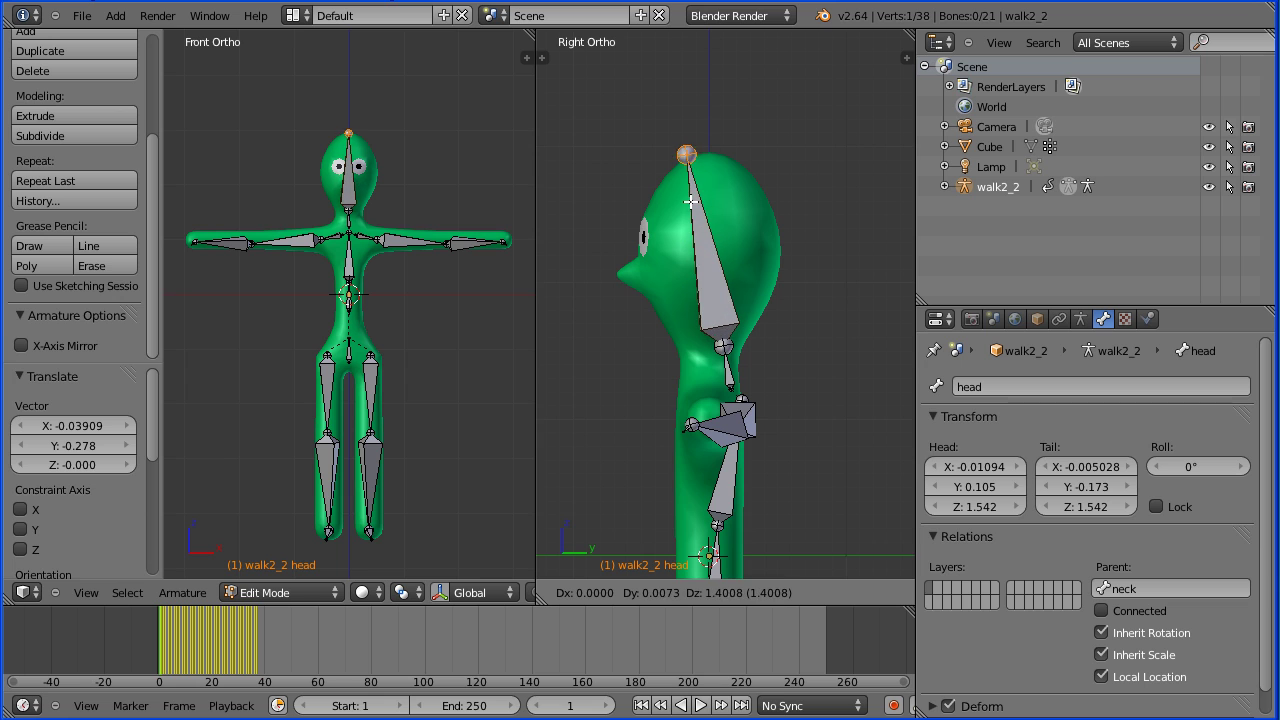
left_click(694, 210)
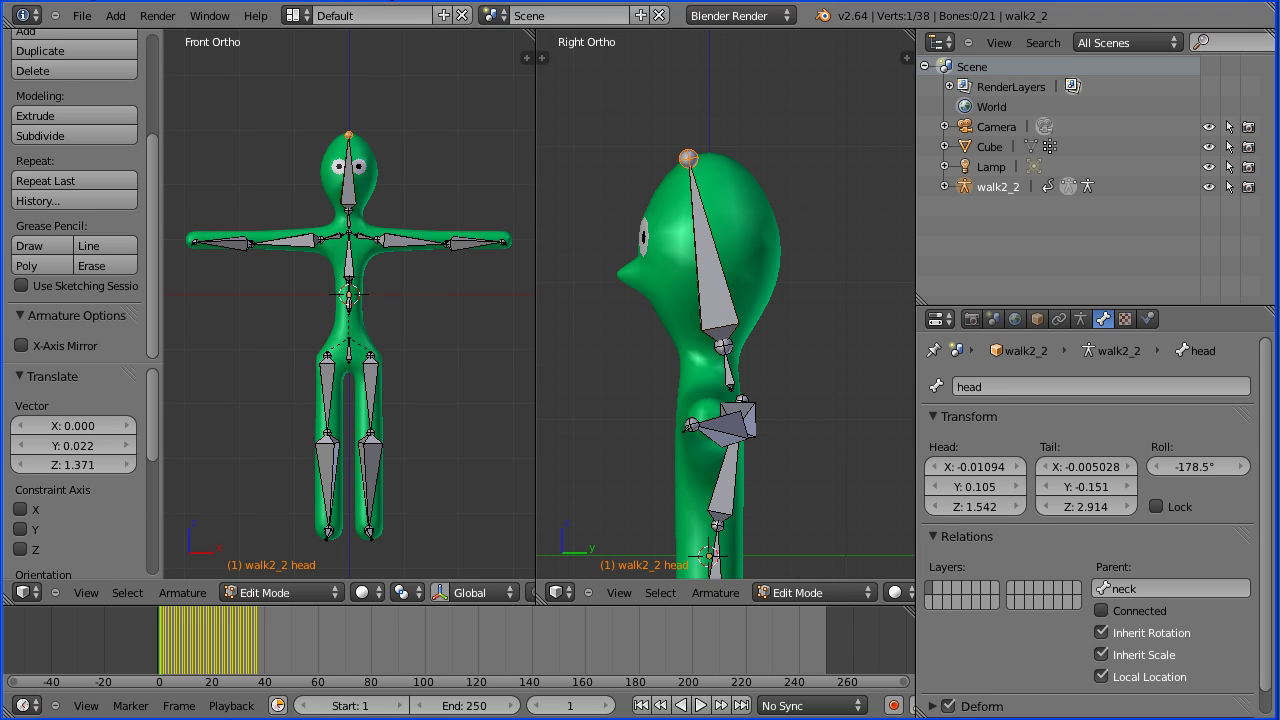
Toggle Edit Mode off and on, and merge the two 3D views into a single front view.
key("Tab")
key("Tab")
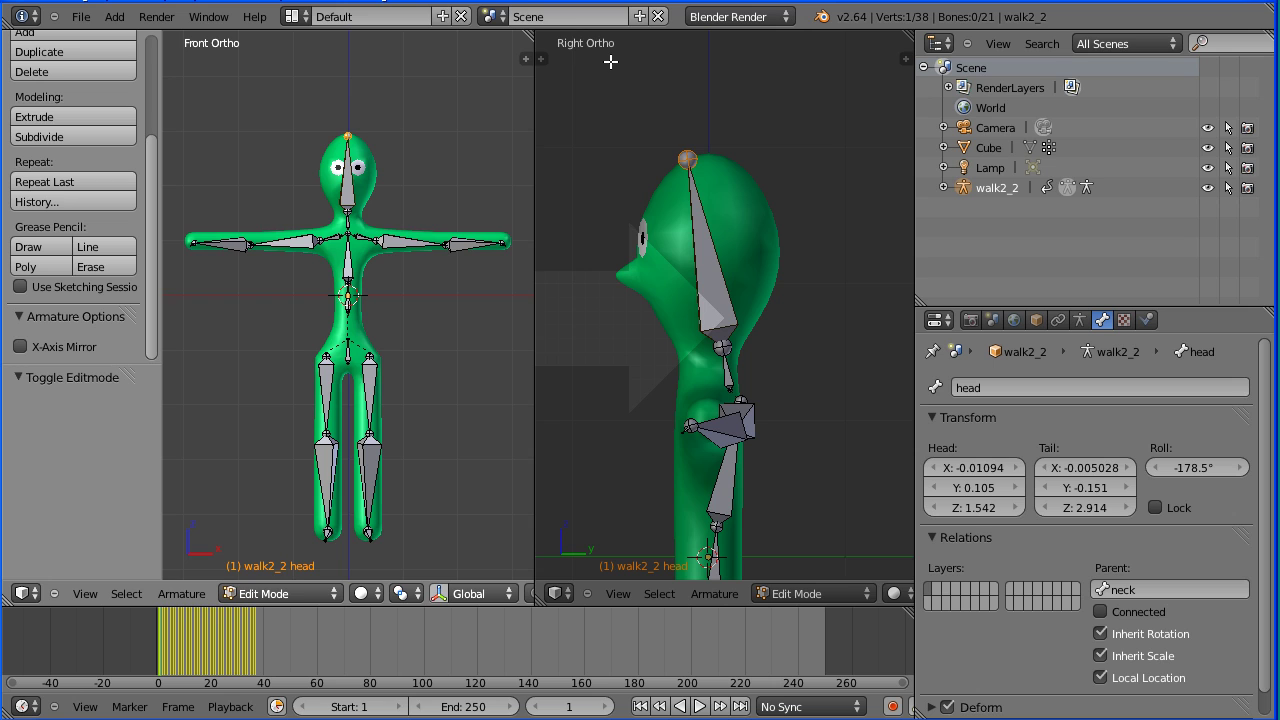
left_click_drag(610, 61, 612, 62)
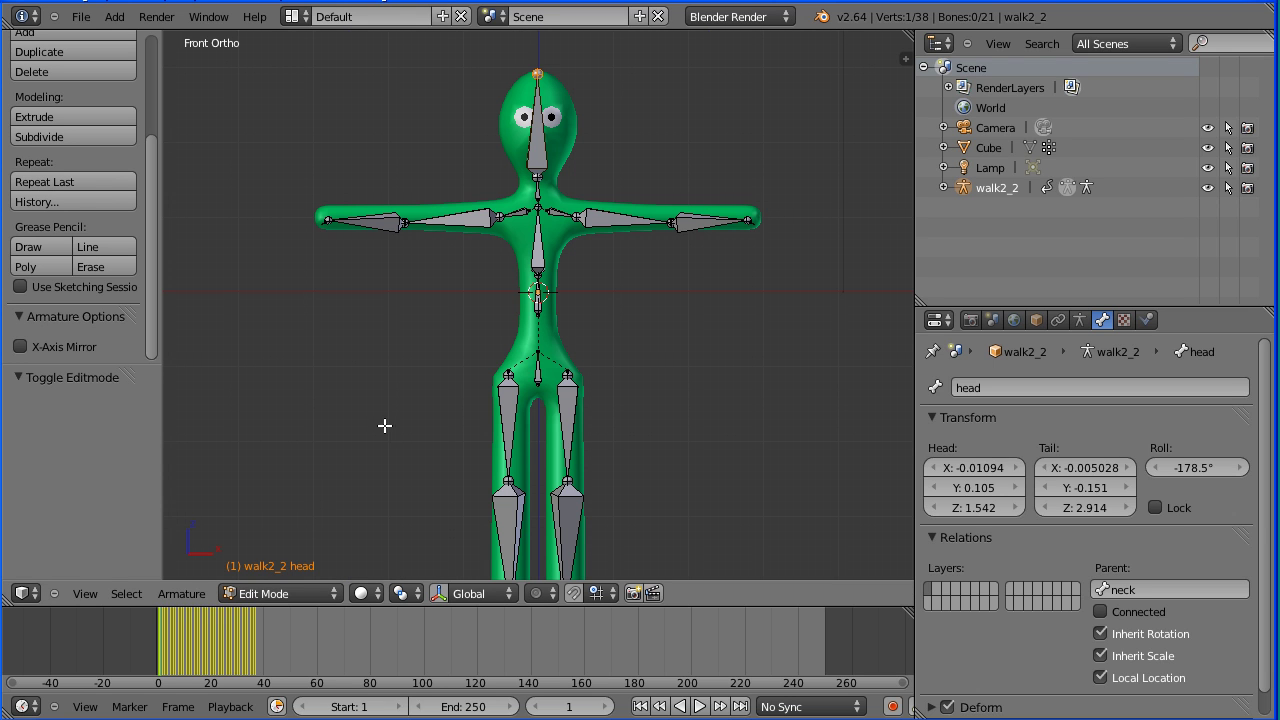
Switch the armature to Pose Mode, select all its bones, and clear all their pose transforms.
left_click(260, 594)
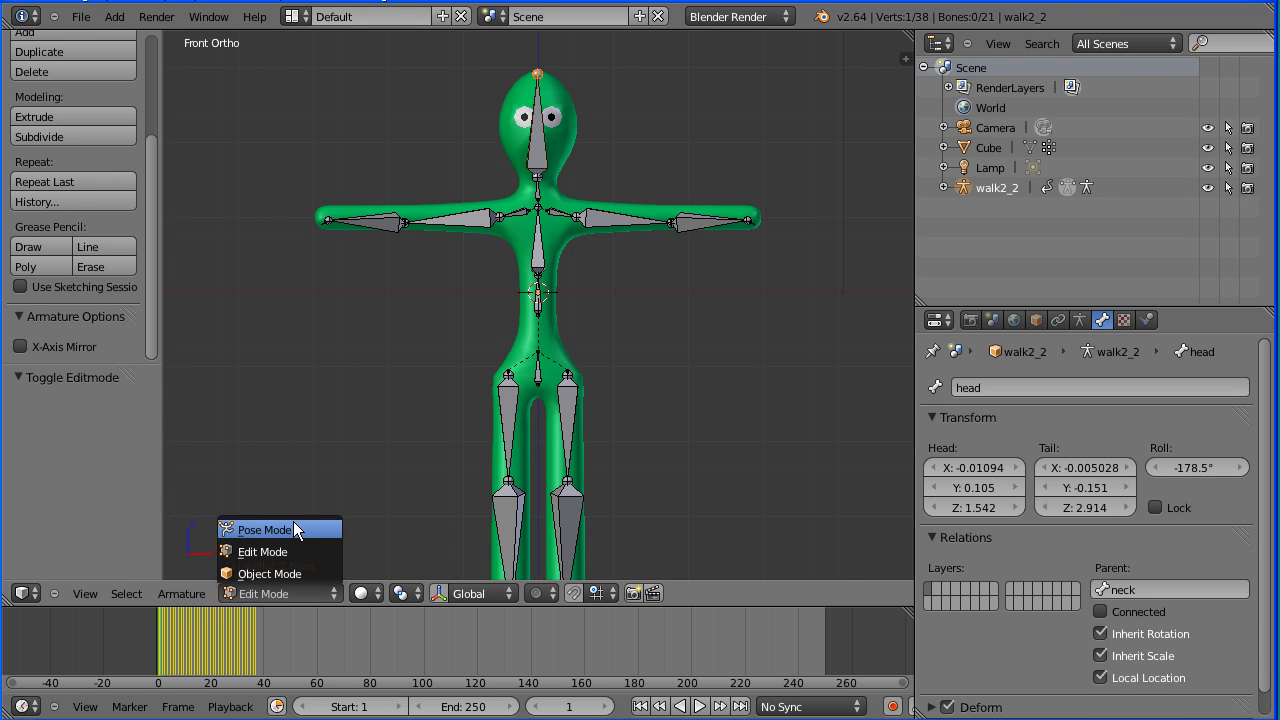
left_click(265, 530)
key("a")
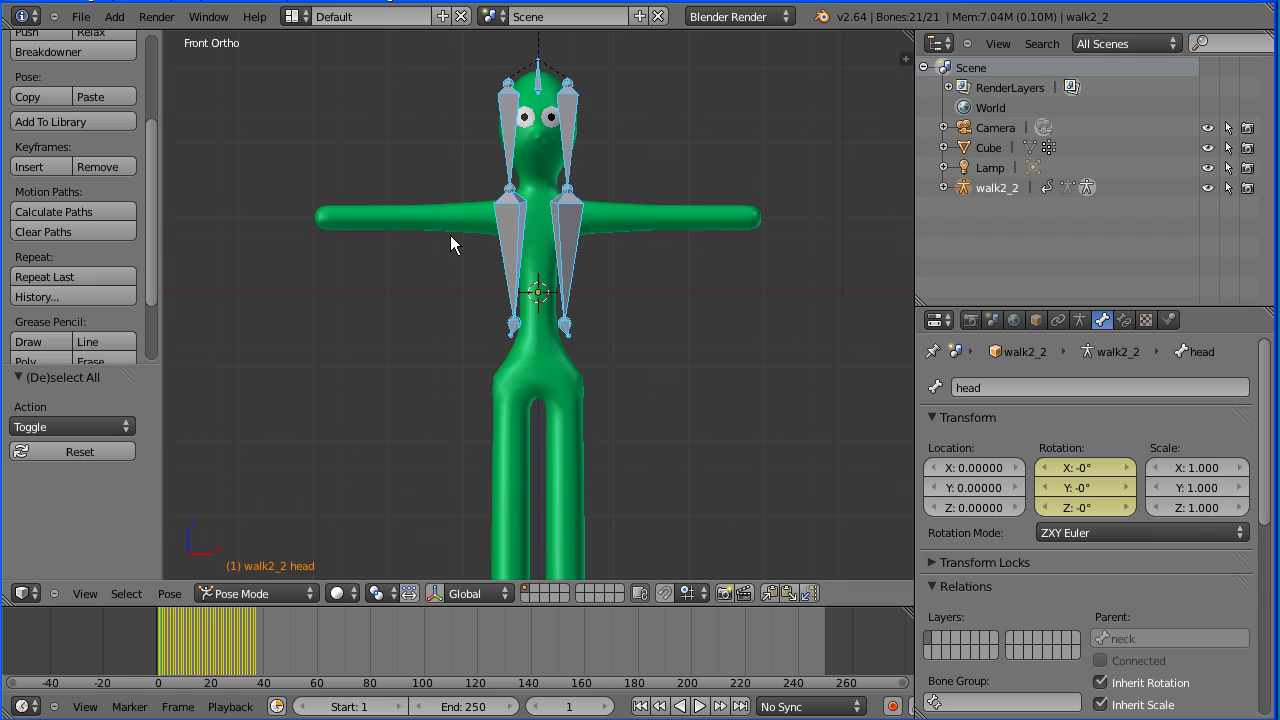
left_click(168, 594)
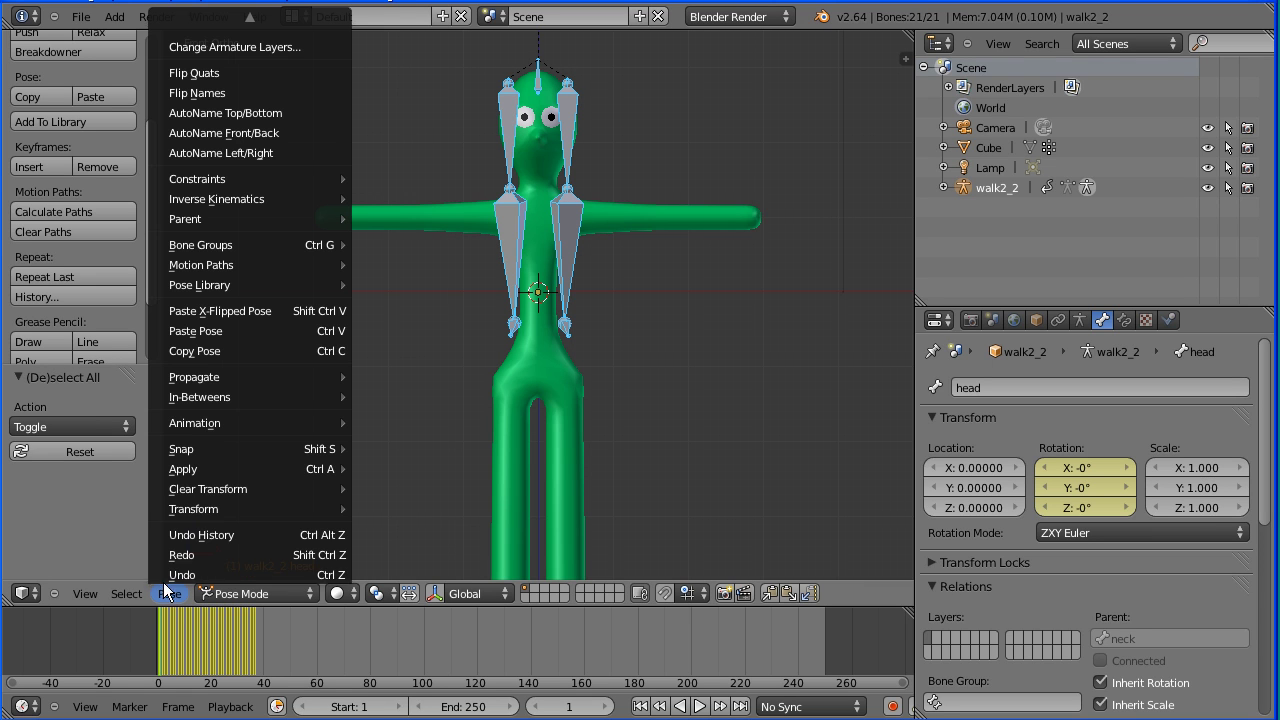
mouse_move(182, 490)
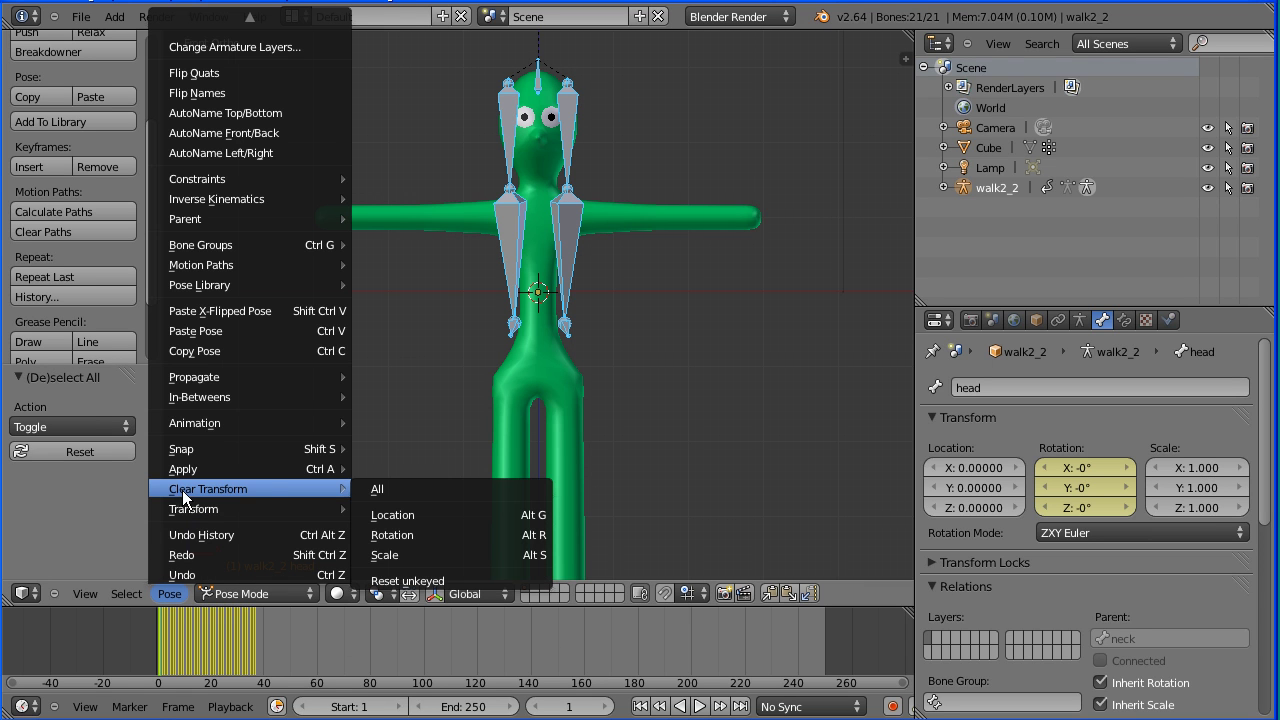
left_click(420, 490)
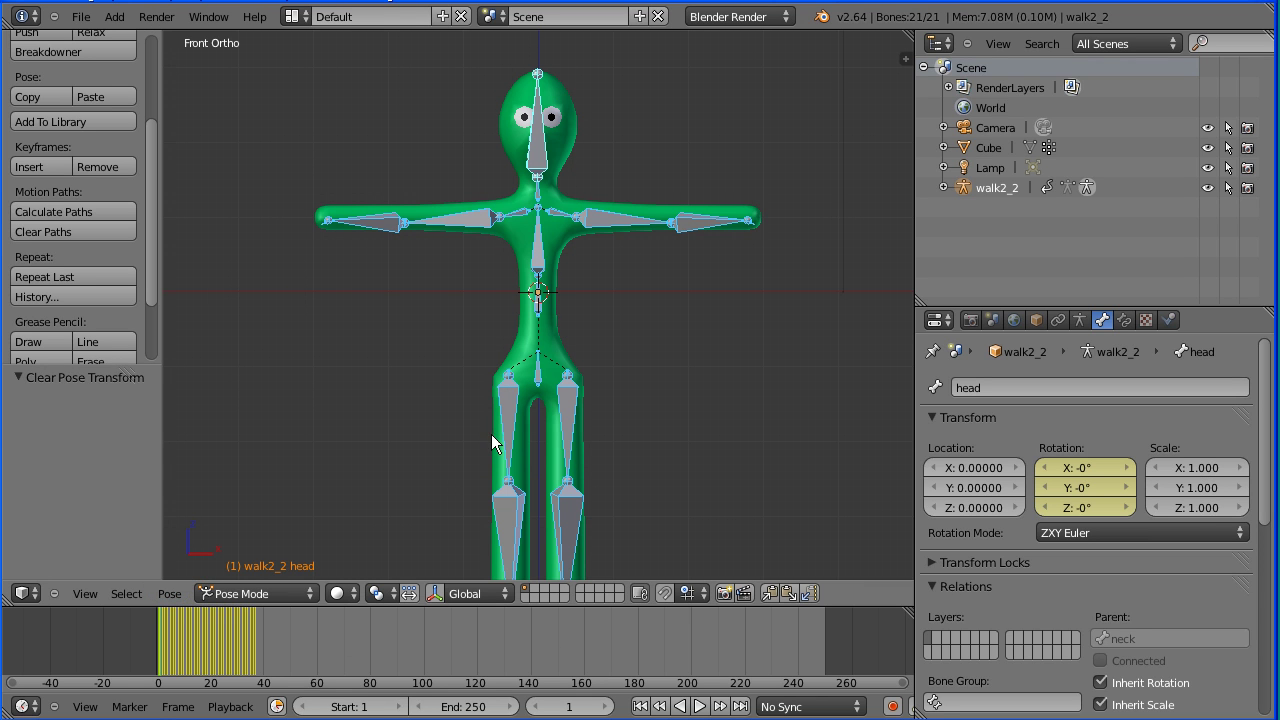
Parent the green character mesh to the walk2_2 armature using Armature Deform With Automatic Weights.
key("ctrl+Tab")
right_click(575, 128)
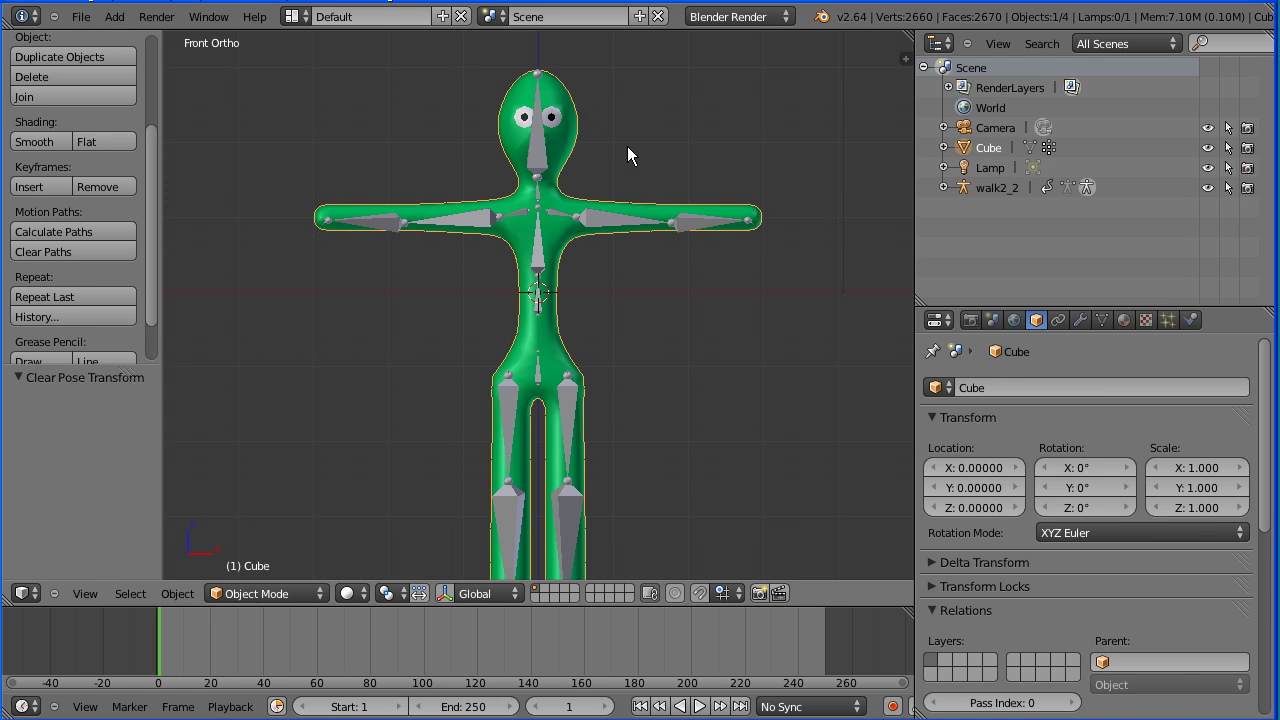
right_click(540, 165)
key("ctrl+Tab")
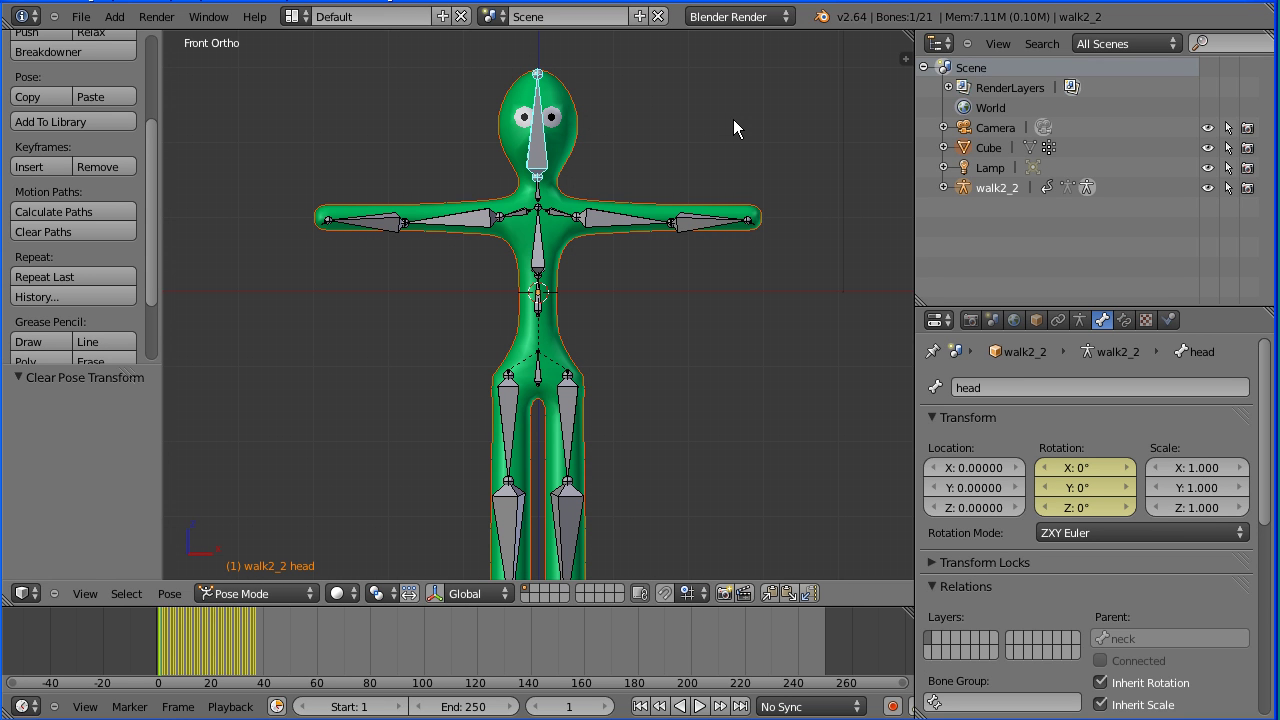
key("ctrl+p")
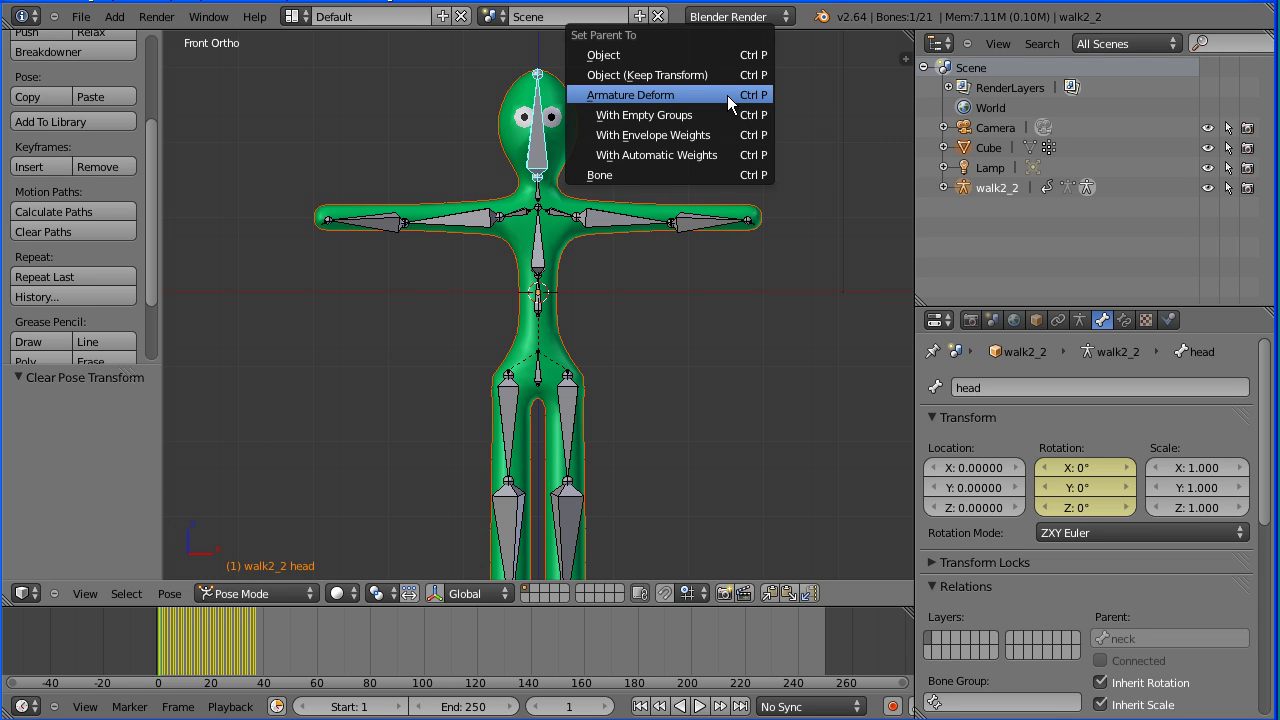
left_click(743, 155)
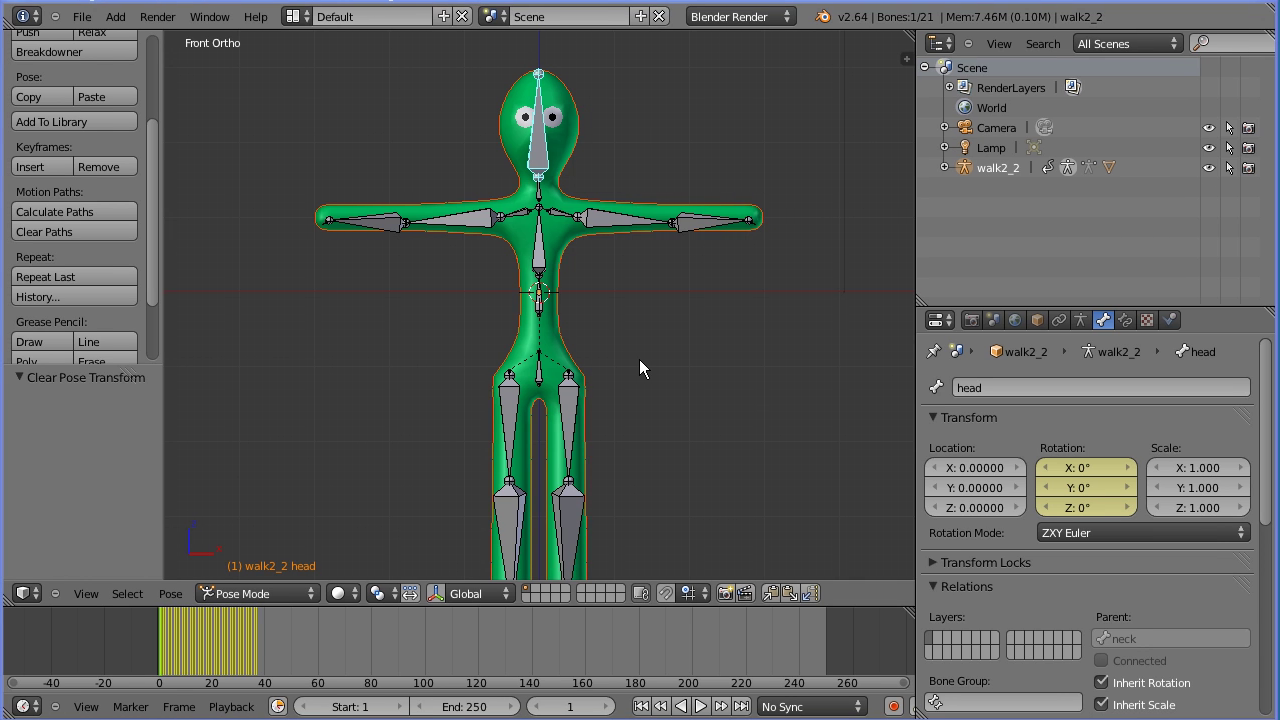
Play the walk animation from an oblique, zoomed-out view, stop it, and return to frame 1.
scroll(640, 361, "down", 8)
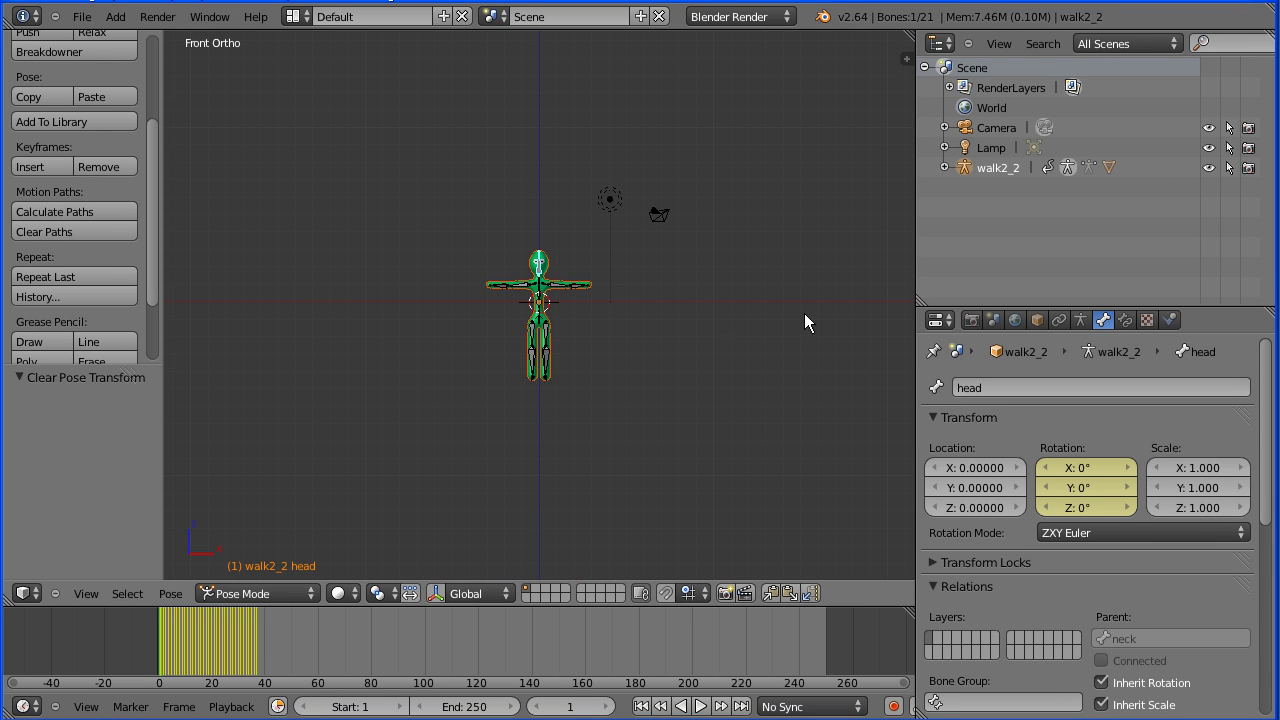
middle_click_drag(790, 312, 646, 349)
left_click(700, 706)
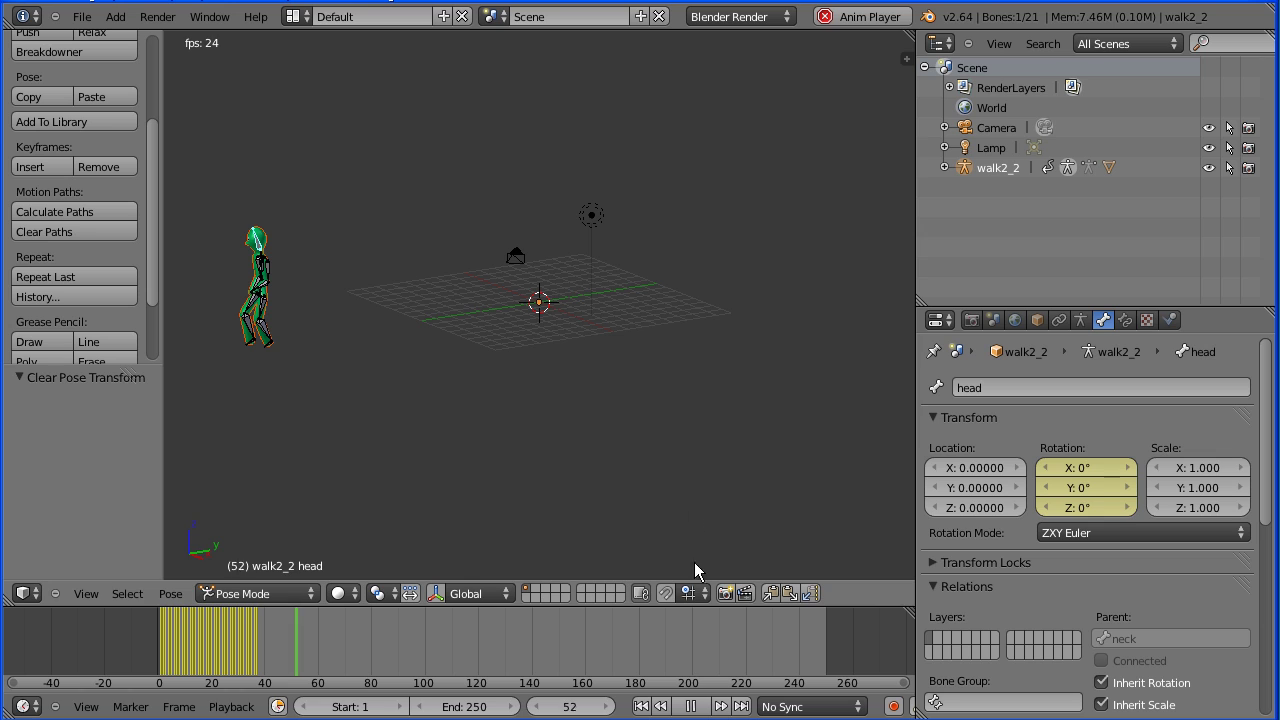
left_click(690, 706)
left_click(641, 706)
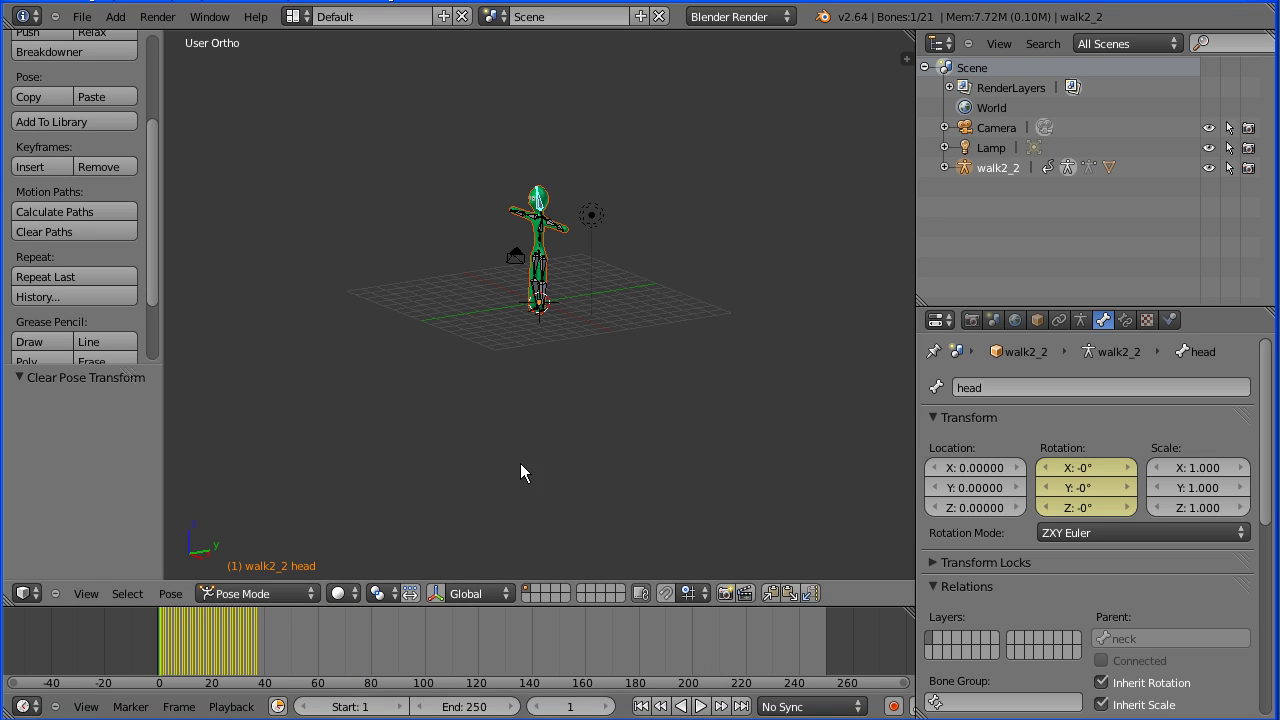
Remove the rest-pose keyframes at frame 1 and jump to the first frame to refresh the pose.
scroll(640, 367, "up", 3)
middle_click_drag(592, 333, 790, 432, "shift")
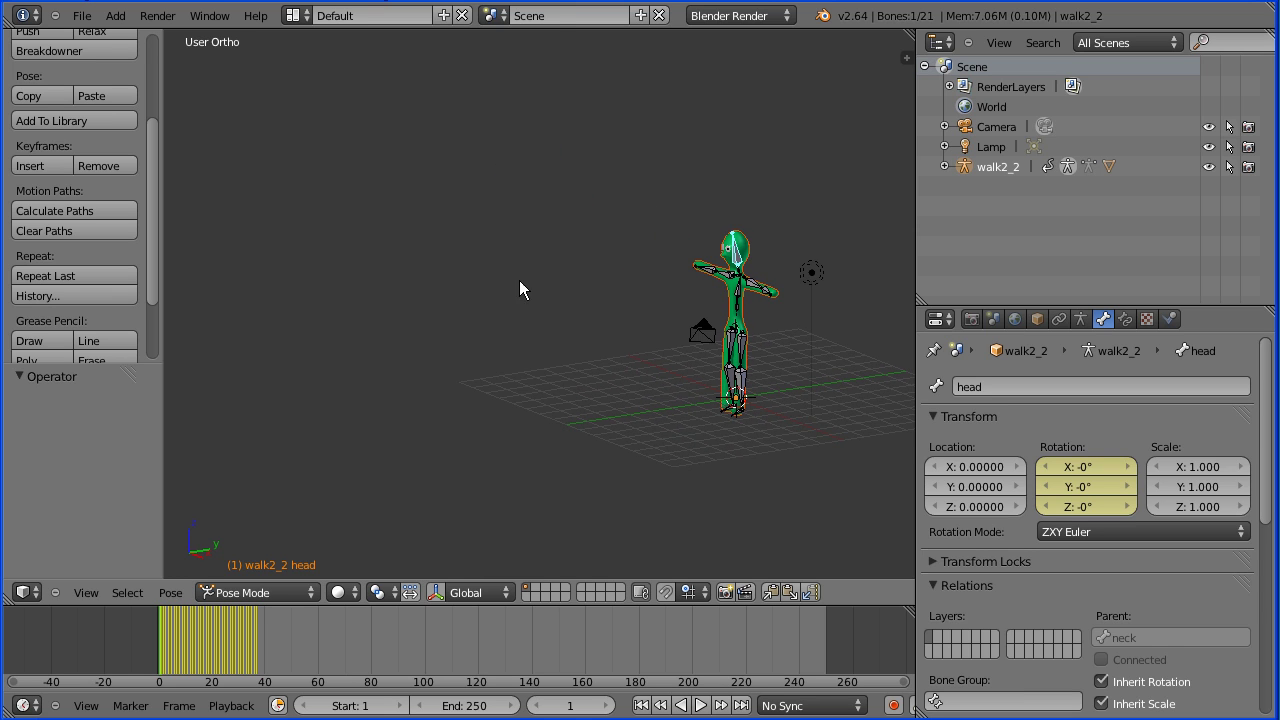
left_click(104, 167)
left_click(105, 168)
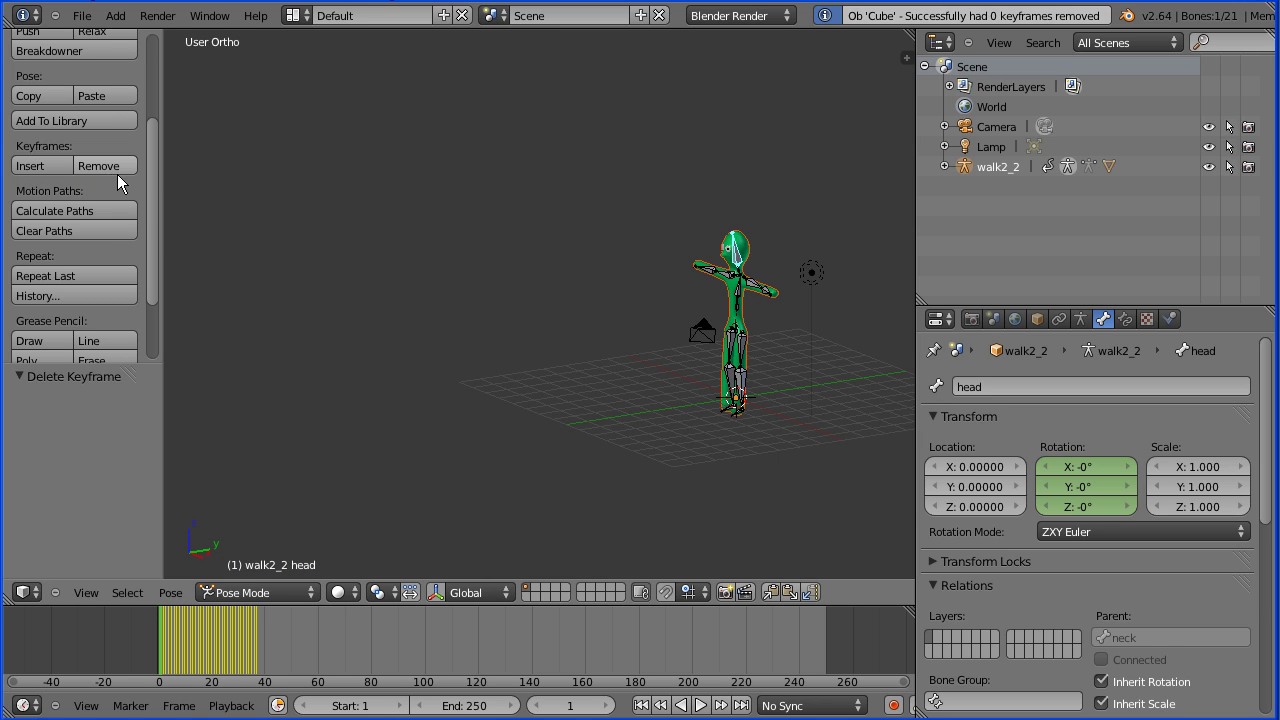
left_click(641, 705)
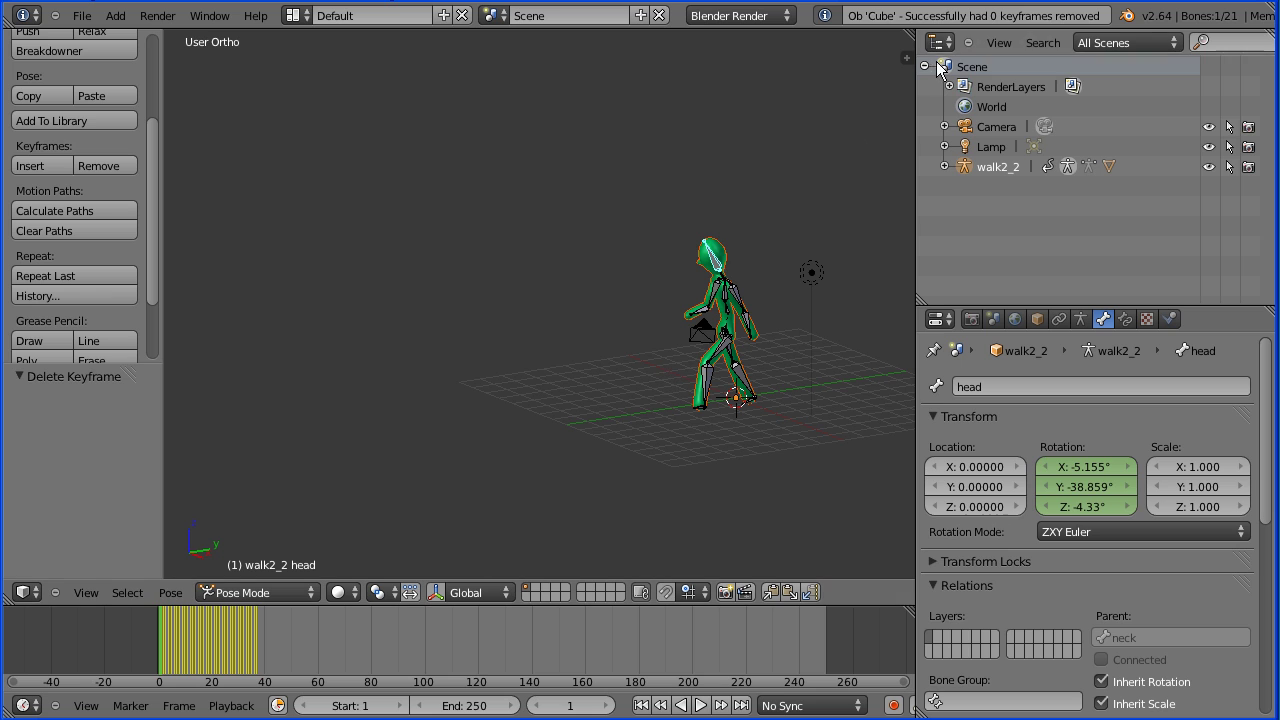
Split the 3D view horizontally and turn the upper area into a DopeSheet editor.
left_click_drag(907, 36, 894, 178)
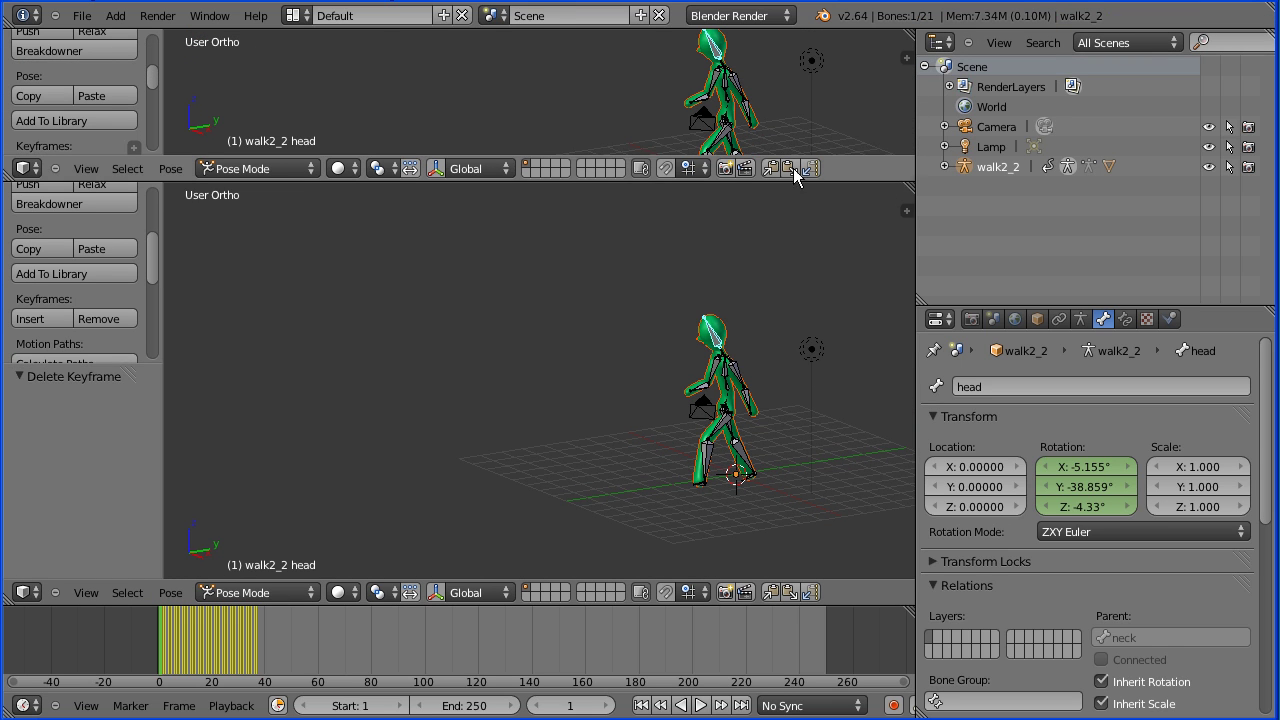
left_click(24, 168)
left_click(60, 255)
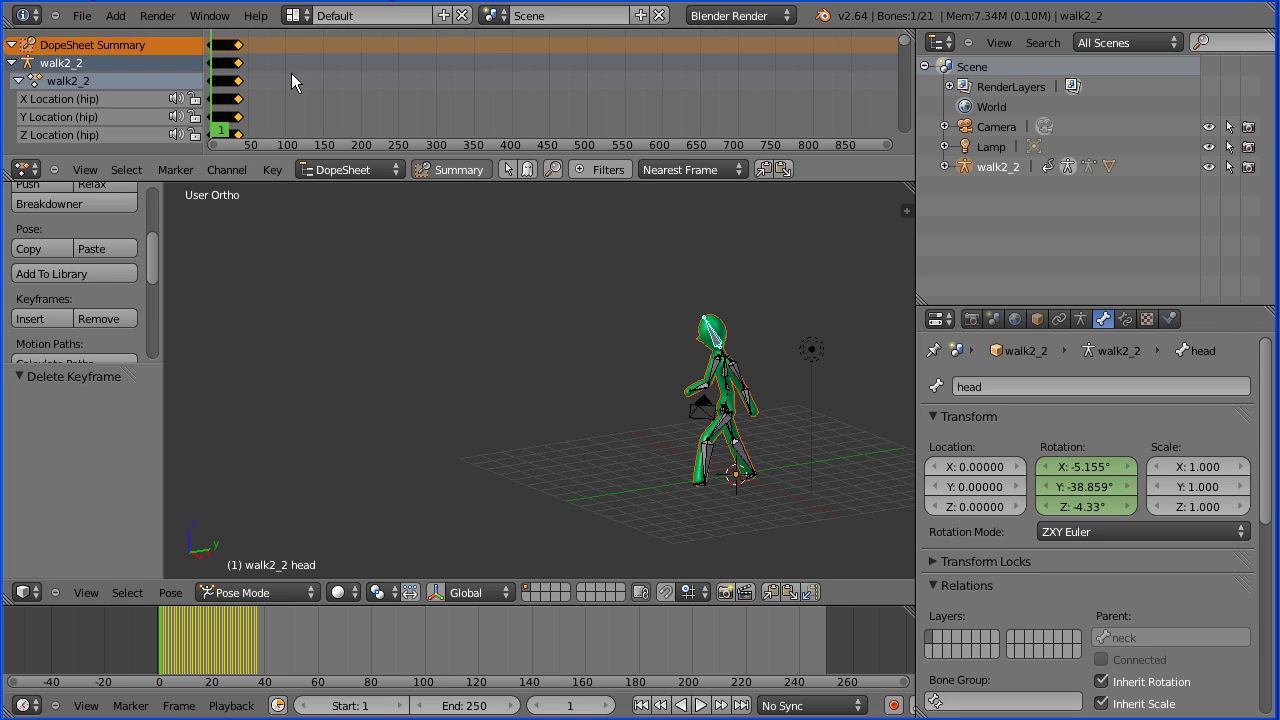
Scale all the walk keyframes in time by a factor of 2.
type("s")
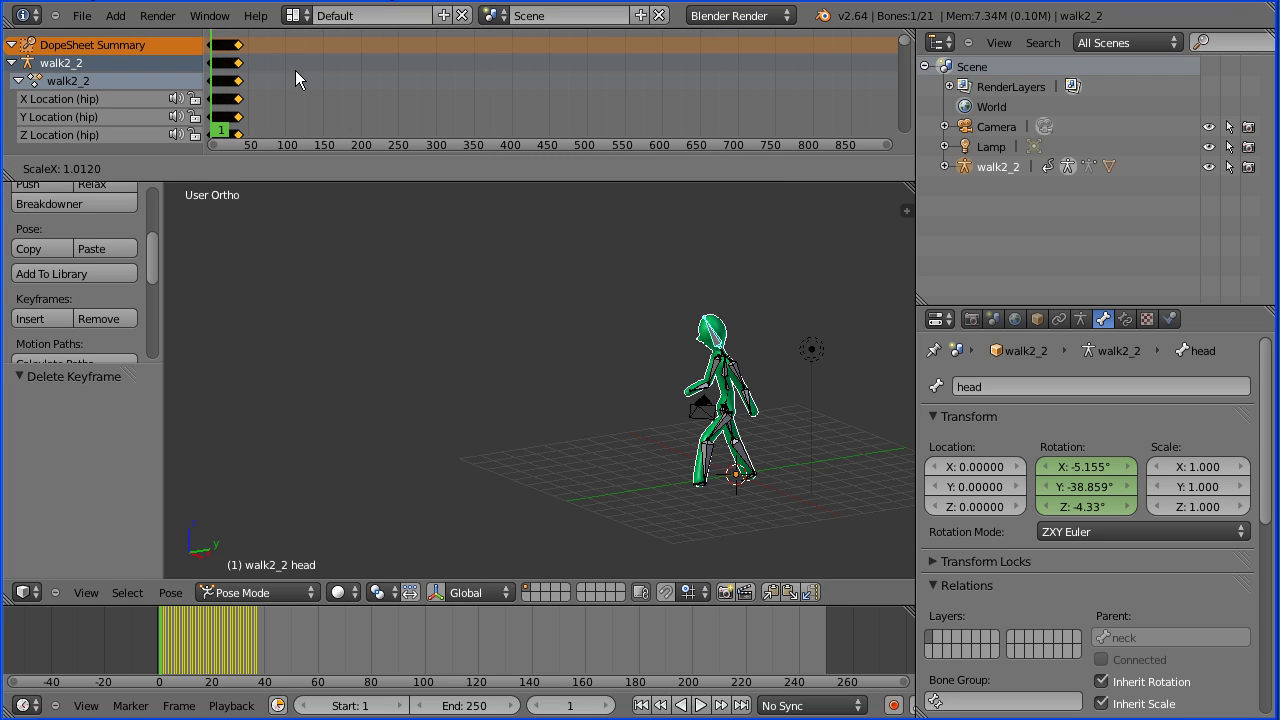
type("2")
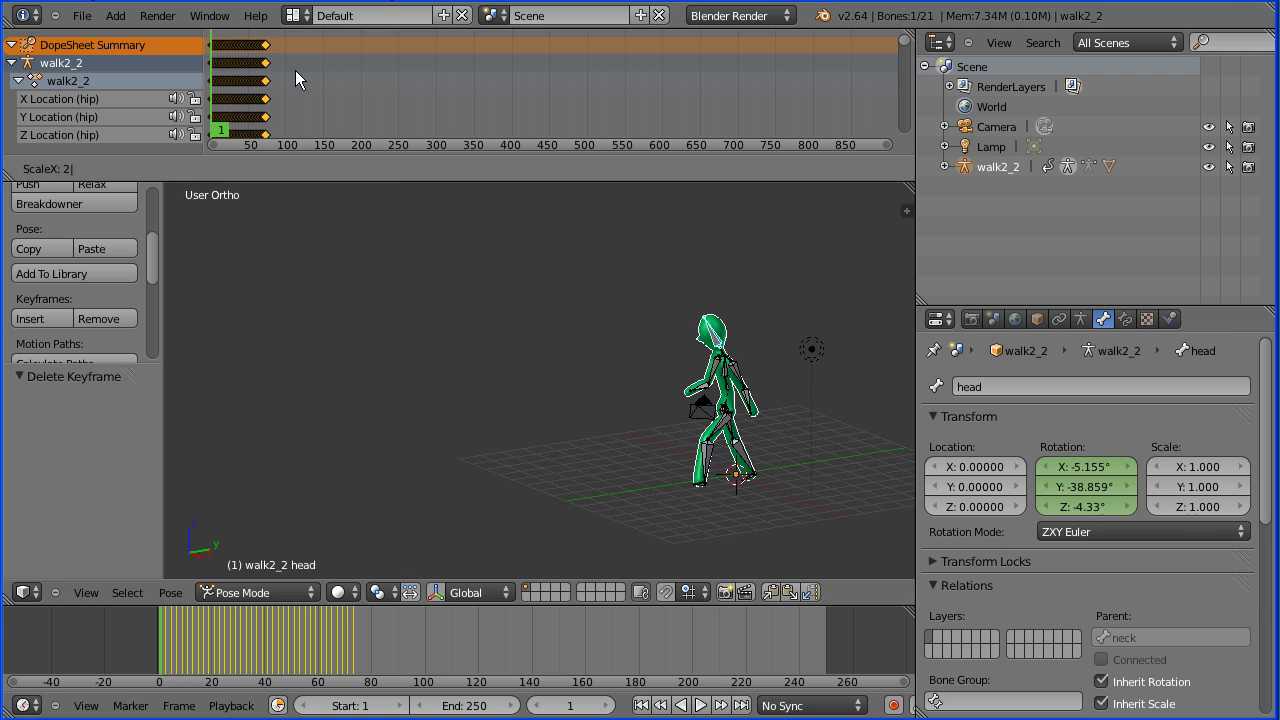
key("Return")
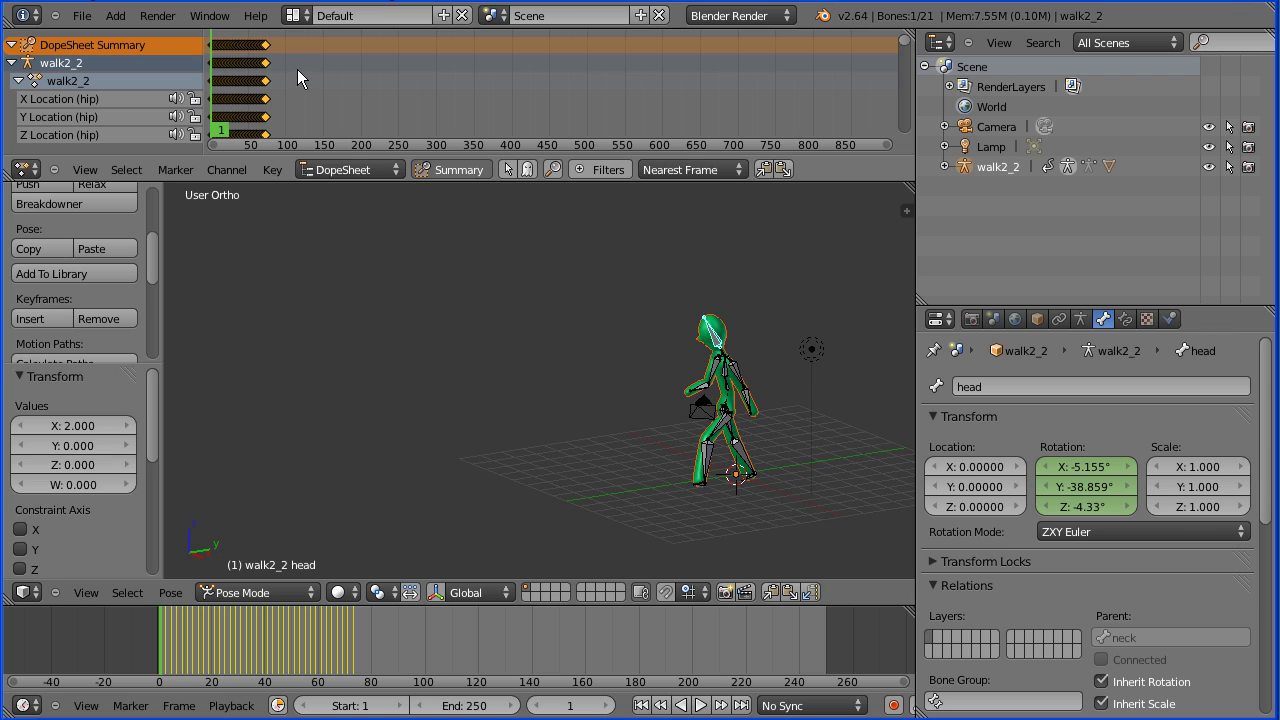
Set the animation's end frame to 75 and start playback.
left_click(470, 710)
type("7")
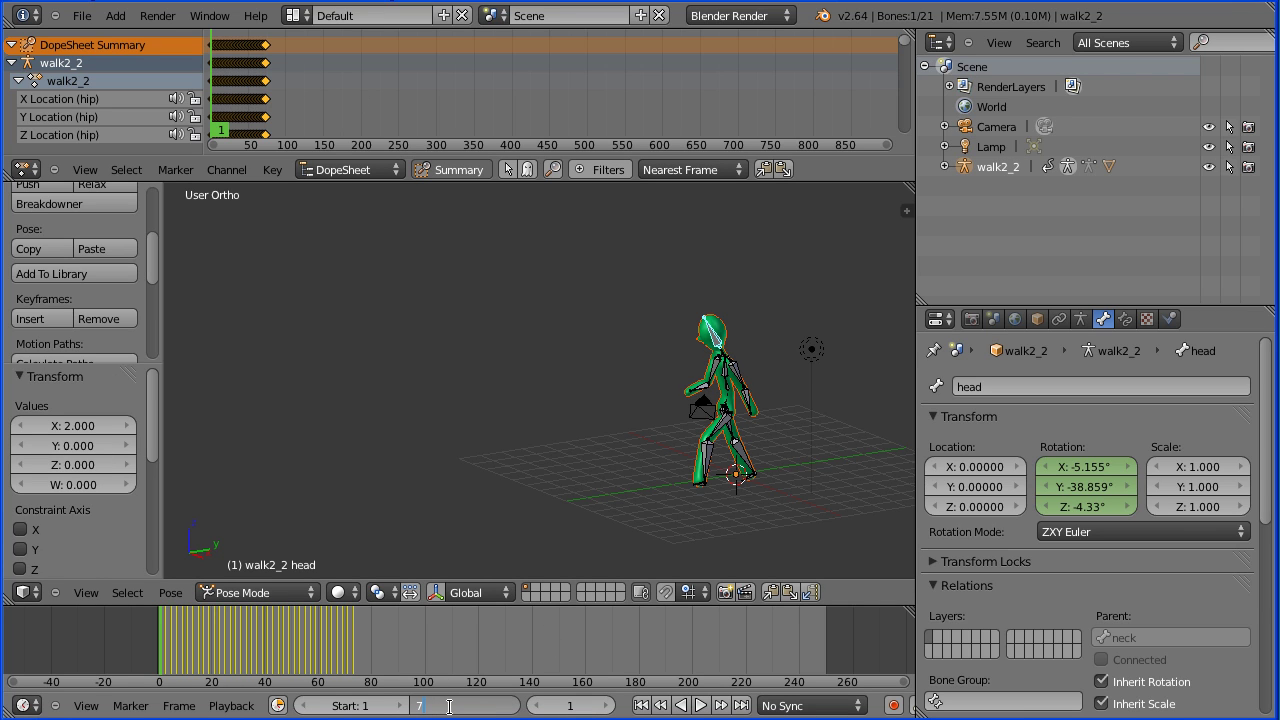
type("5")
key("Return")
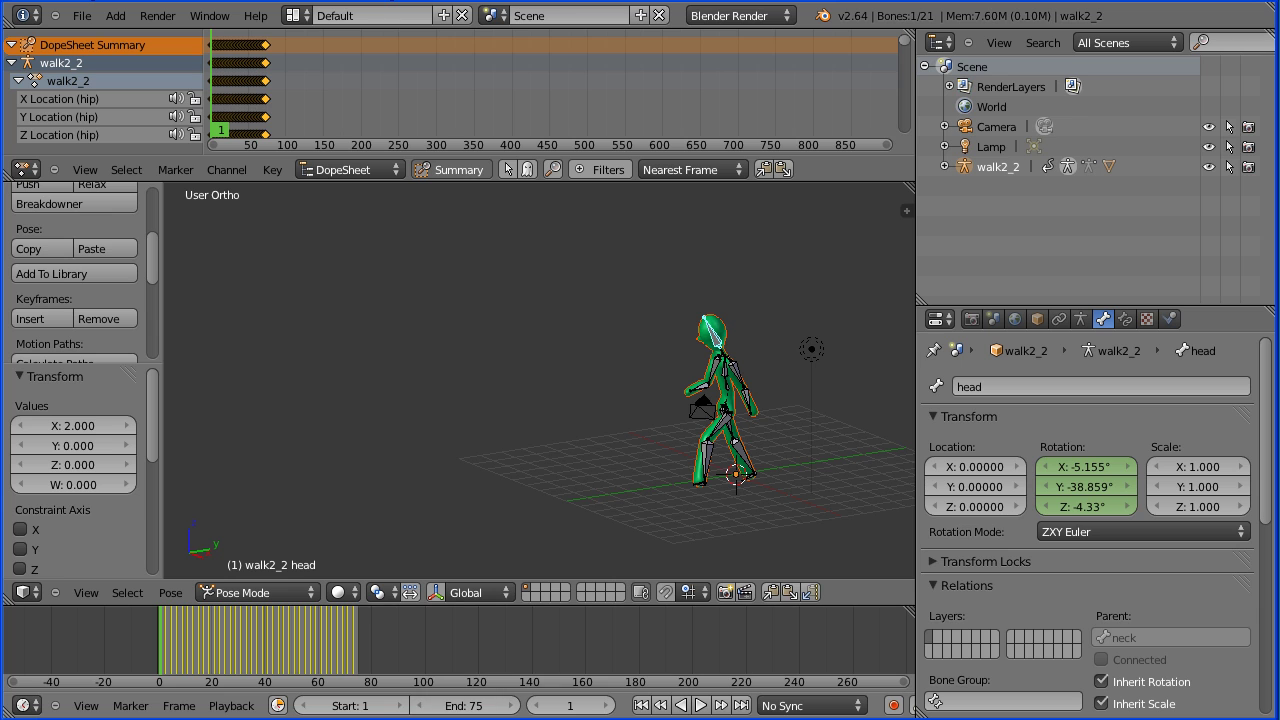
left_click(700, 705)
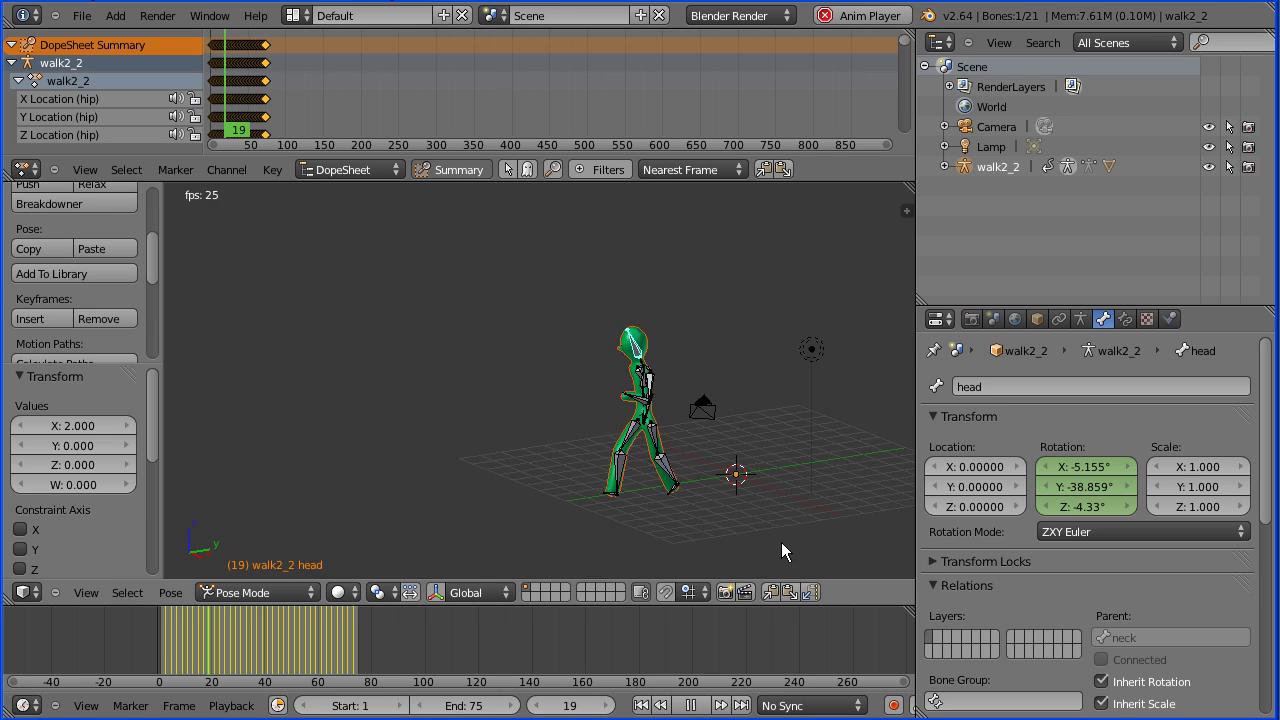
Turn off X-Ray for the armature and set its bone display to Wire.
left_click(1080, 318)
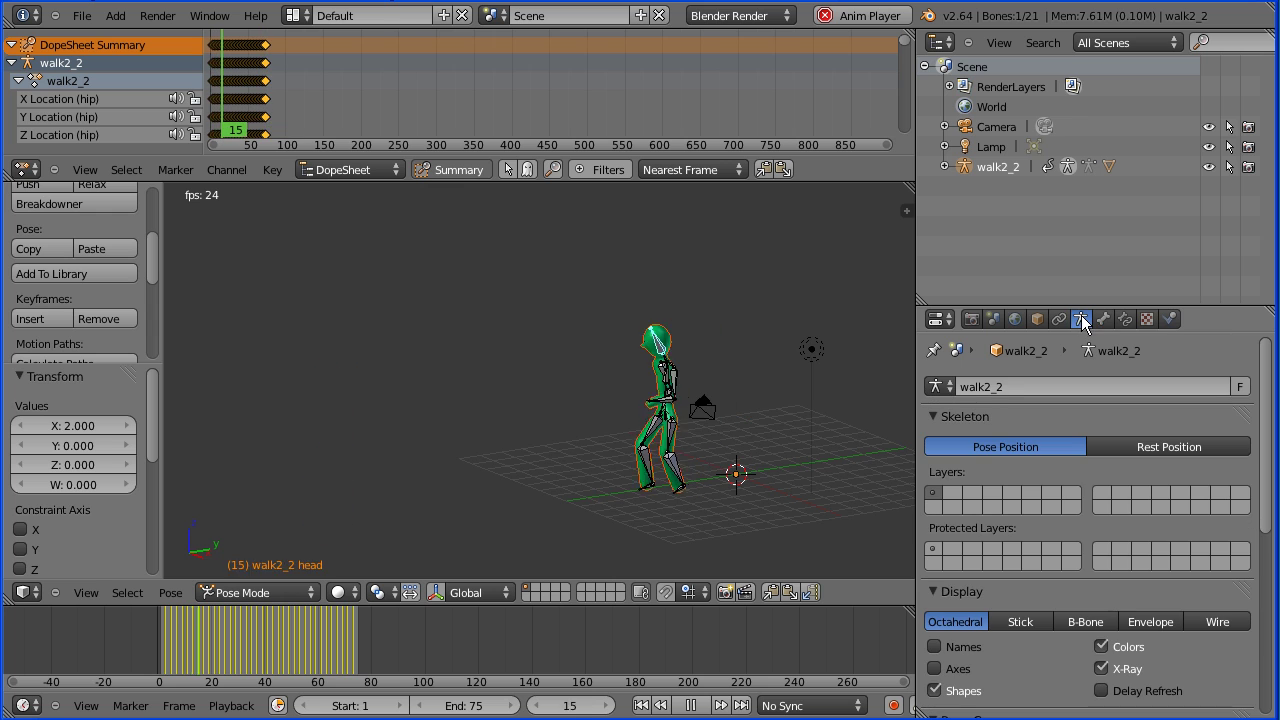
left_click(1101, 668)
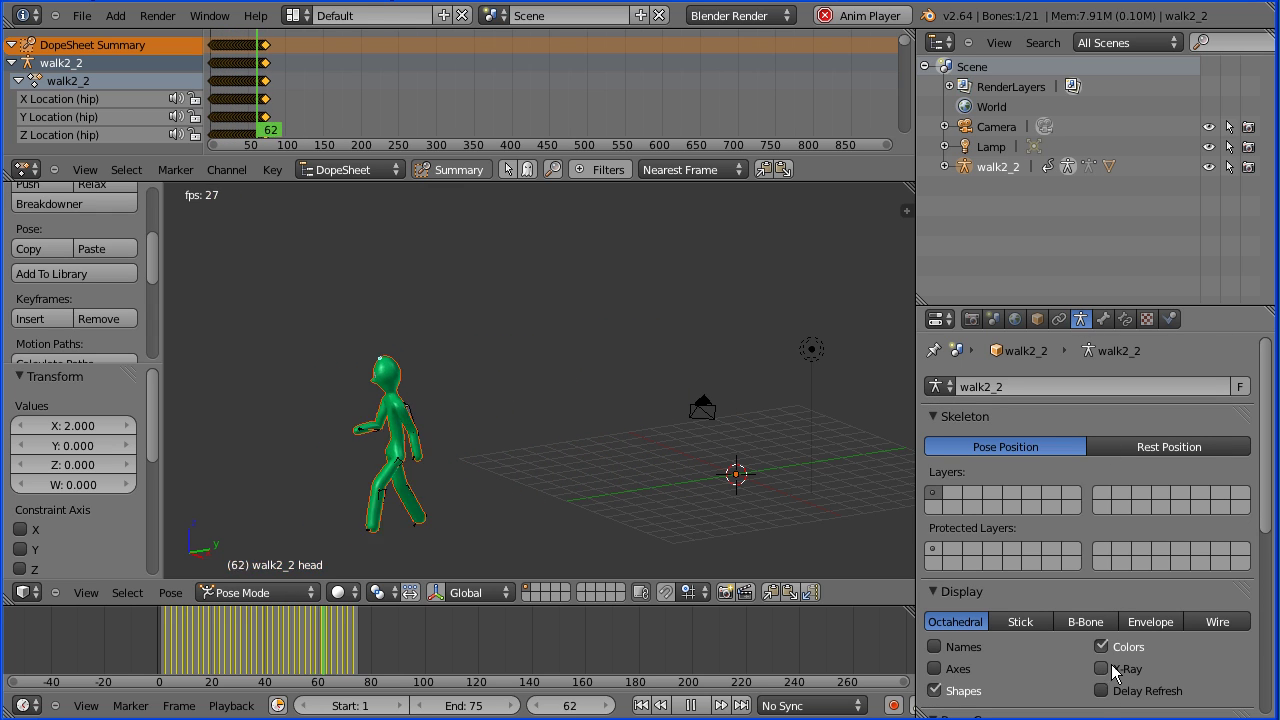
left_click(1215, 623)
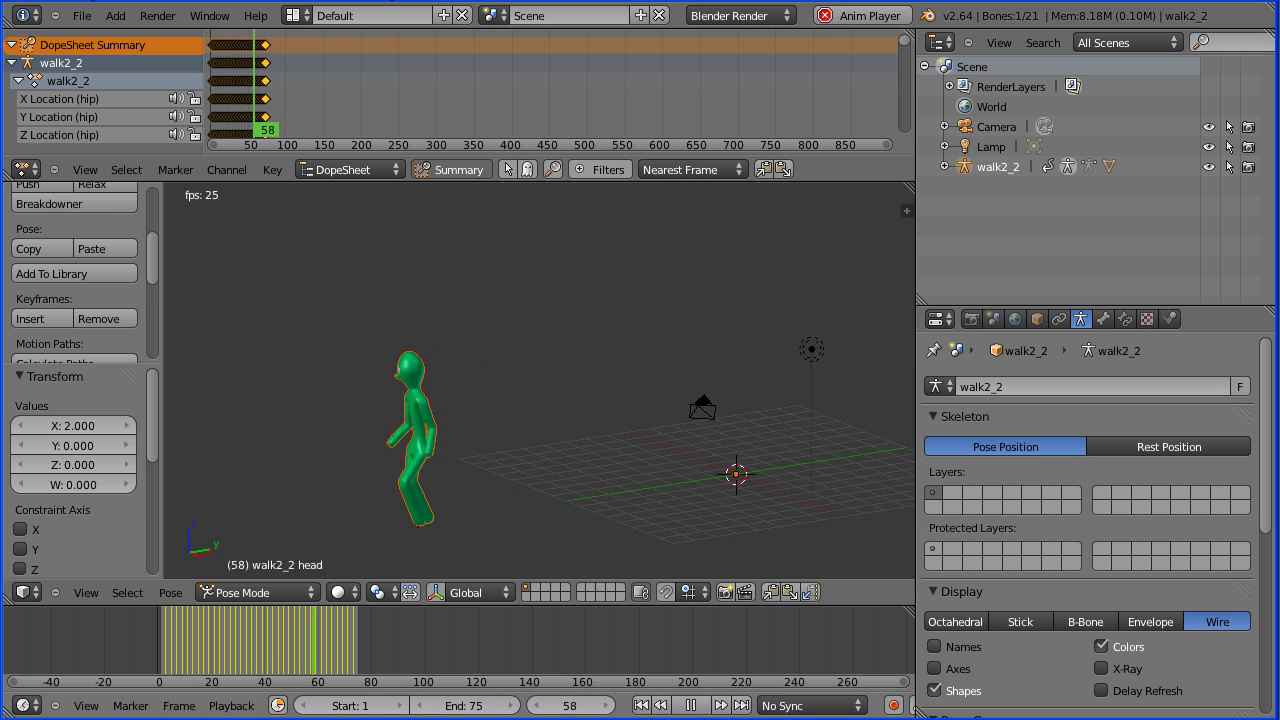
Stop the animation, return to the first frame, and play the walk again.
left_click(686, 705)
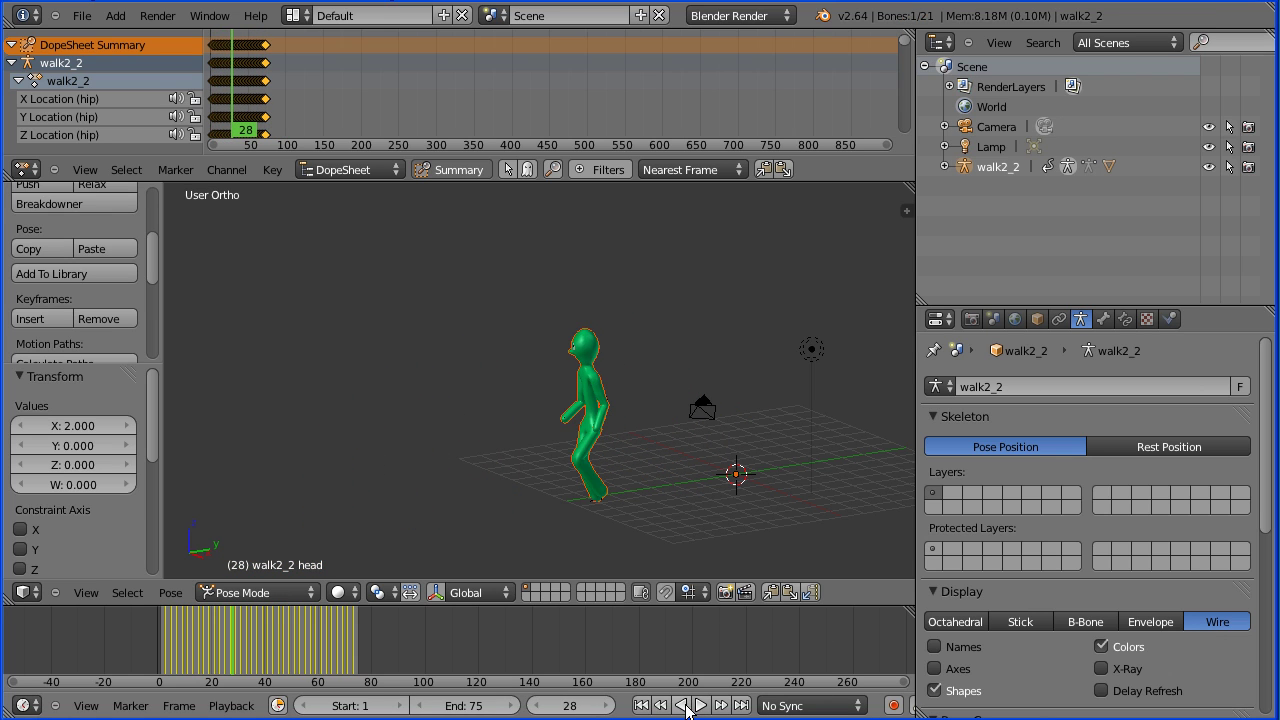
left_click(641, 705)
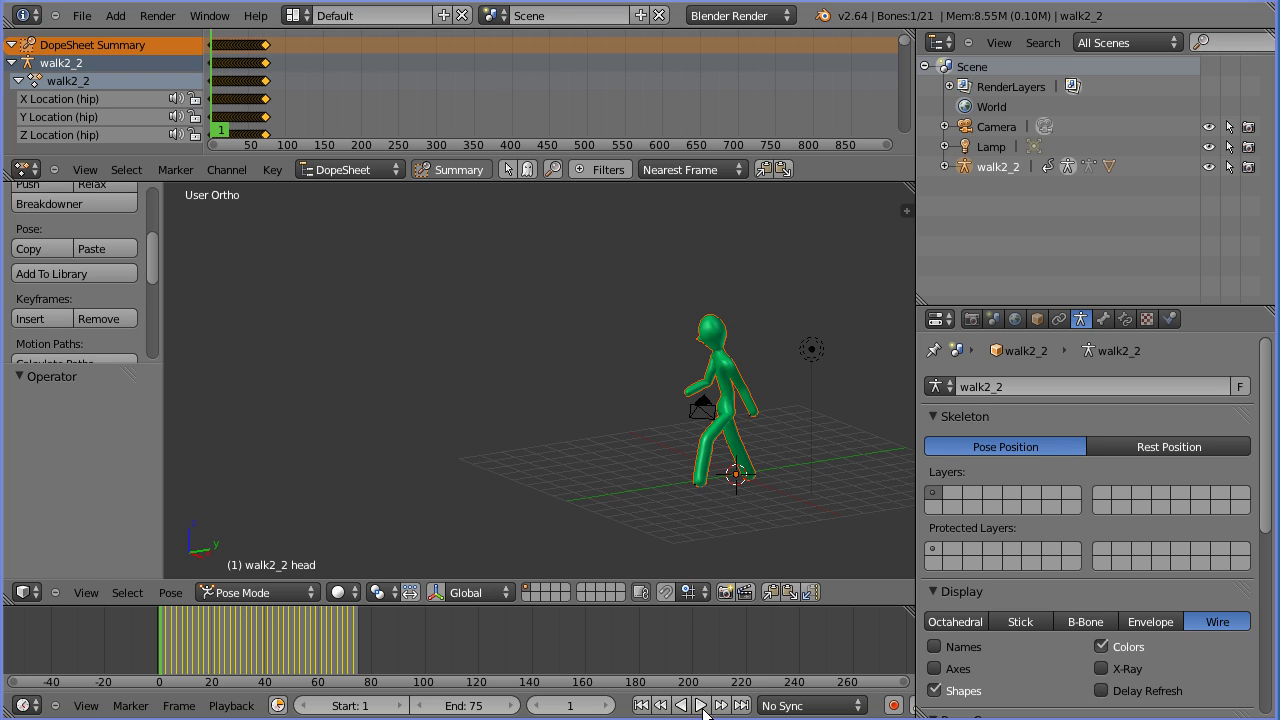
left_click(701, 705)
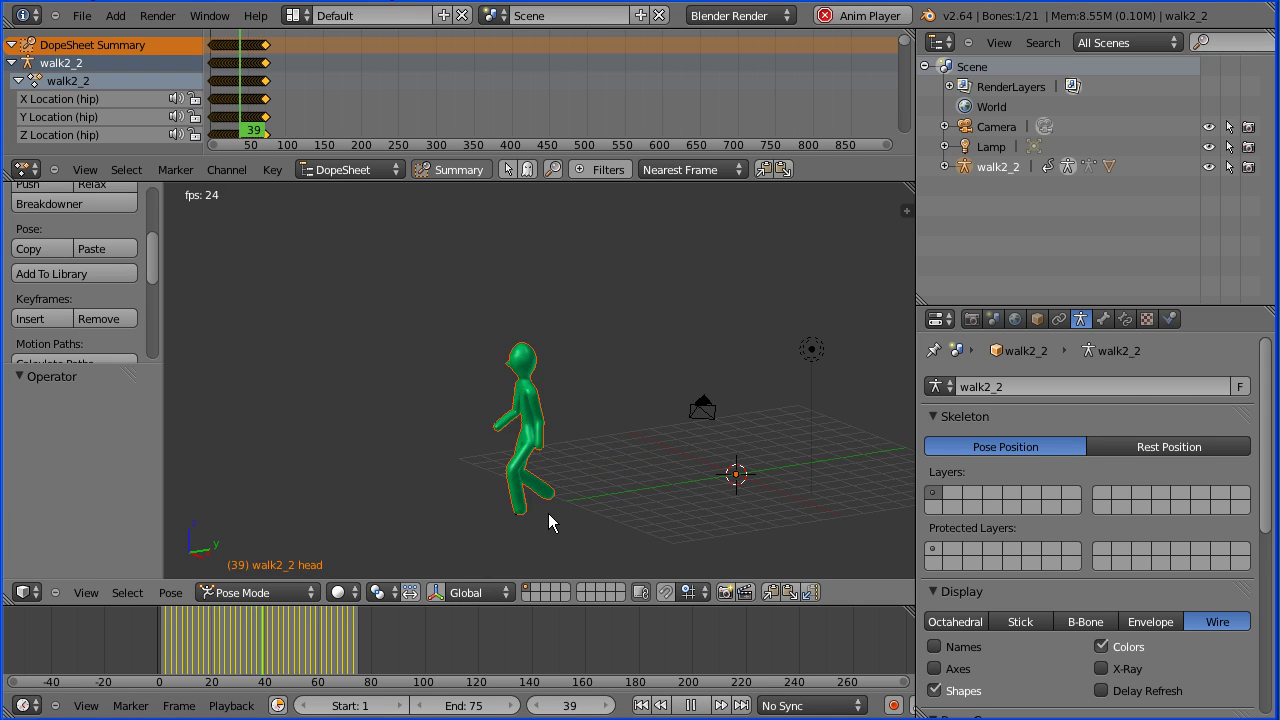